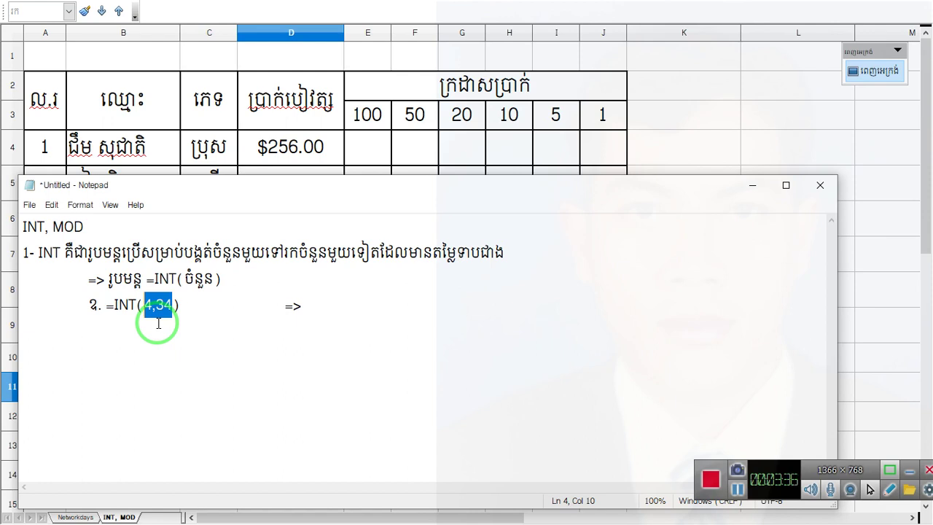
# Note 4 as the result of the INT( 4,34 ) example, then switch to the spreadsheet and enter =INT( 4,34 ) in cell K3.
pyautogui.click(328, 308)
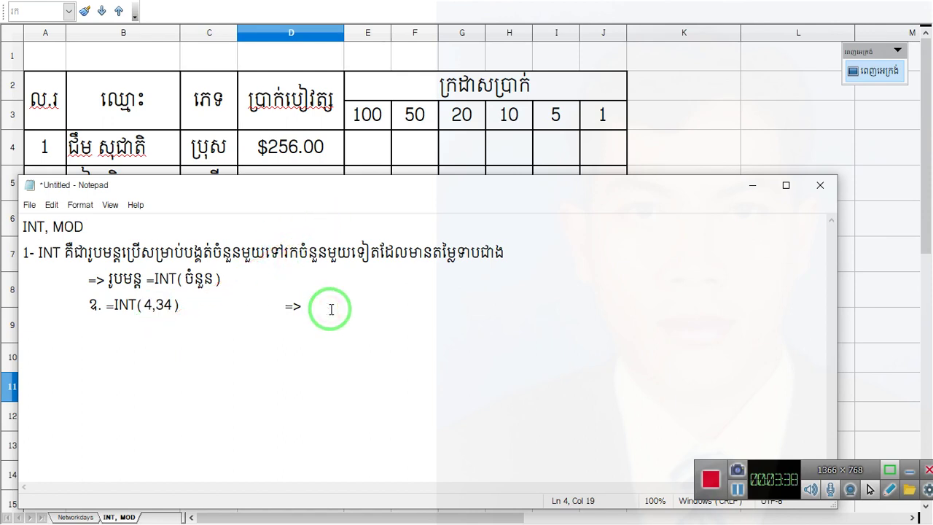
pyautogui.write('4')
pyautogui.click(705, 111)
pyautogui.write('=INT')
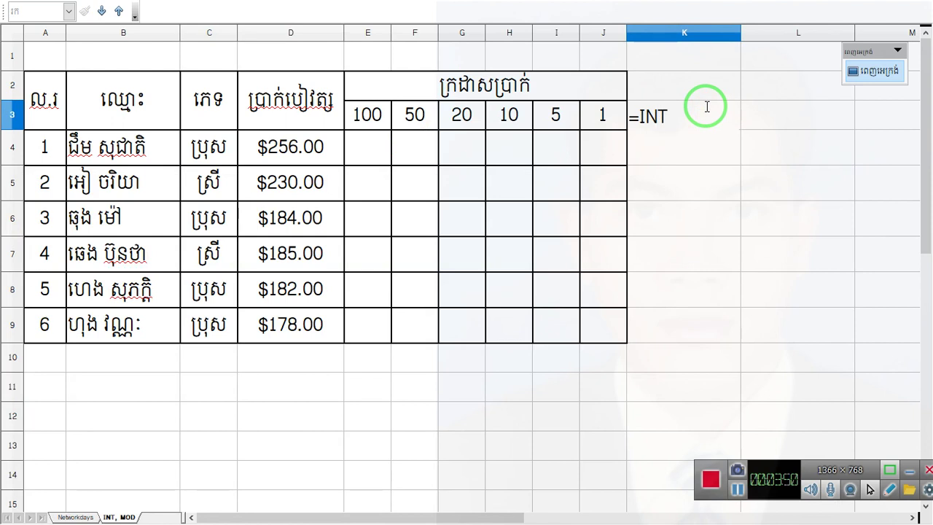
pyautogui.write('( 4,34')
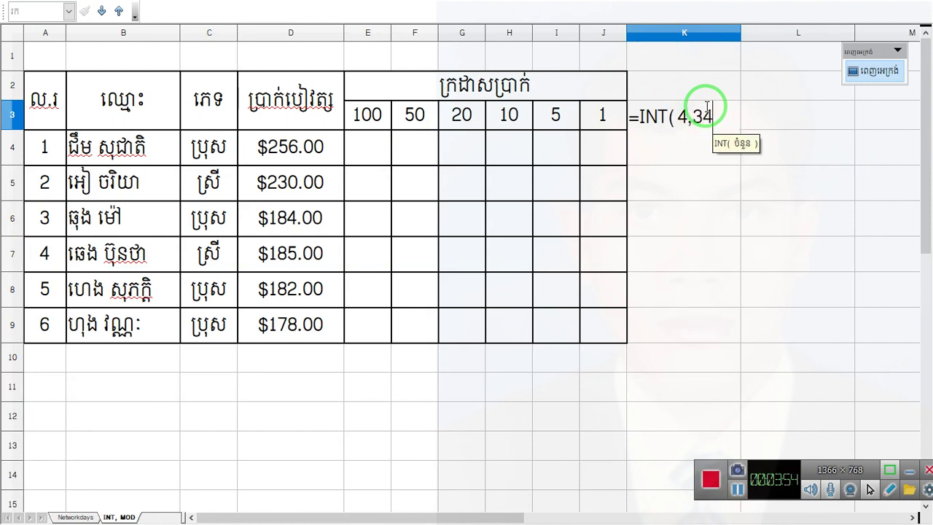
pyautogui.write(')')
pyautogui.press('Return')
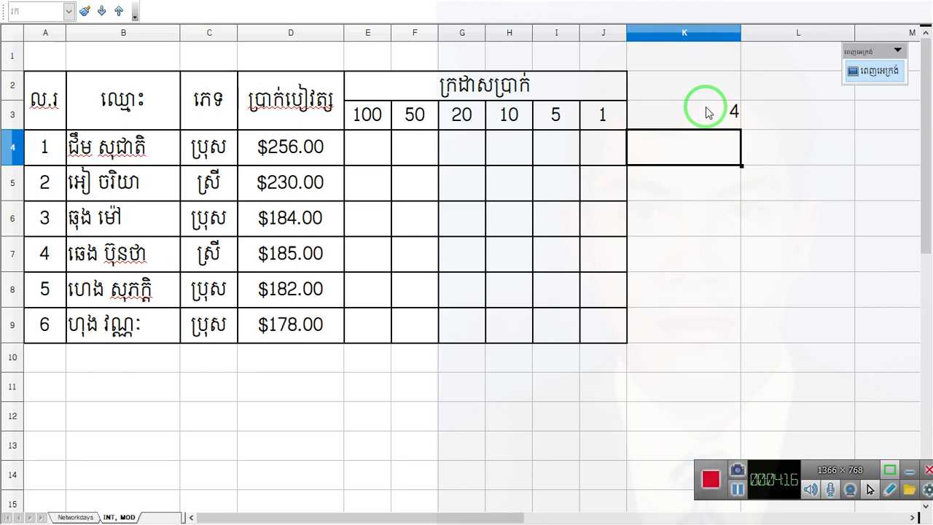
# Switch back to Notepad and add a second example line "ឧ. =INT( 10/3 )" followed by an aligned "=>".
pyautogui.hotkey('alt', 'Tab')
pyautogui.click(540, 248)
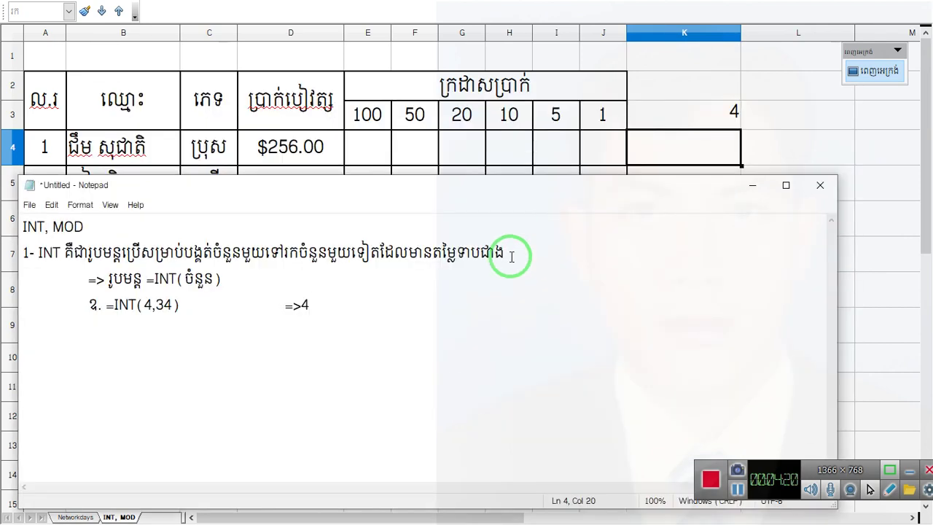
pyautogui.press('Return')
pyautogui.press('Tab')
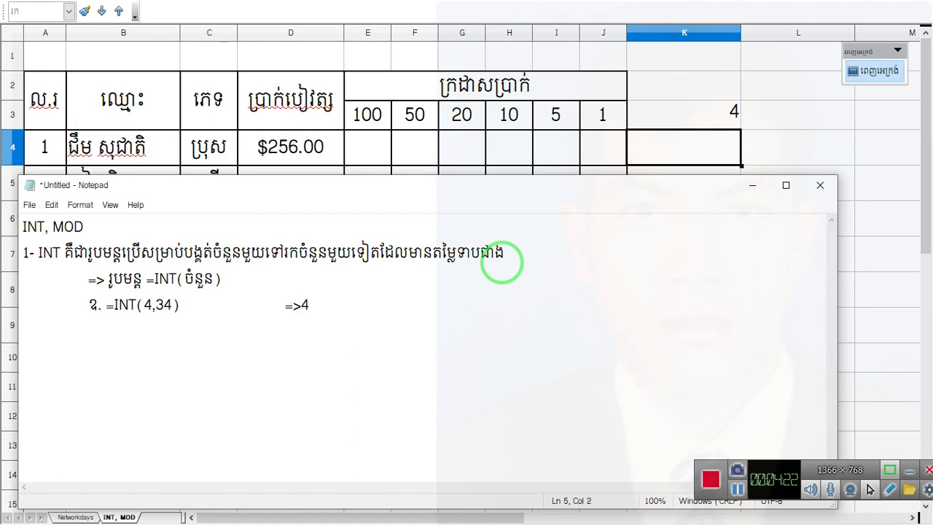
pyautogui.write('}')
pyautogui.press('BackSpace')
pyautogui.write('ឧ. =INT( 1-')
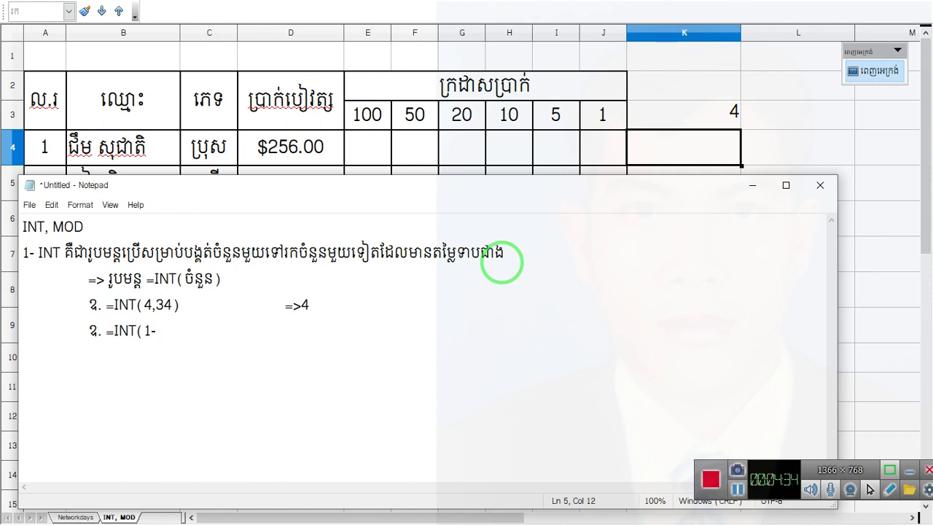
pyautogui.press('BackSpace')
pyautogui.write('0/3 )')
pyautogui.press('Tab')
pyautogui.press('Tab')
pyautogui.write('=>')
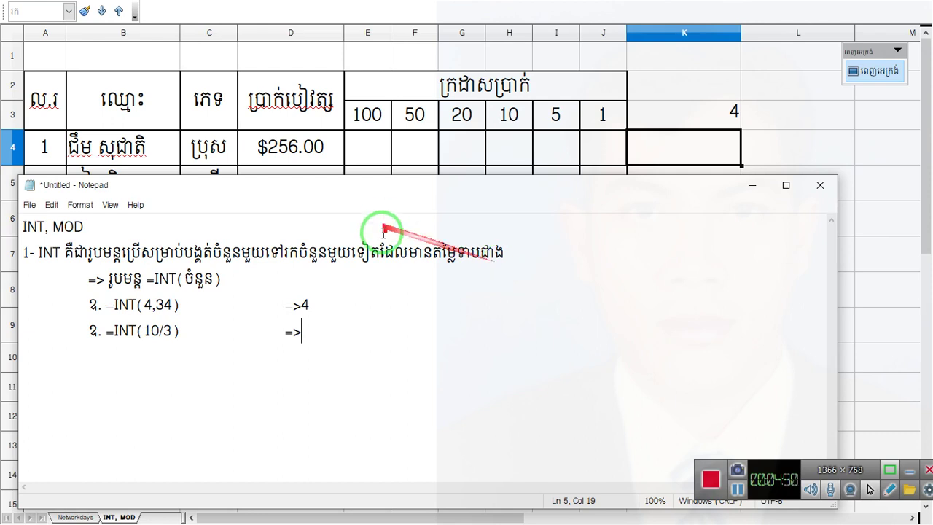
# Fill in 3 as the result of the INT( 10/3 ) example.
pyautogui.moveTo(172, 332); pyautogui.dragTo(143, 325)
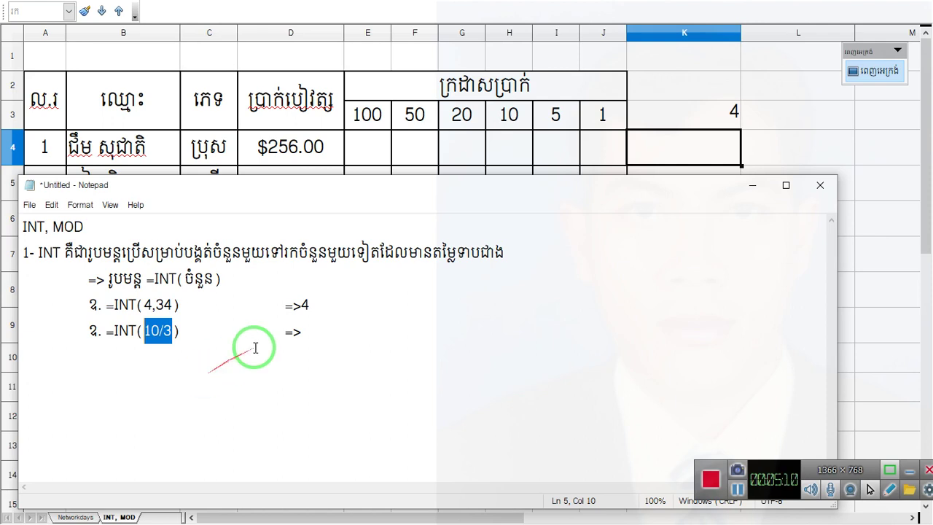
pyautogui.click(337, 333)
pyautogui.write('3')
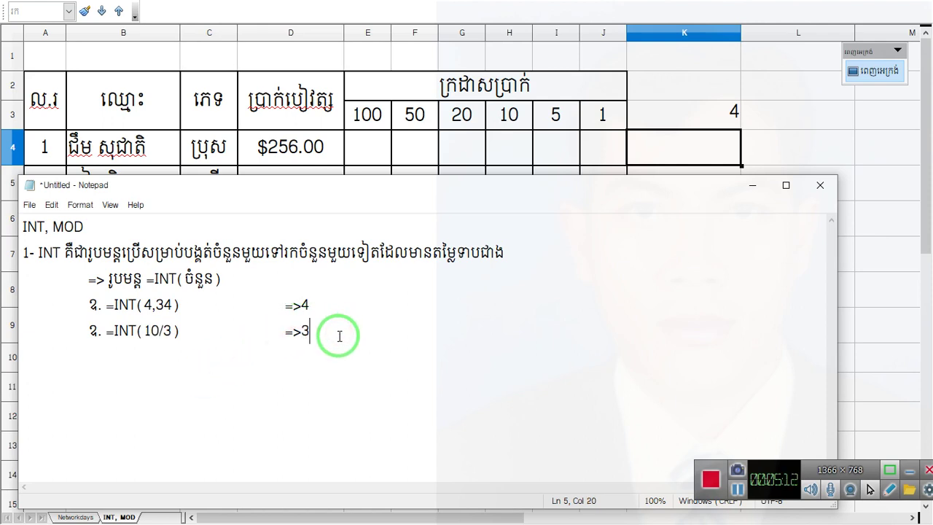
# Add a third example line "ឧ. =INT( -4,678 )" with the aligned result "=>-5".
pyautogui.press('Return')
pyautogui.press('Tab')
pyautogui.write('១. =INT')
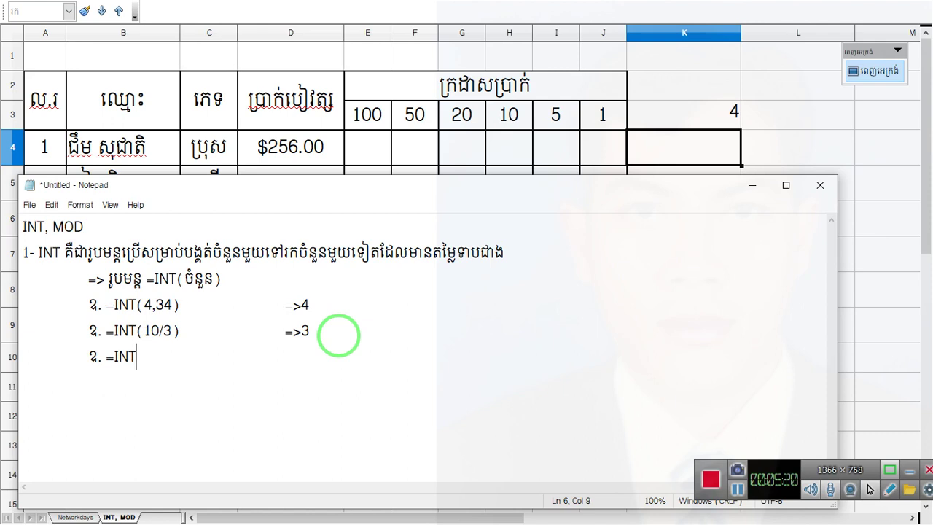
pyautogui.write('( -4,678 )')
pyautogui.press('Tab')
pyautogui.press('Tab')
pyautogui.write('=')
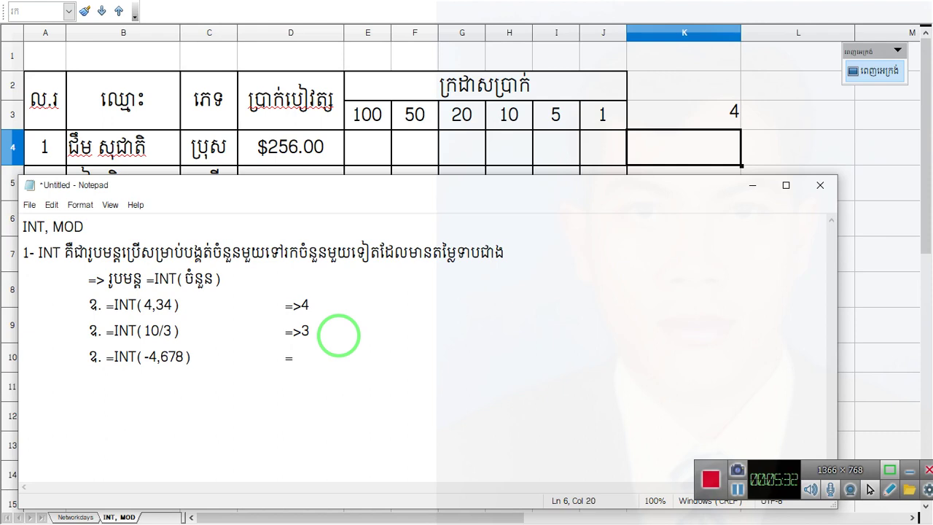
pyautogui.write('>')
pyautogui.write('-5')
pyautogui.moveTo(506, 252); pyautogui.dragTo(435, 265)
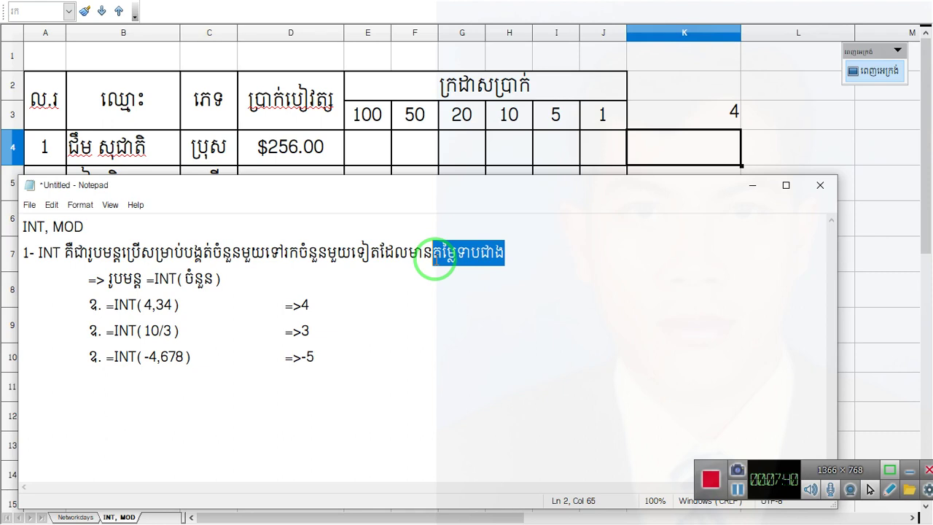
pyautogui.click(165, 303)
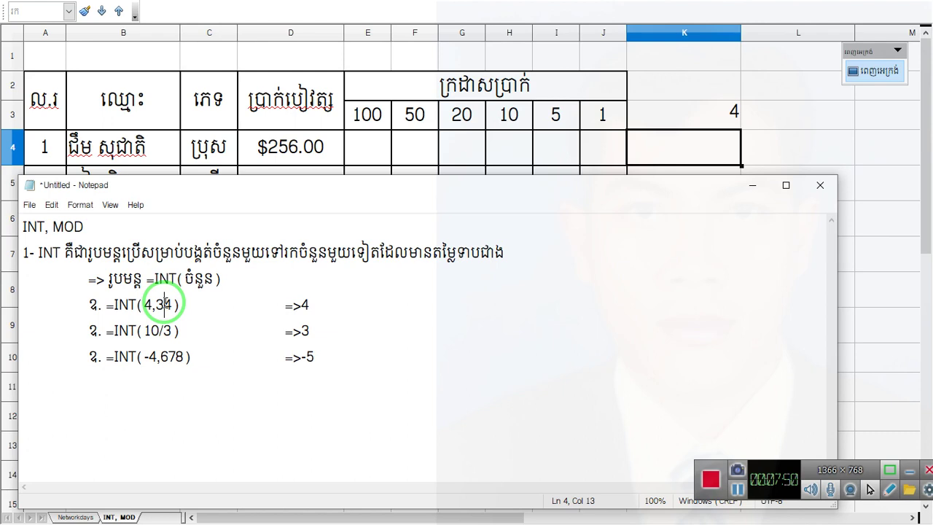
# Add a fourth example line "ឧ. =INT( 4,678 )" with the aligned result "=>4".
pyautogui.click(342, 363)
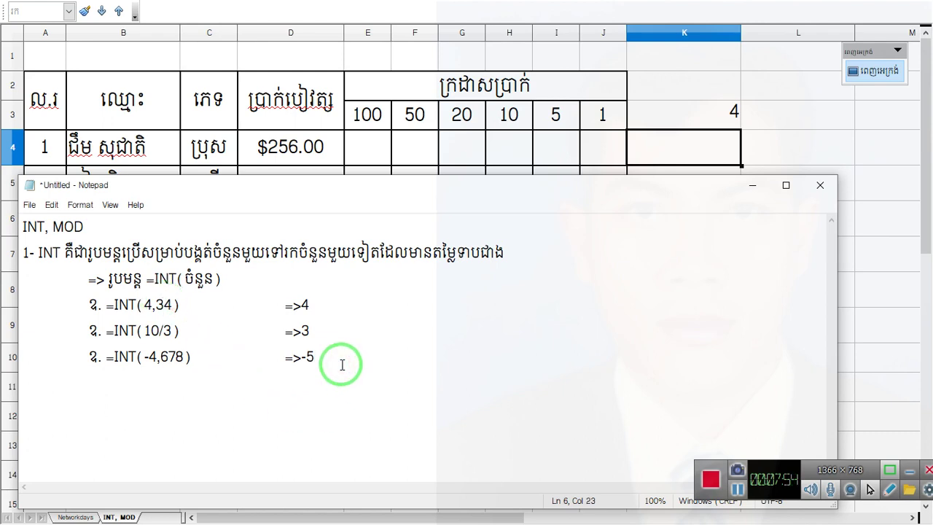
pyautogui.press('Return')
pyautogui.press('Tab')
pyautogui.write('}')
pyautogui.press('BackSpace')
pyautogui.write('ឧ.')
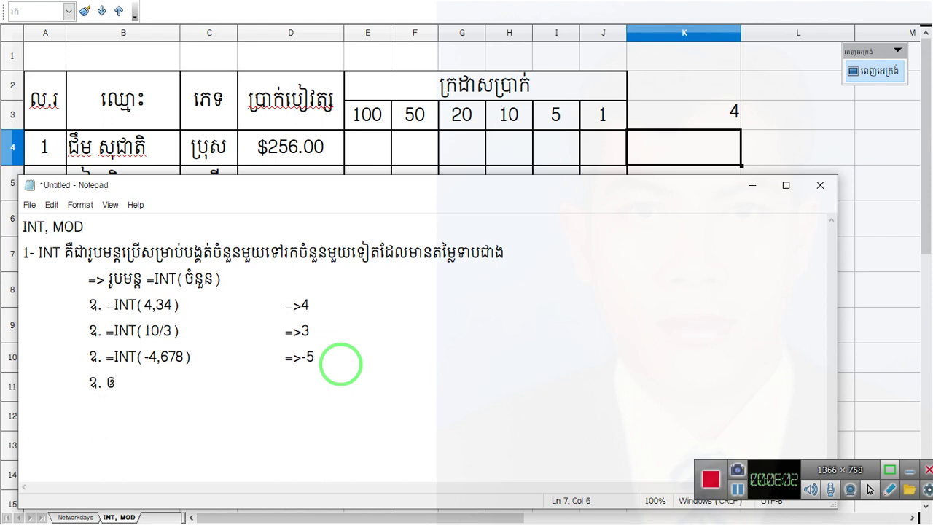
pyautogui.write(' =INT(4,6')
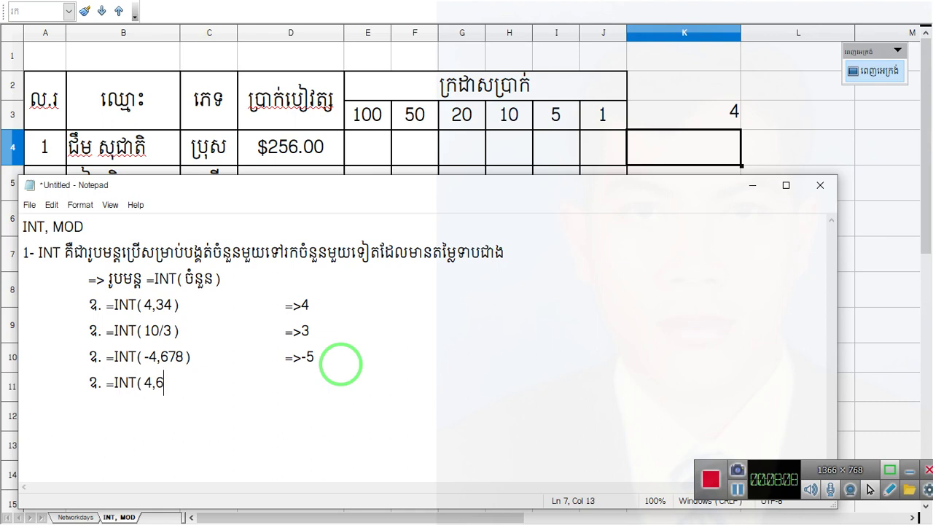
pyautogui.write('78)')
pyautogui.press('Tab')
pyautogui.press('Tab')
pyautogui.write('=>4')
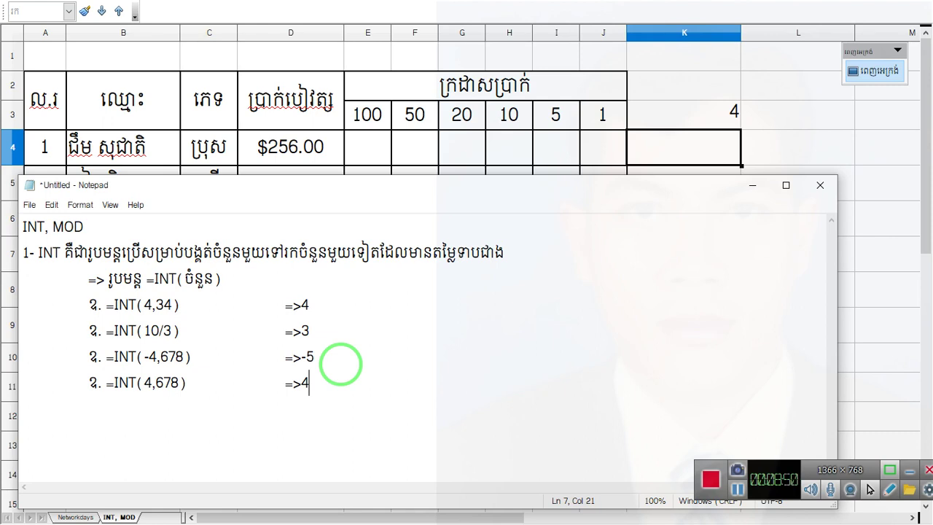
# Begin the second section below the INT examples with "2-Mod គឺជារូបមន្តមួយប្រើសម្រាប់".
pyautogui.moveTo(172, 330); pyautogui.dragTo(149, 329)
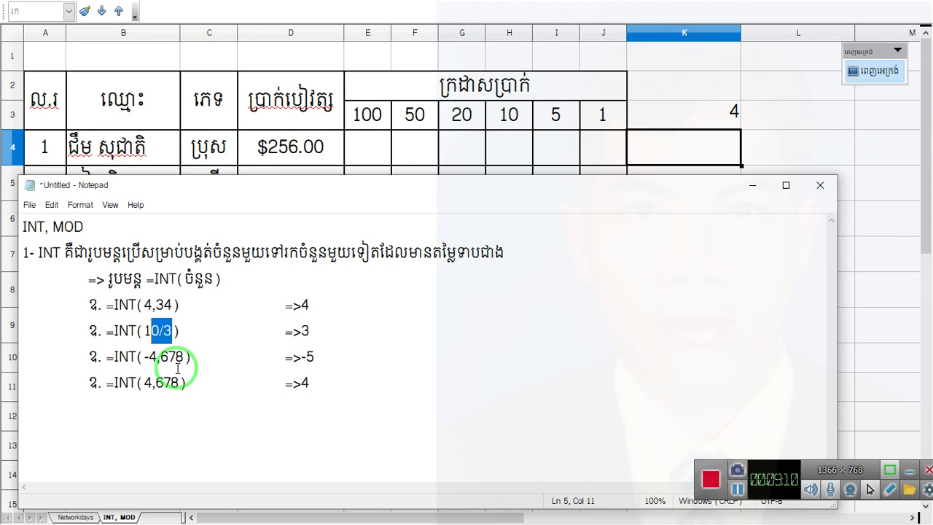
pyautogui.click(362, 392)
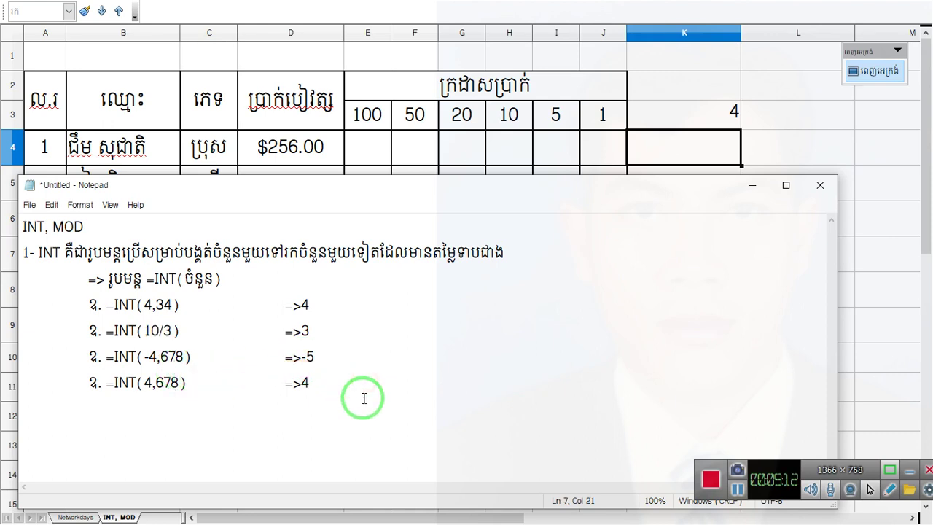
pyautogui.press('Return')
pyautogui.write('2')
pyautogui.write('-NI==')
pyautogui.press('BackSpace')
pyautogui.press('BackSpace')
pyautogui.press('BackSpace')
pyautogui.press('BackSpace')
pyautogui.write('Mod')
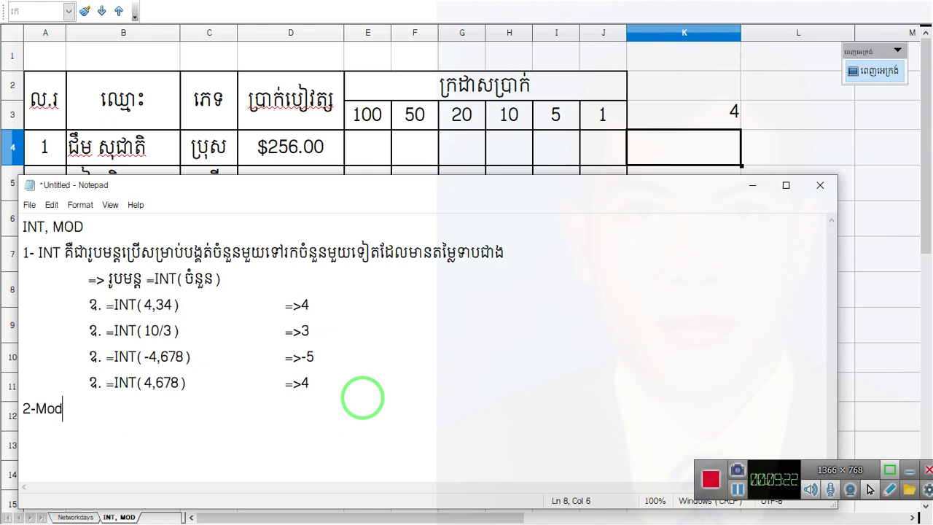
pyautogui.write(' គឺជារូបមន្ត')
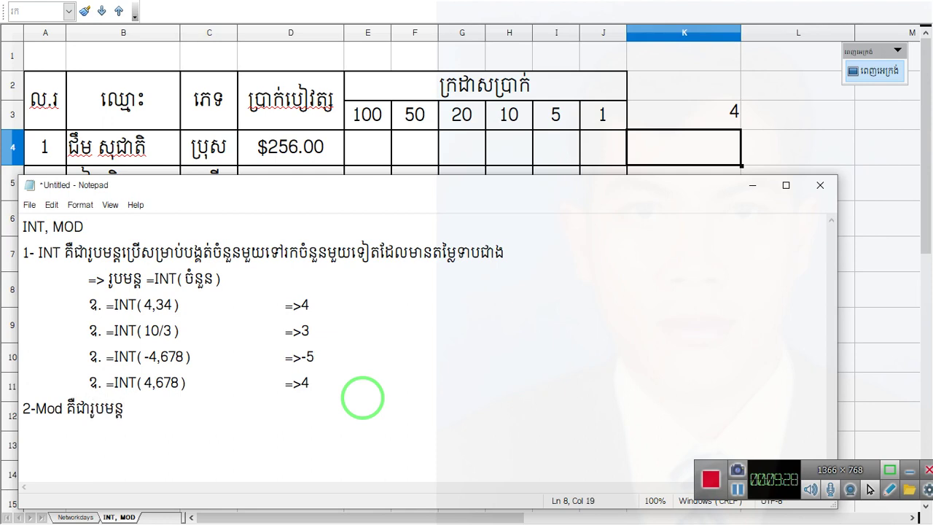
pyautogui.write('មួយប្រើ')
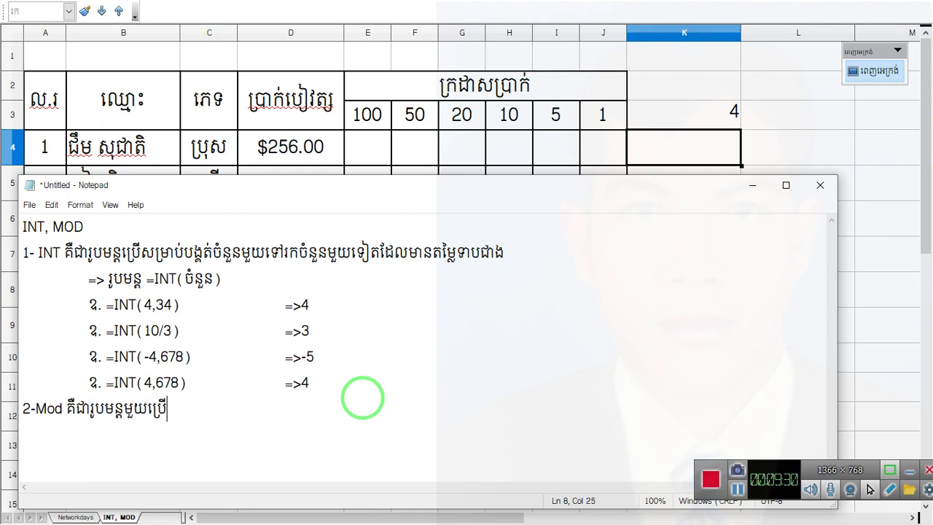
pyautogui.write('សម្រាប់')
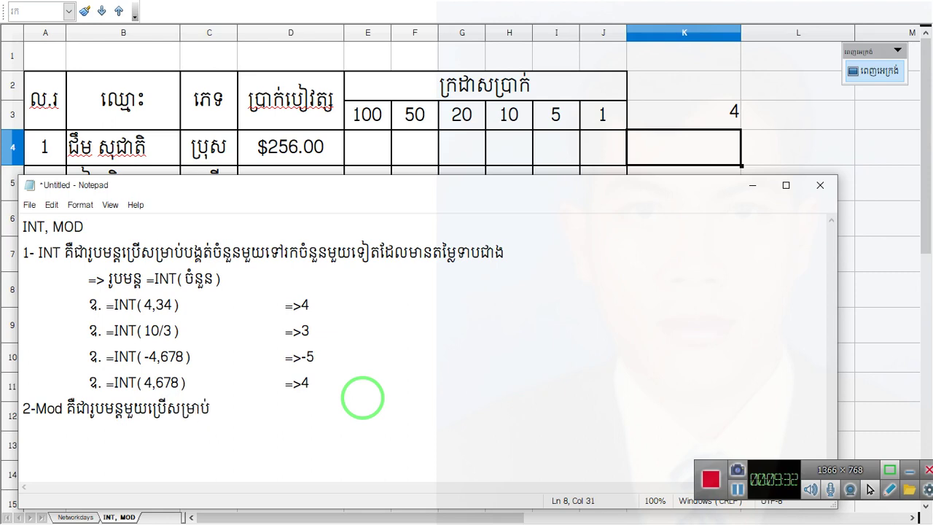
pyautogui.write('ចែកយកសមណ')
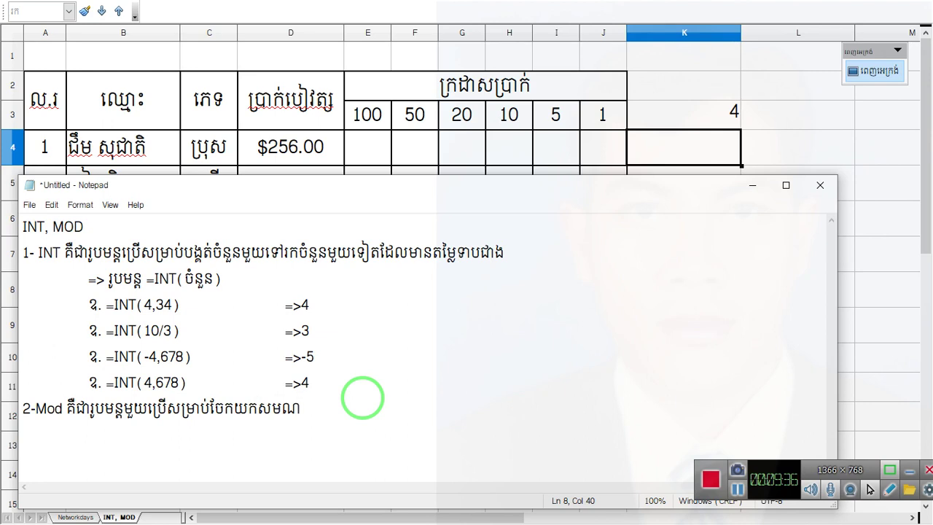
pyautogui.press('BackSpace')
pyautogui.press('BackSpace')
pyautogui.press('BackSpace')
pyautogui.press('BackSpace')
pyautogui.press('BackSpace')
pyautogui.press('BackSpace')
pyautogui.press('BackSpace')
pyautogui.press('BackSpace')
pyautogui.press('BackSpace')
pyautogui.press('BackSpace')
pyautogui.press('BackSpace')
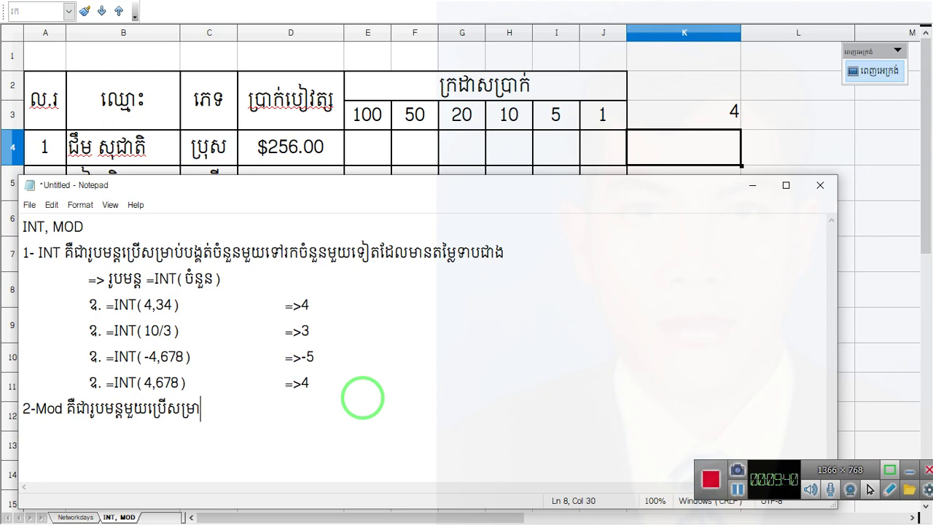
# Continue the Mod definition after "ប្រើសម្រាប់" with "ធ្វើប្រមាណវិធីចែក".
pyautogui.write('ាប់ព')
pyautogui.press('BackSpace')
pyautogui.write('ធ្វើប្')
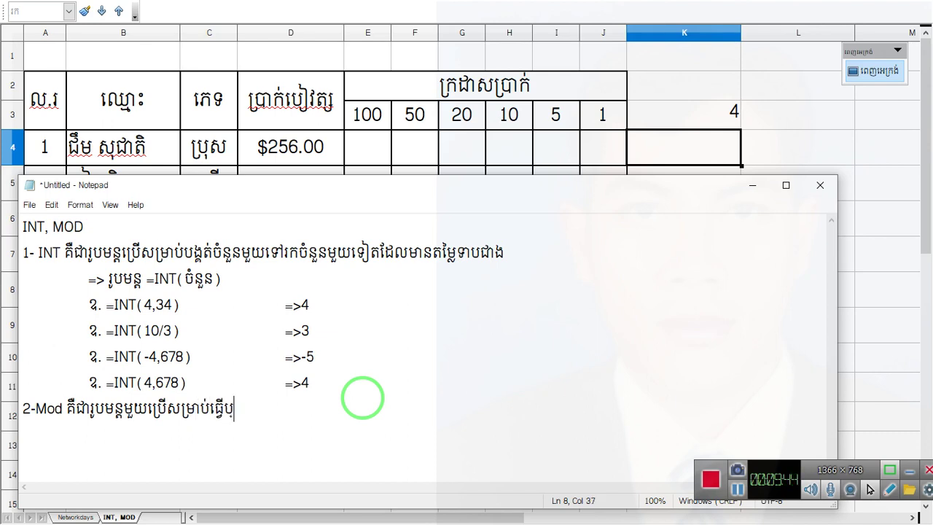
pyautogui.write('រមាណវិីៈ')
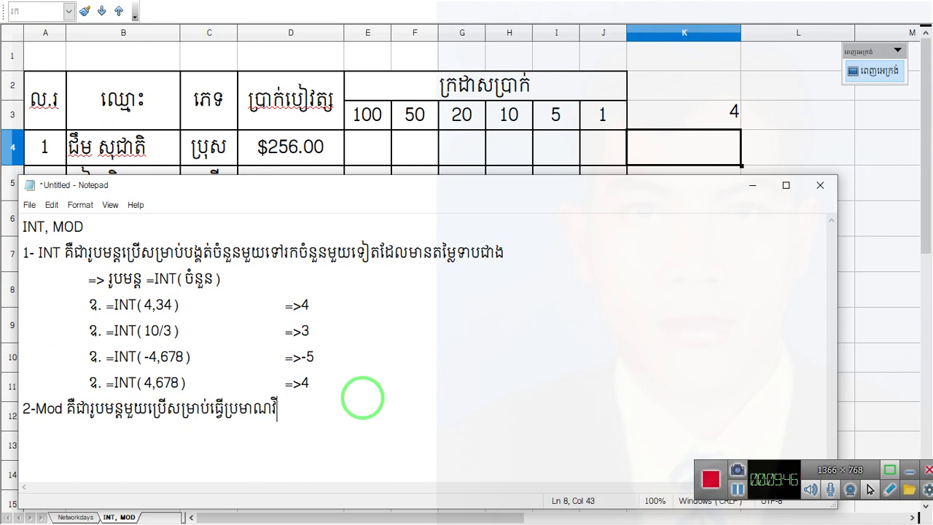
pyautogui.press('BackSpace')
pyautogui.press('BackSpace')
pyautogui.press('BackSpace')
pyautogui.write('ិធីចែក')
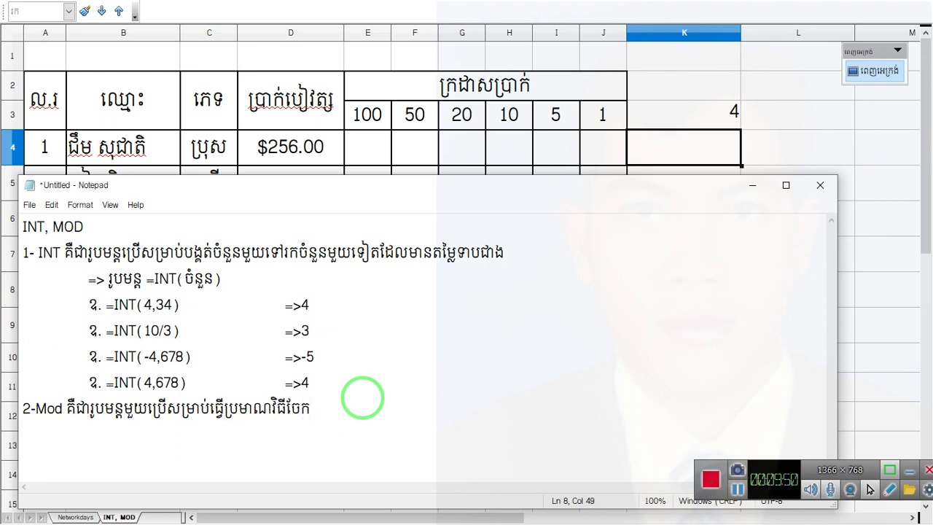
# Finish the Mod definition line with the words "ត្រឡប់យកសំណល់".
pyautogui.write('តឡប')
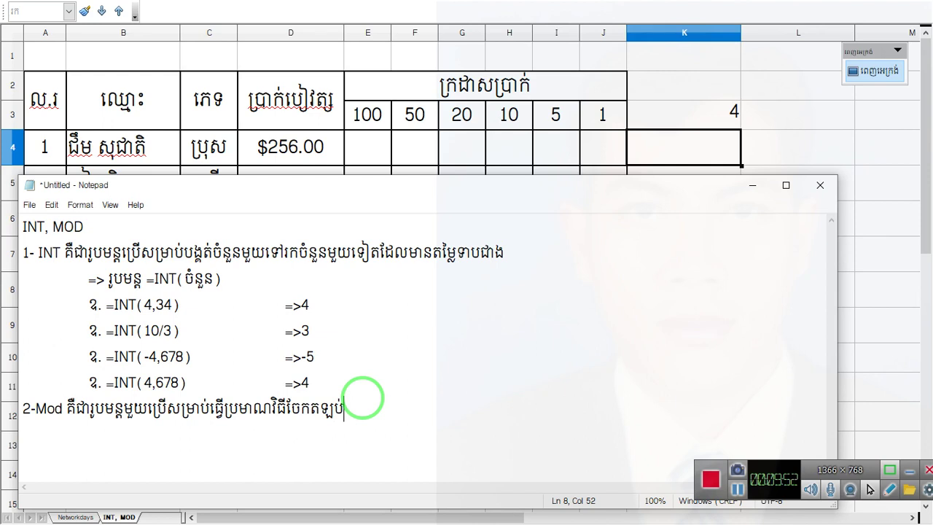
pyautogui.write('់យក')
pyautogui.press('BackSpace')
pyautogui.press('BackSpace')
pyautogui.press('BackSpace')
pyautogui.press('BackSpace')
pyautogui.press('BackSpace')
pyautogui.write('្រឡប់យកសំណល់')
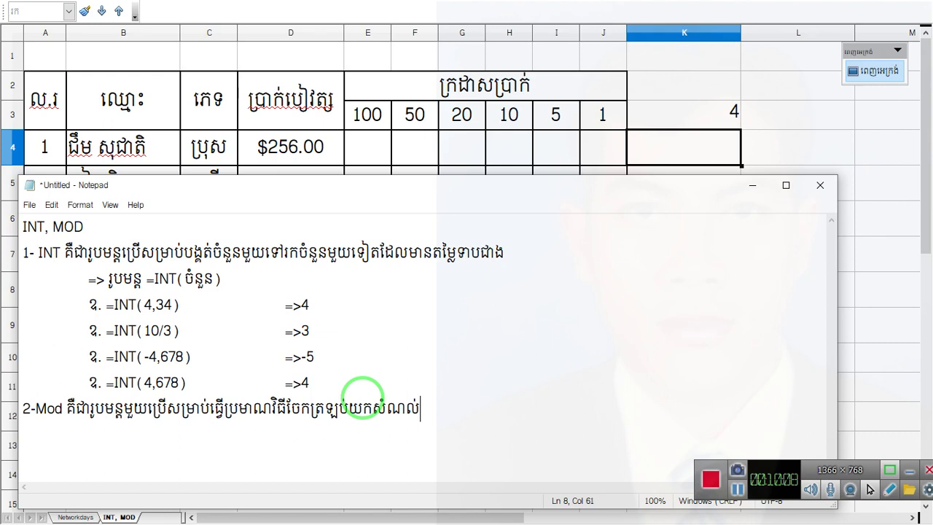
# Add an indented syntax line "=>រូបមន្ត =Mod( តំណាងចែក;តួចែក )" below the Mod definition.
pyautogui.press('Return')
pyautogui.press('Tab')
pyautogui.write('=')
pyautogui.write('>rUb')
pyautogui.press('BackSpace')
pyautogui.press('BackSpace')
pyautogui.press('BackSpace')
pyautogui.write('រូបមន្ត')
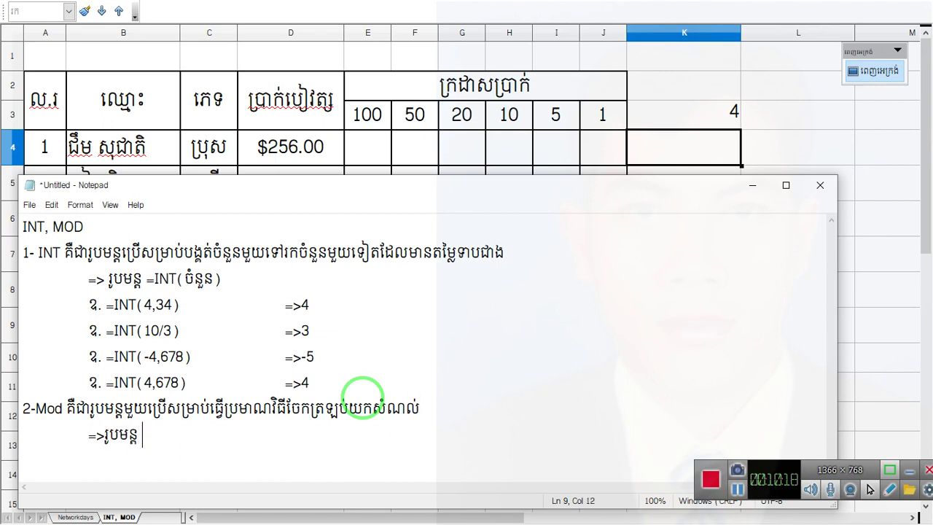
pyautogui.write(' =Mod(តំណាងចែក')
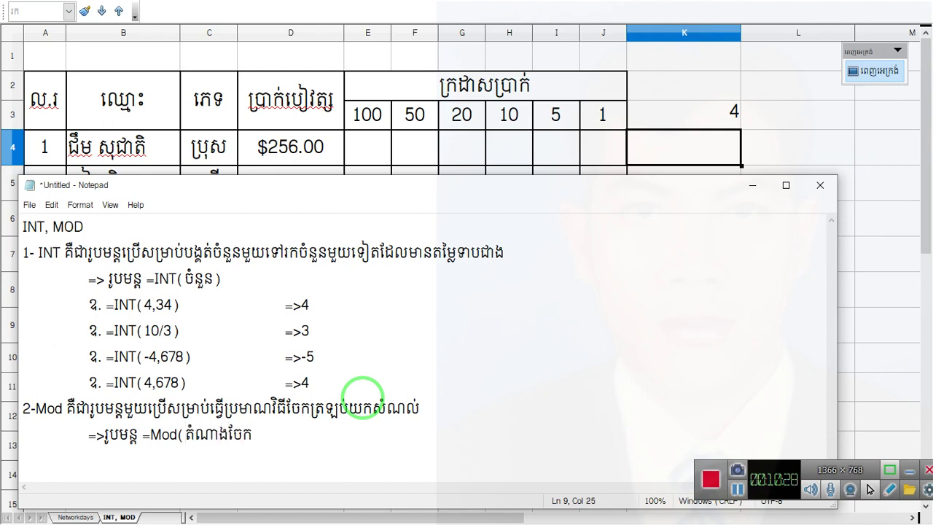
pyautogui.write(';តួចែក )')
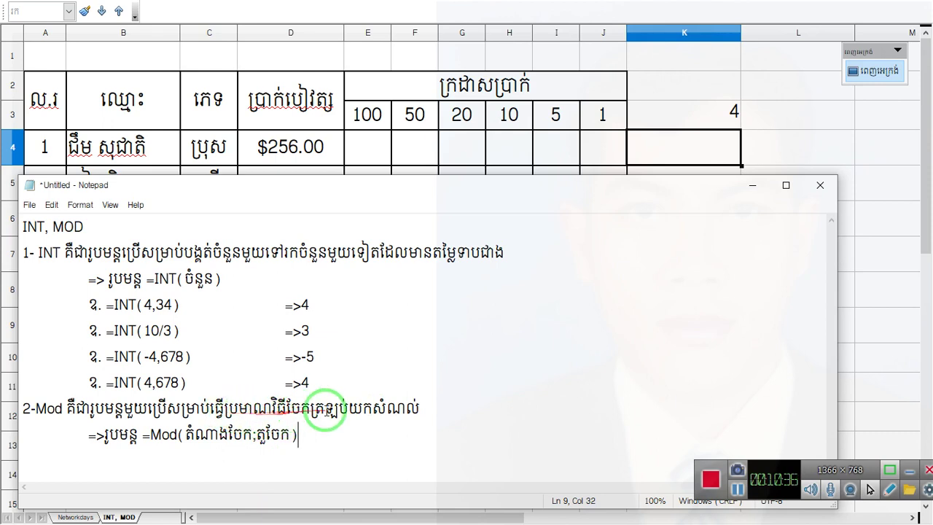
pyautogui.moveTo(427, 410); pyautogui.dragTo(306, 407)
pyautogui.click(343, 406)
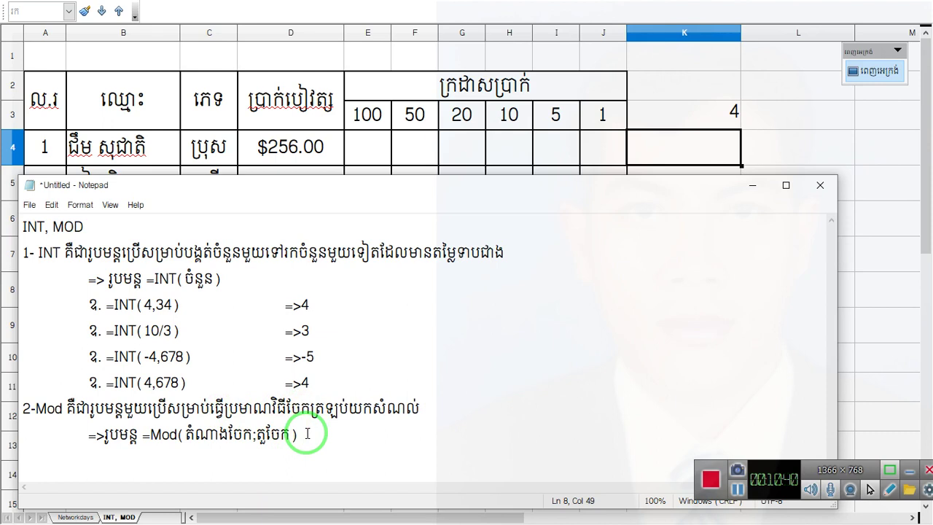
# Start an indented example line labelled "ឧ." below the Mod syntax line.
pyautogui.click(307, 432)
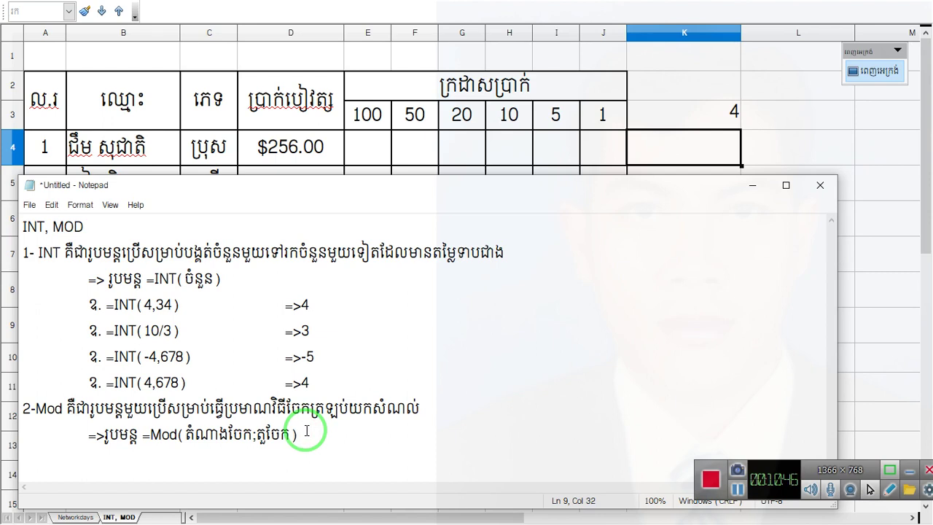
pyautogui.press('Return')
pyautogui.press('Tab')
pyautogui.write('ឧ')
pyautogui.press('BackSpace')
pyautogui.write('}')
pyautogui.press('BackSpace')
pyautogui.write('ឧ.')
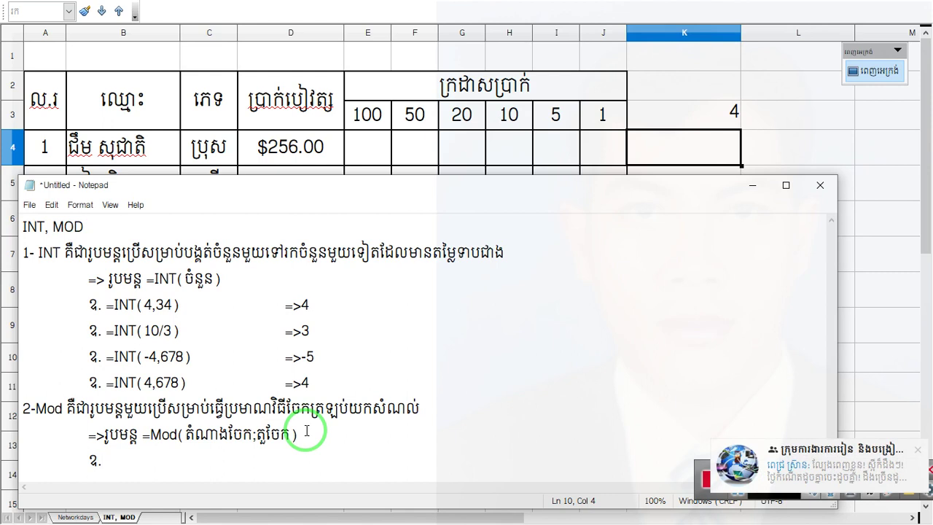
# Write the example formula "=Mod( 10/3 )" after the "ឧ." label in the Mod section.
pyautogui.write(' =INT(')
pyautogui.press('BackSpace')
pyautogui.press('BackSpace')
pyautogui.press('BackSpace')
pyautogui.press('BackSpace')
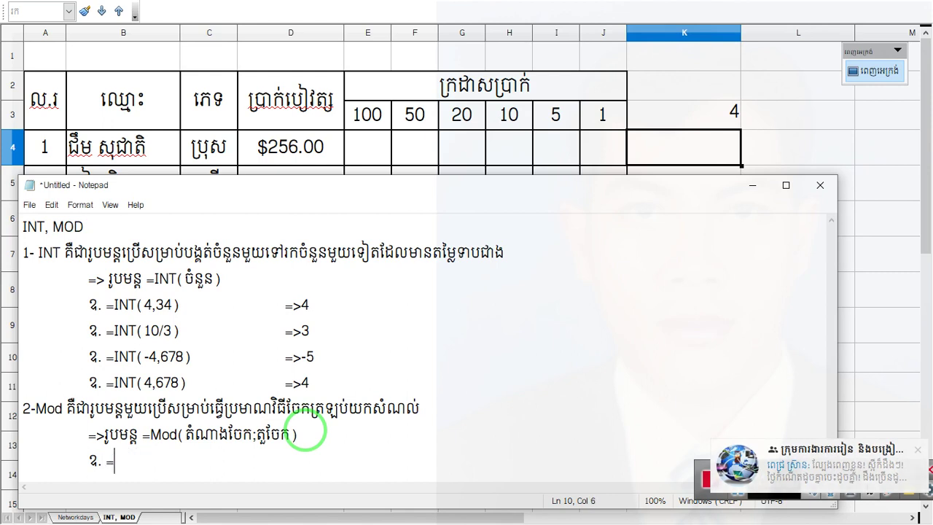
pyautogui.write('Mod( ')
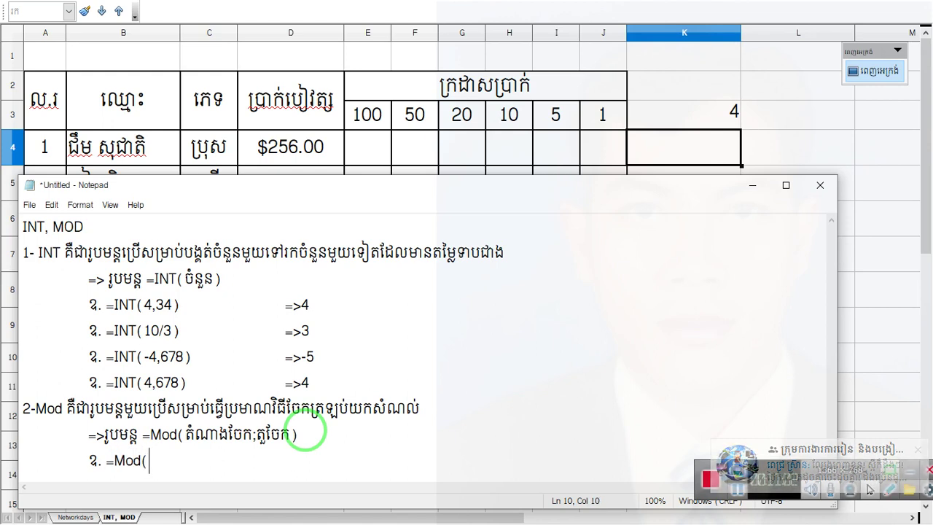
pyautogui.write('10/')
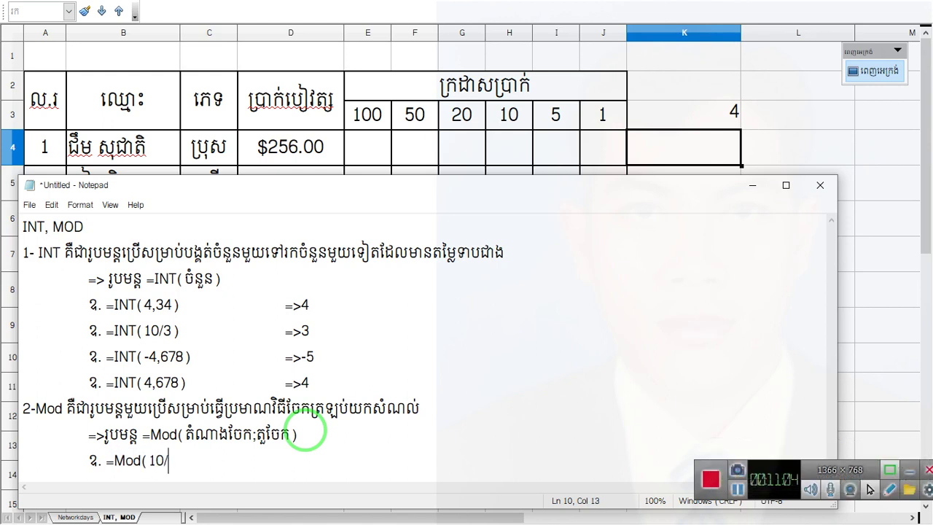
pyautogui.write('3 )')
# Add the result "=>1" beside the Mod example, aligned with the INT results above.
pyautogui.press('Tab')
pyautogui.press('Tab')
pyautogui.write('=>')
pyautogui.write('1')
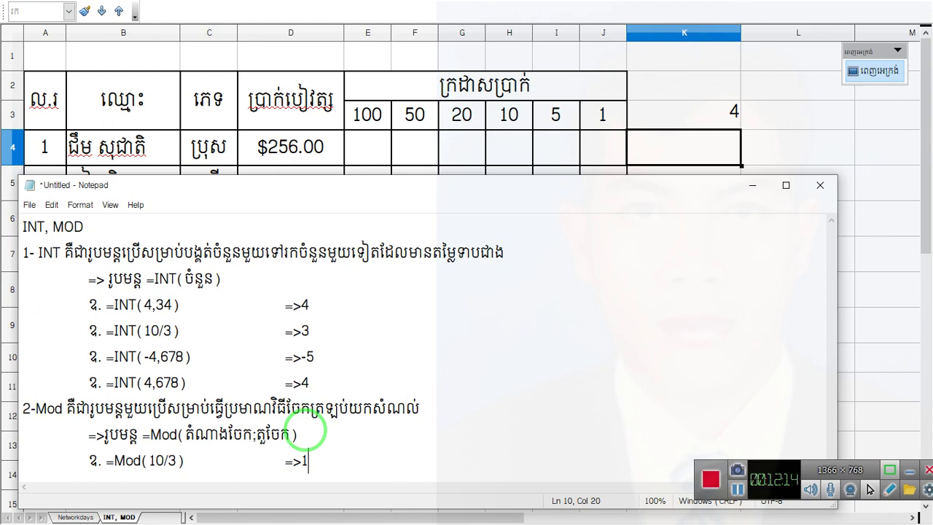
# Return to the spreadsheet and examine the base salary column and the first employee's denomination cells from 100 to 1.
pyautogui.moveTo(308, 461); pyautogui.dragTo(22, 218)
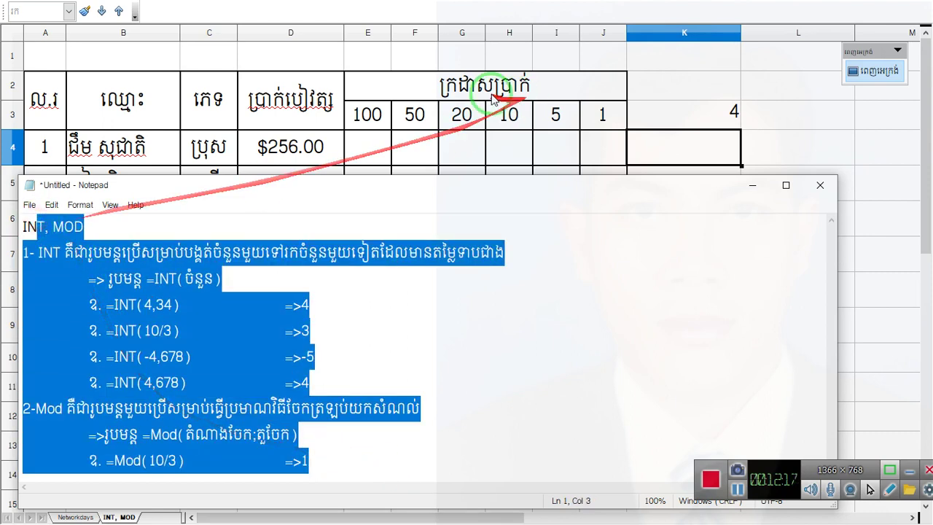
pyautogui.click(365, 139)
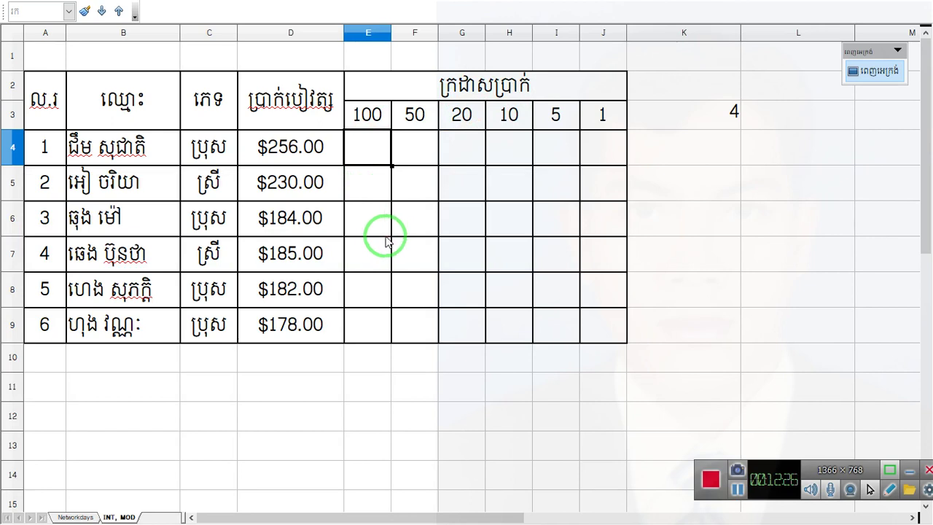
pyautogui.moveTo(291, 147); pyautogui.dragTo(307, 318)
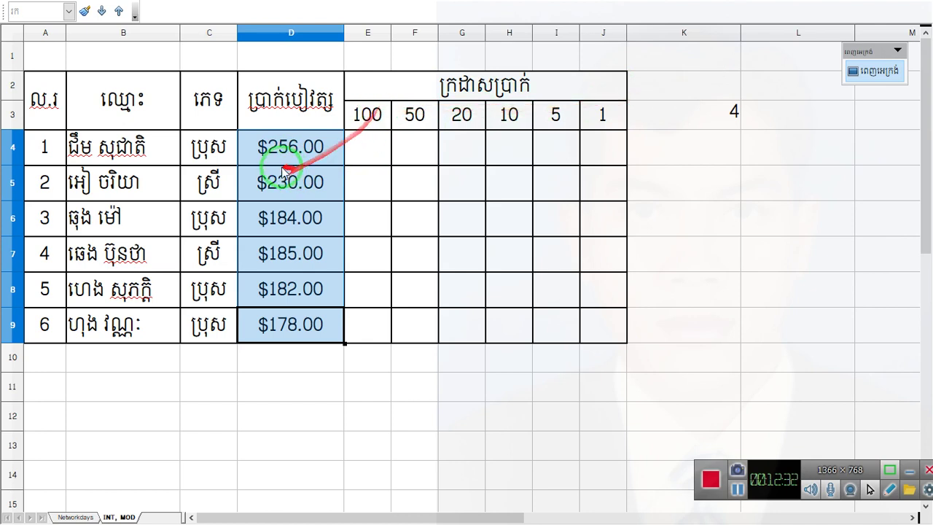
pyautogui.click(263, 147)
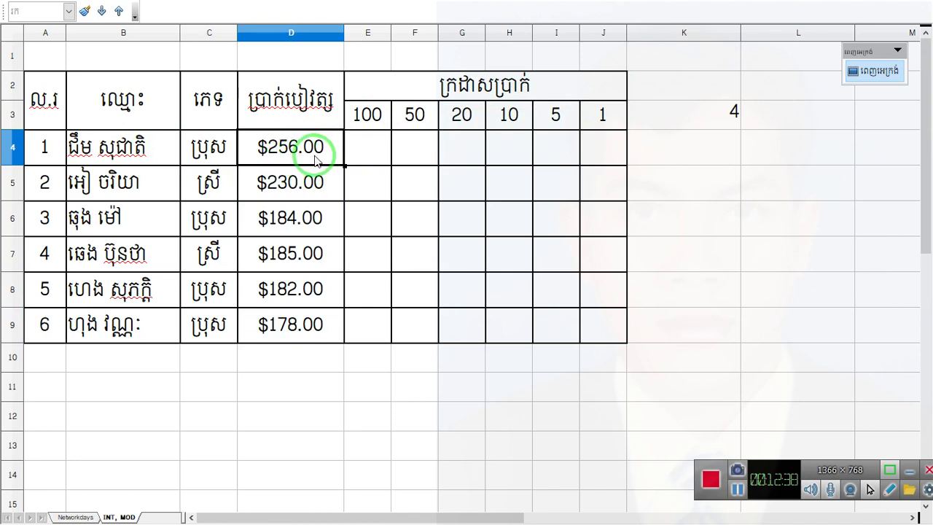
pyautogui.click(481, 85)
pyautogui.click(366, 148)
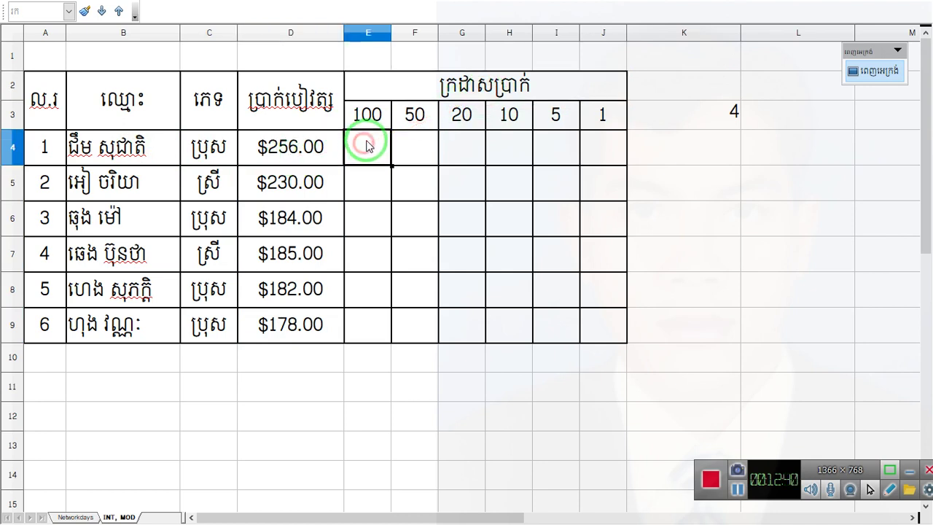
pyautogui.click(415, 151)
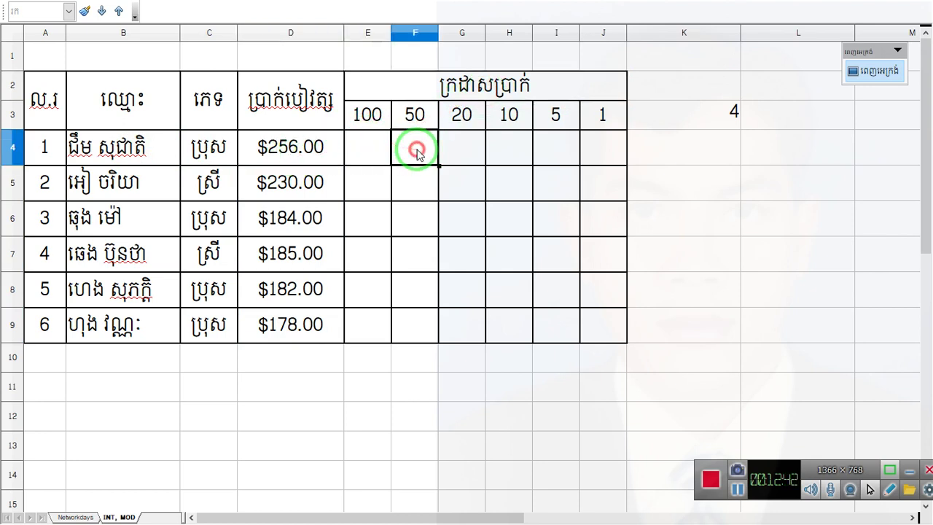
pyautogui.click(462, 142)
pyautogui.click(501, 144)
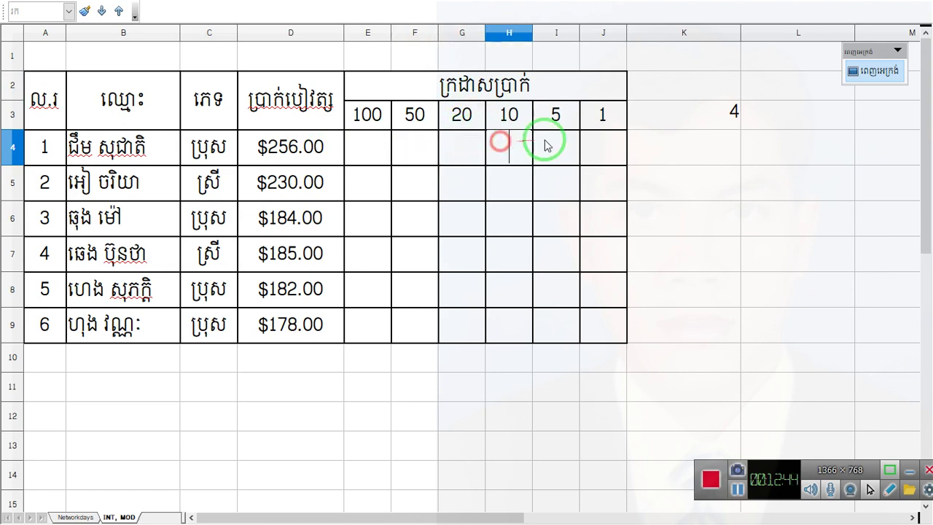
pyautogui.click(554, 142)
pyautogui.click(640, 139)
pyautogui.click(593, 144)
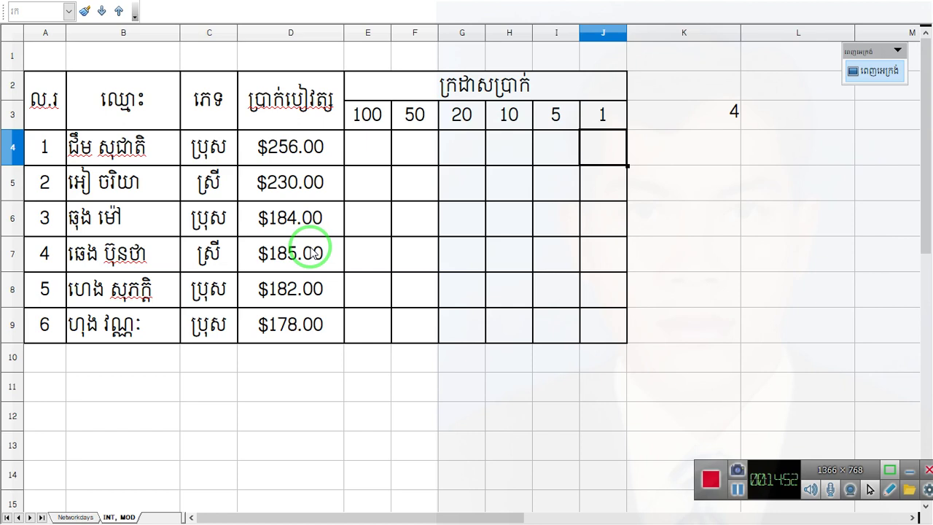
# Begin a formula in cell E4, the first employee's count of 100 bills.
pyautogui.click(364, 155)
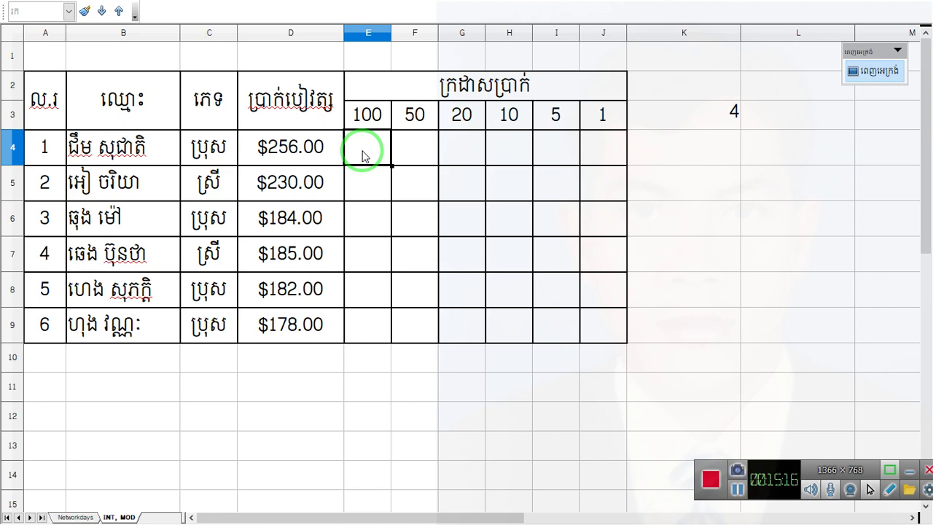
pyautogui.write('=')
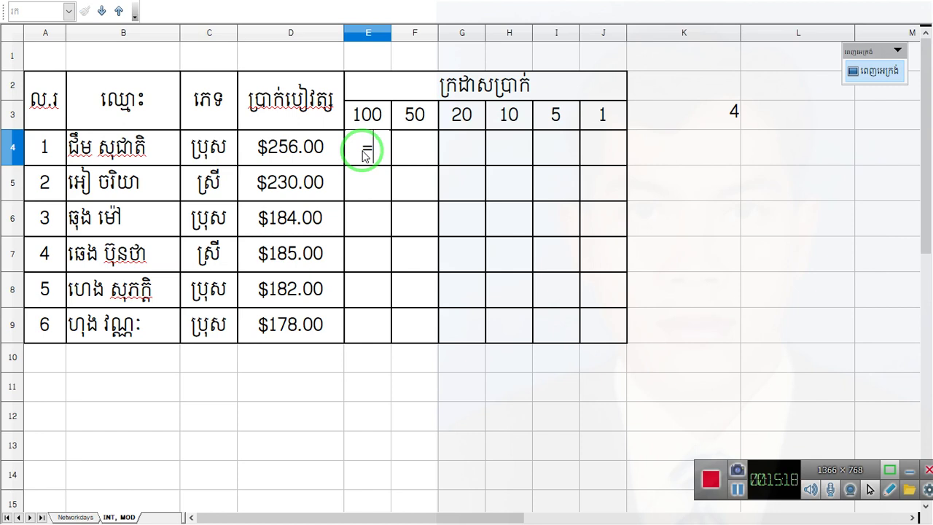
pyautogui.write('256')
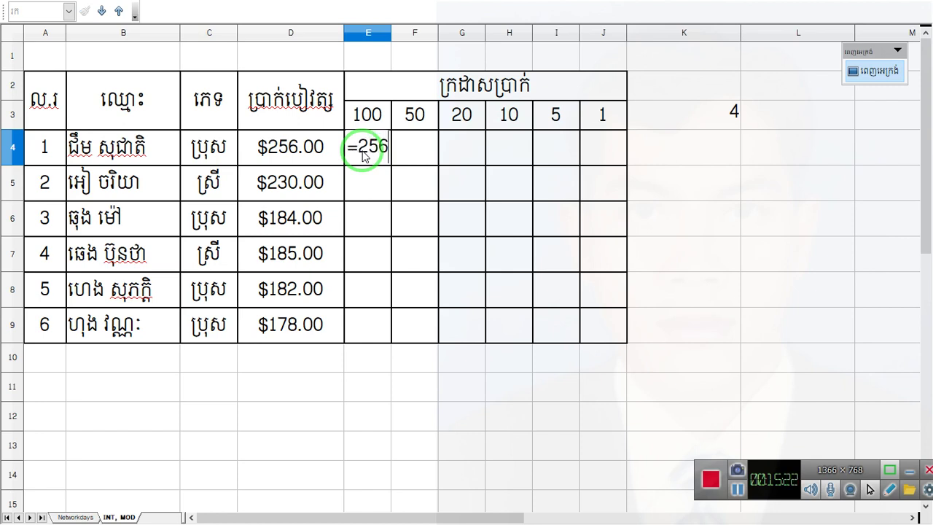
pyautogui.write('/')
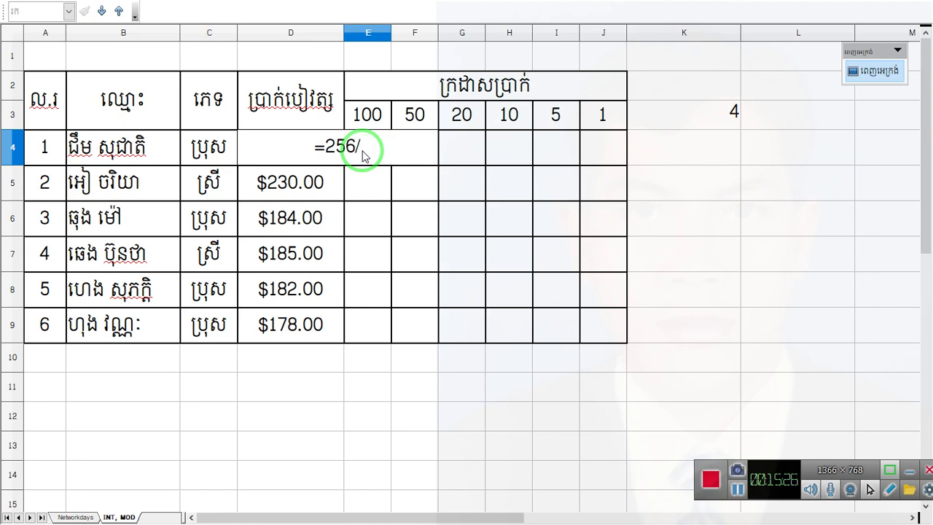
pyautogui.press('BackSpace')
pyautogui.press('BackSpace')
pyautogui.press('BackSpace')
pyautogui.press('BackSpace')
pyautogui.write('M')
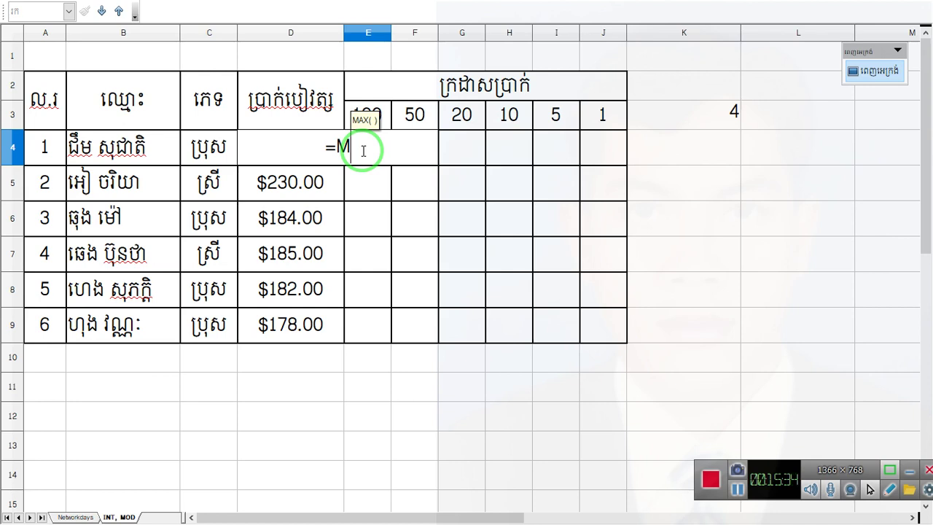
pyautogui.write('od')
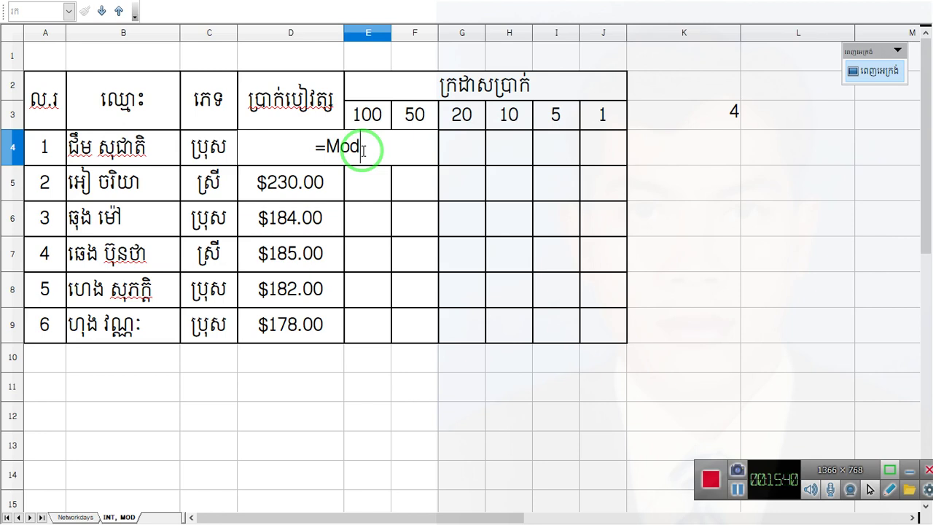
pyautogui.press('BackSpace')
pyautogui.press('BackSpace')
pyautogui.press('BackSpace')
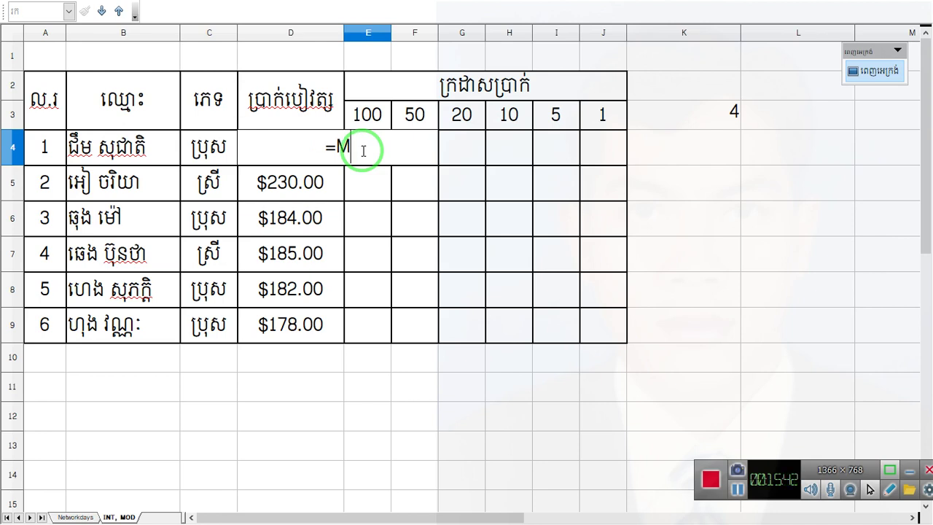
# Try the whole-number division formula =INT( D4/E2 ) in cell E4.
pyautogui.write('INT')
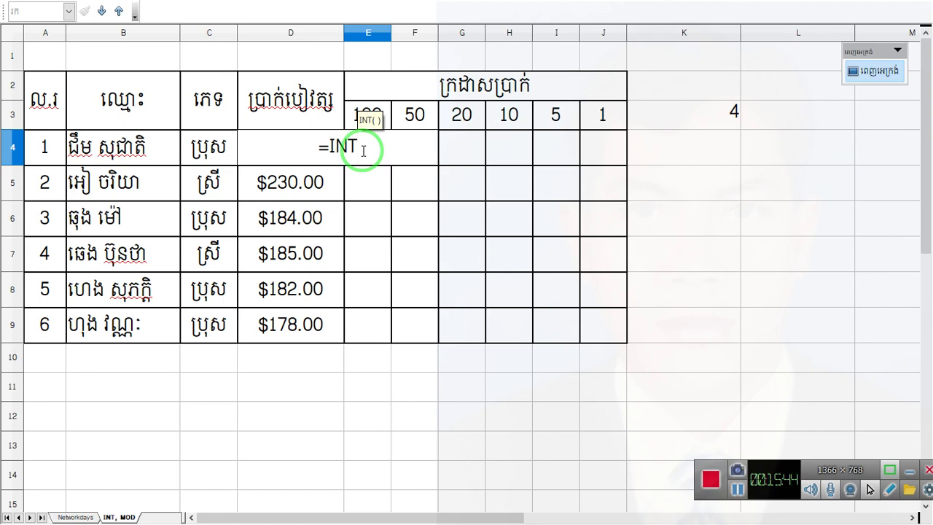
pyautogui.write('(')
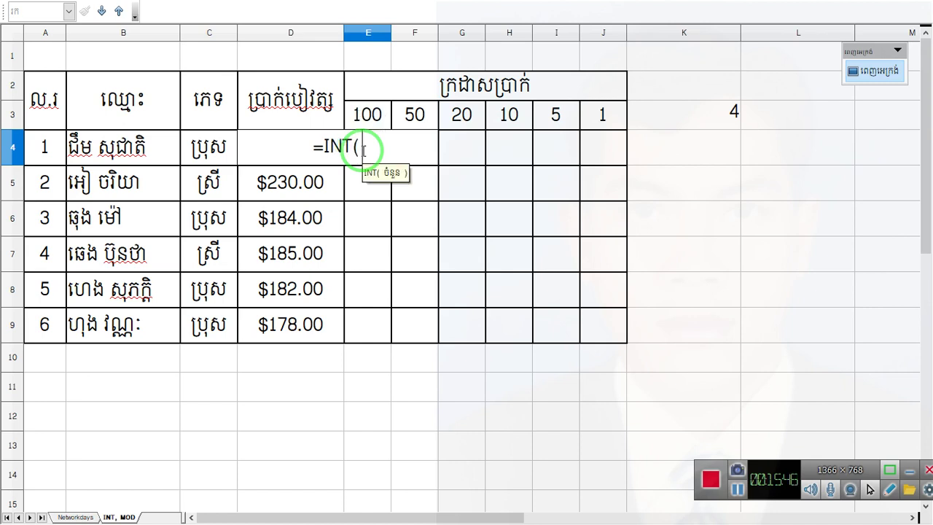
pyautogui.write('256')
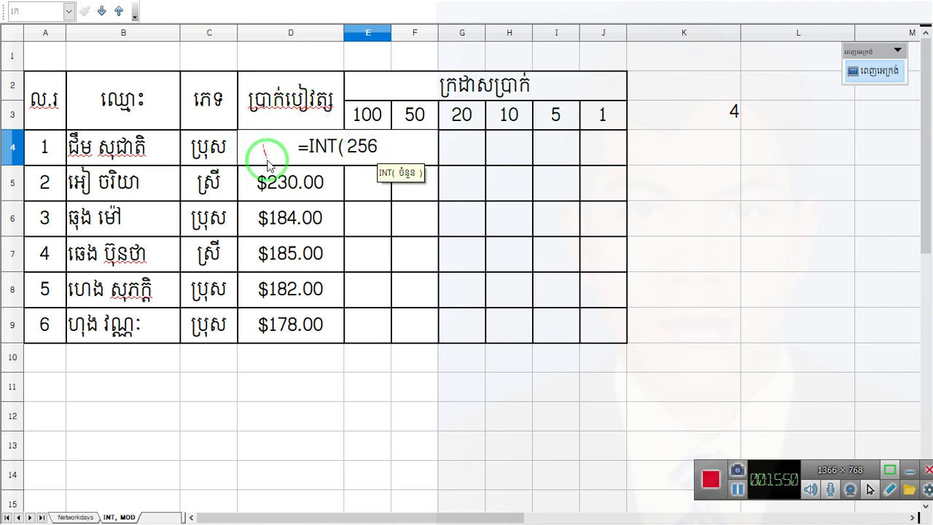
pyautogui.press('BackSpace')
pyautogui.press('BackSpace')
pyautogui.press('BackSpace')
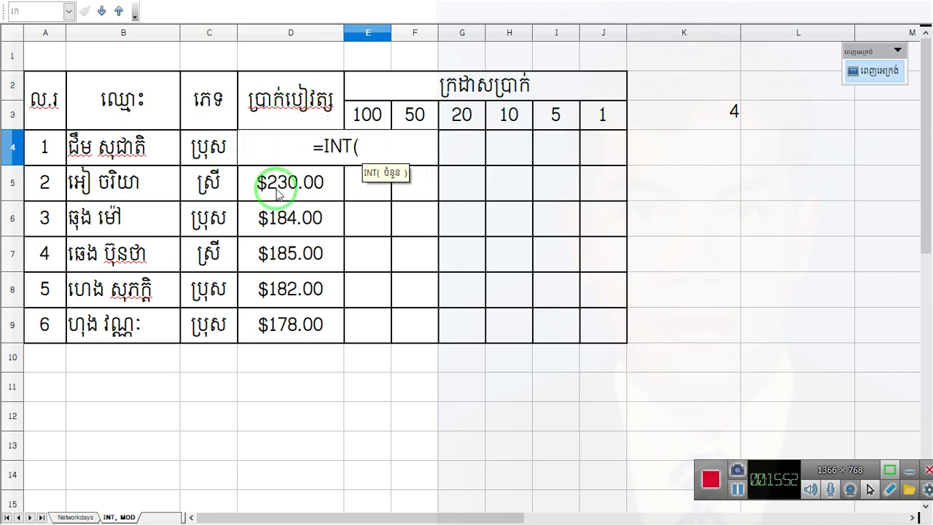
pyautogui.write('D4')
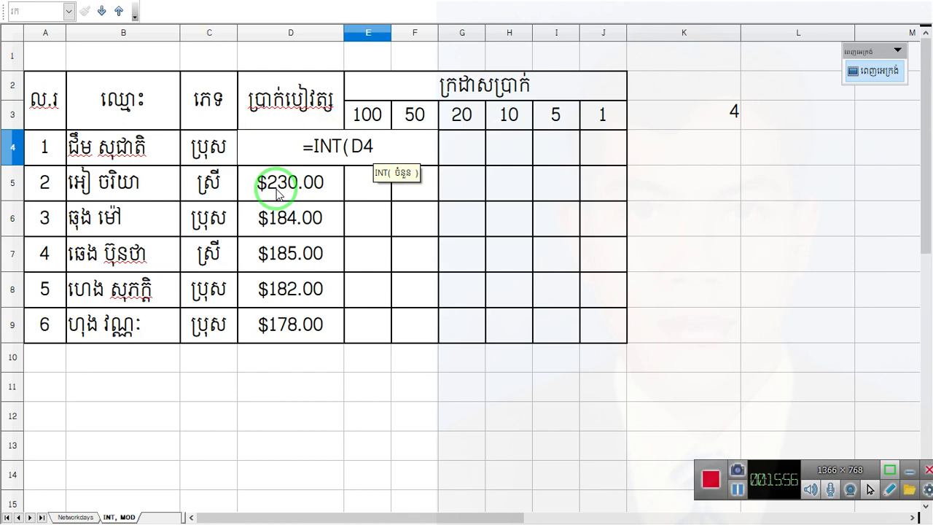
pyautogui.write('/')
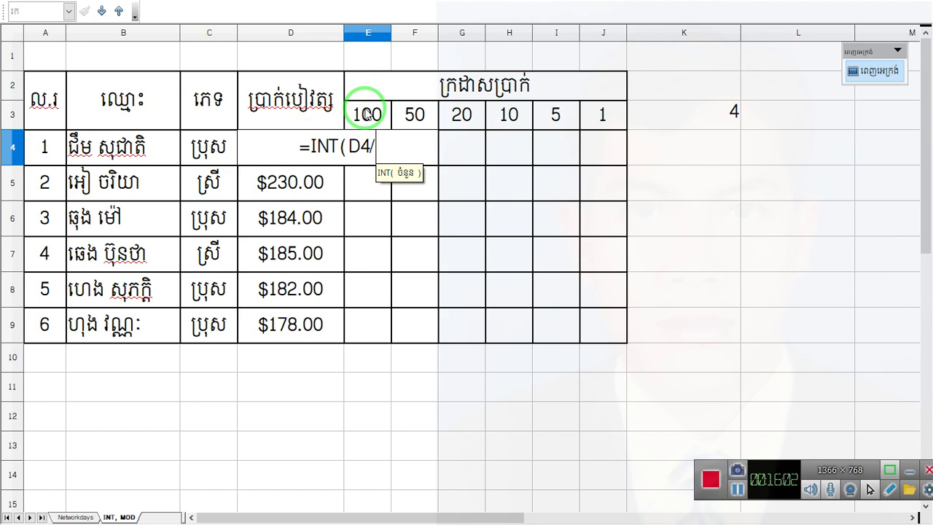
pyautogui.write('E2 )')
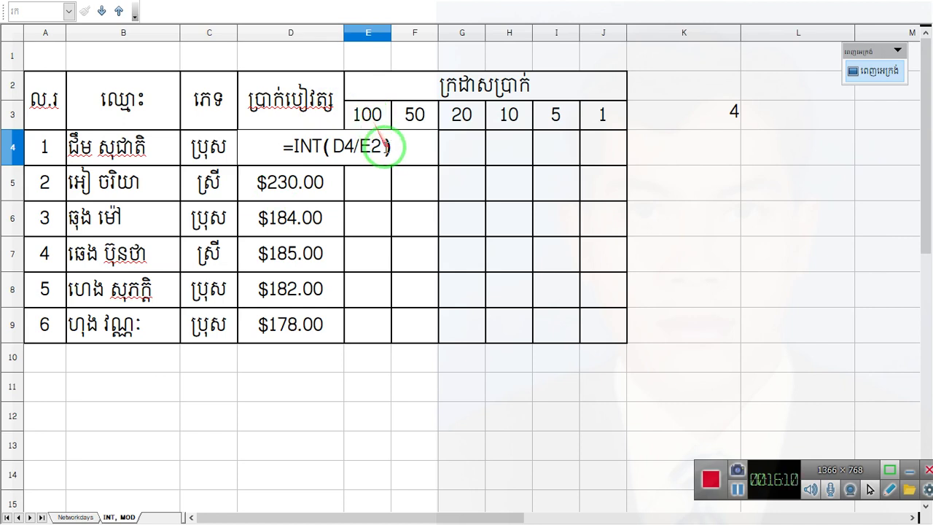
# Clear the draft formula in E4 and enter the whole number of 100 bills for the first employee's salary instead.
pyautogui.press('BackSpace')
pyautogui.press('BackSpace')
pyautogui.press('BackSpace')
pyautogui.press('BackSpace')
pyautogui.press('BackSpace')
pyautogui.press('BackSpace')
pyautogui.press('BackSpace')
pyautogui.press('BackSpace')
pyautogui.press('BackSpace')
pyautogui.press('BackSpace')
pyautogui.press('BackSpace')
pyautogui.press('BackSpace')
pyautogui.press('Return')
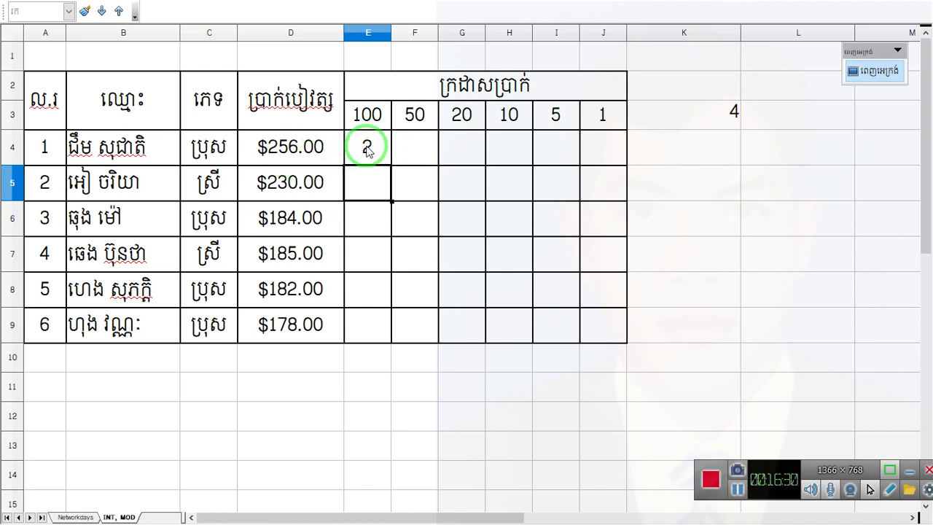
# Try the remainder formula =MOD( D4;E3 ) in cell F4, the first employee's count of 50 bills.
pyautogui.click(410, 147)
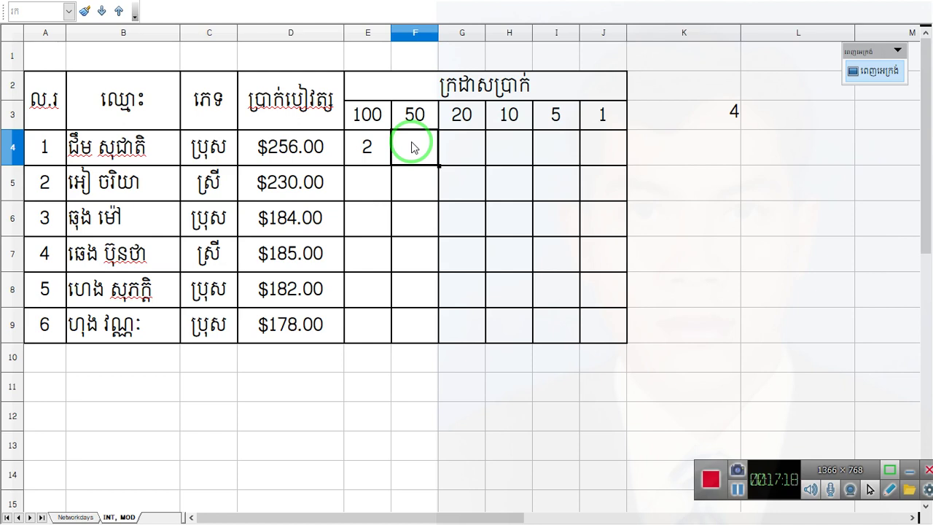
pyautogui.write('=Mod(')
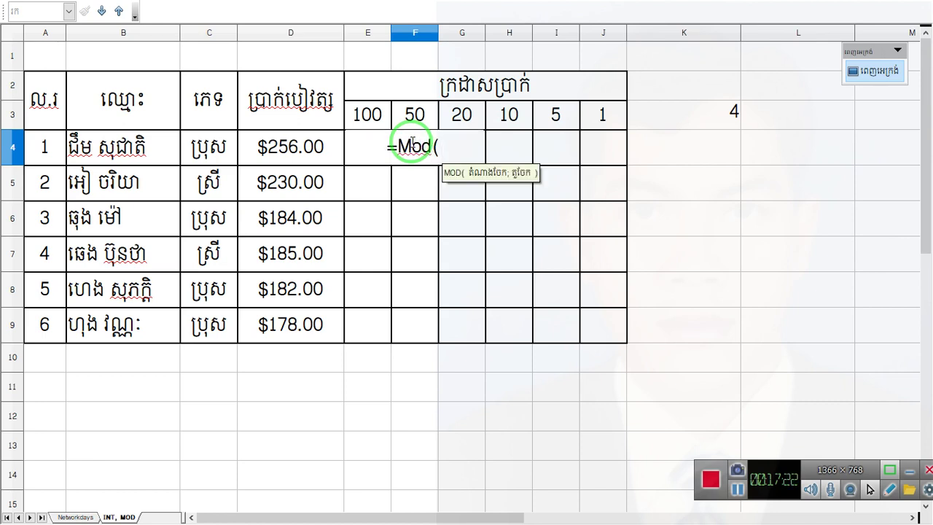
pyautogui.click(313, 148)
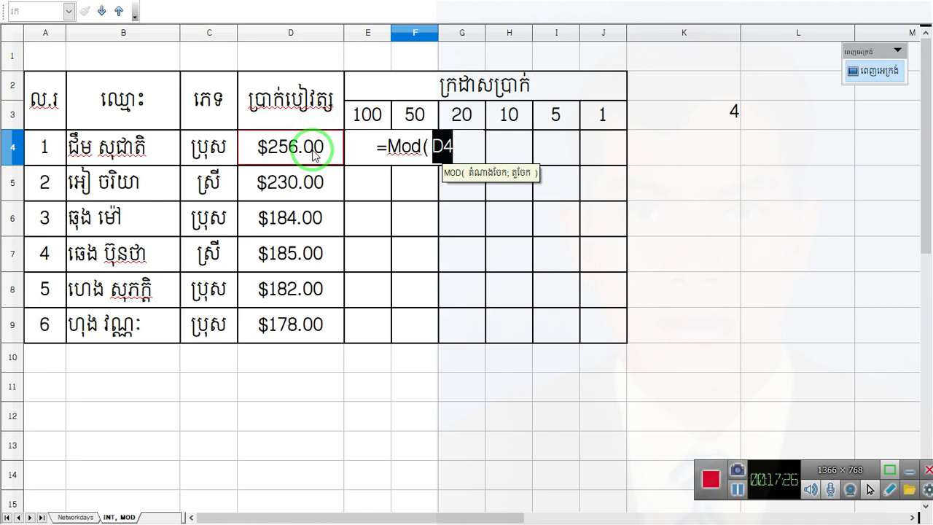
pyautogui.write(';')
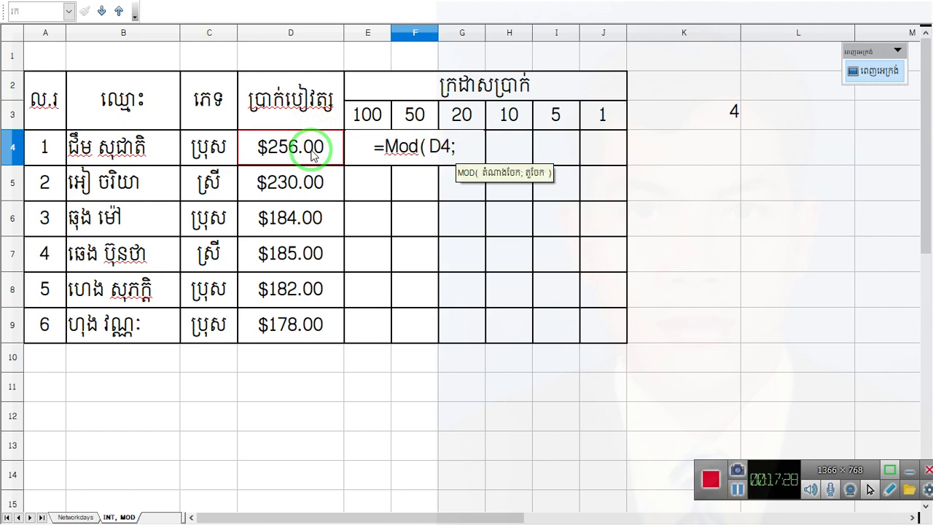
pyautogui.click(364, 119)
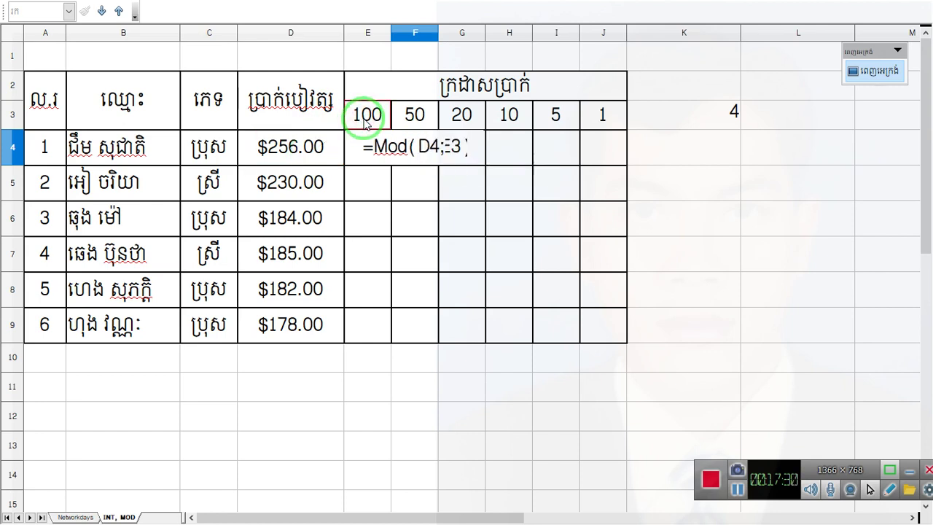
pyautogui.write(')')
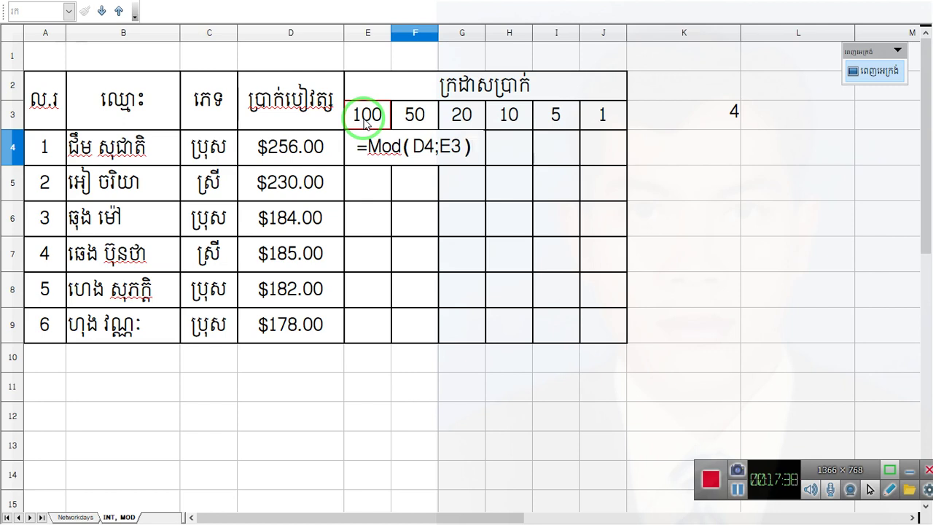
pyautogui.press('Return')
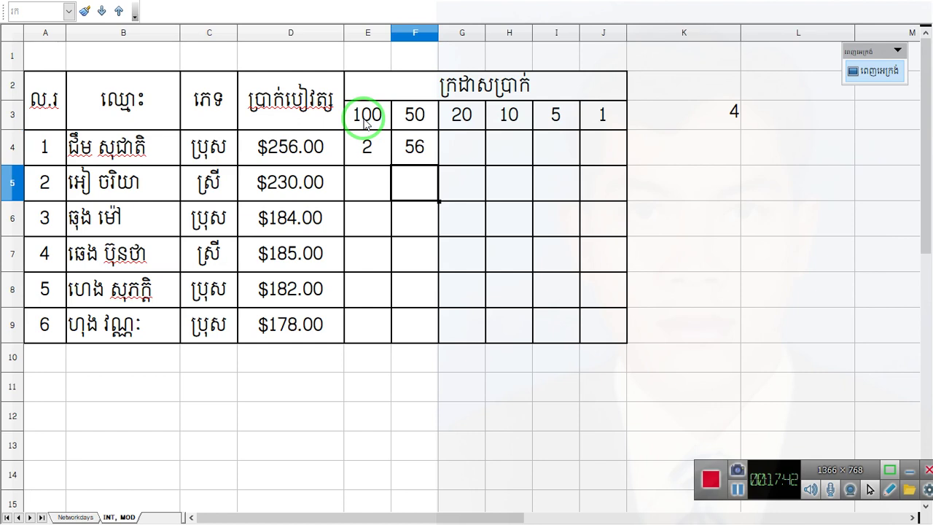
# Extend the formula in F4 to divide the remainder by the 50 denomination, giving =MOD( D4;E3 )/F3.
pyautogui.doubleClick(414, 148)
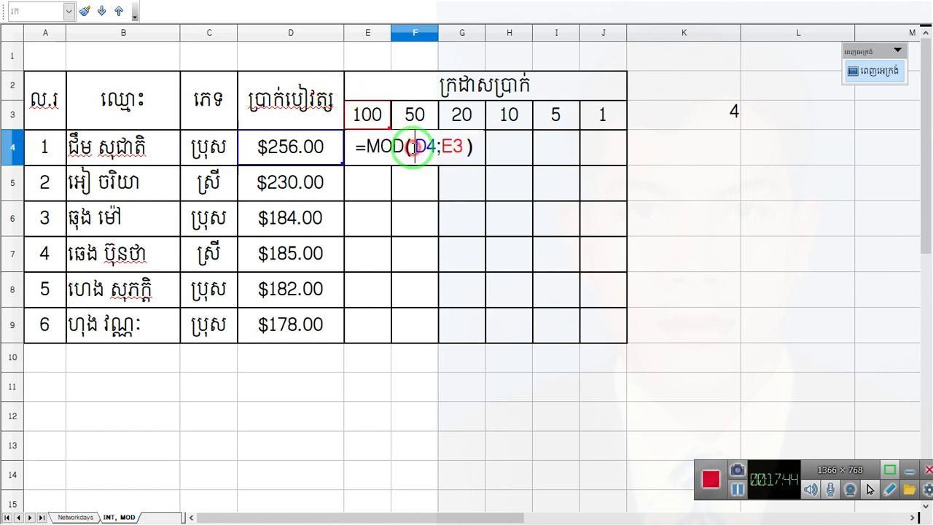
pyautogui.click(470, 147)
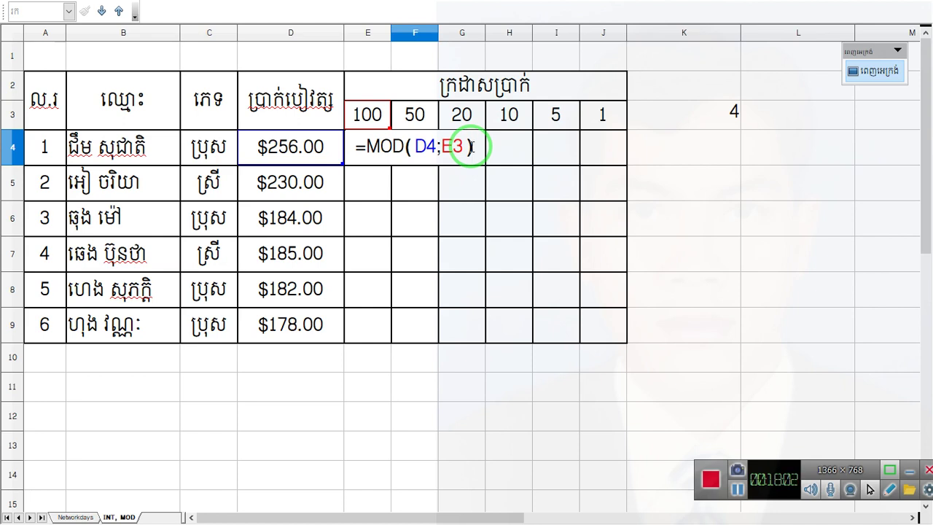
pyautogui.write('/')
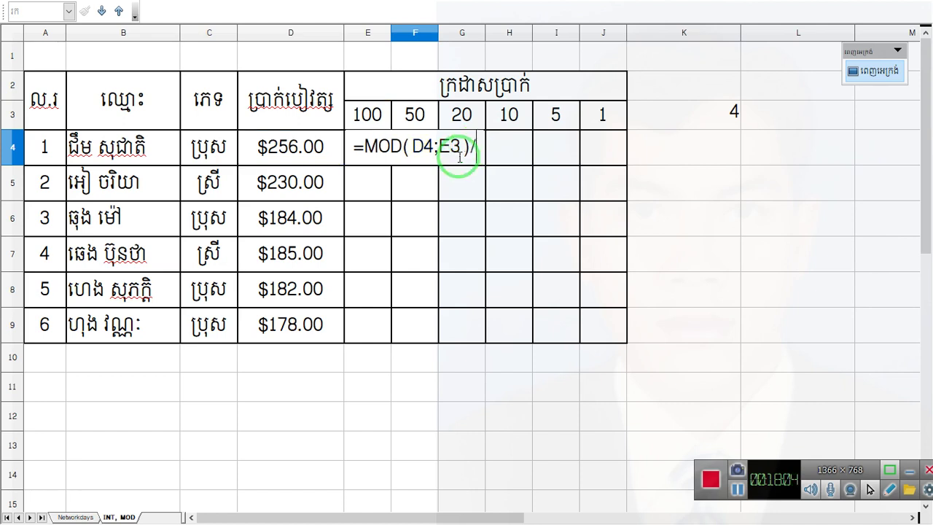
pyautogui.click(415, 114)
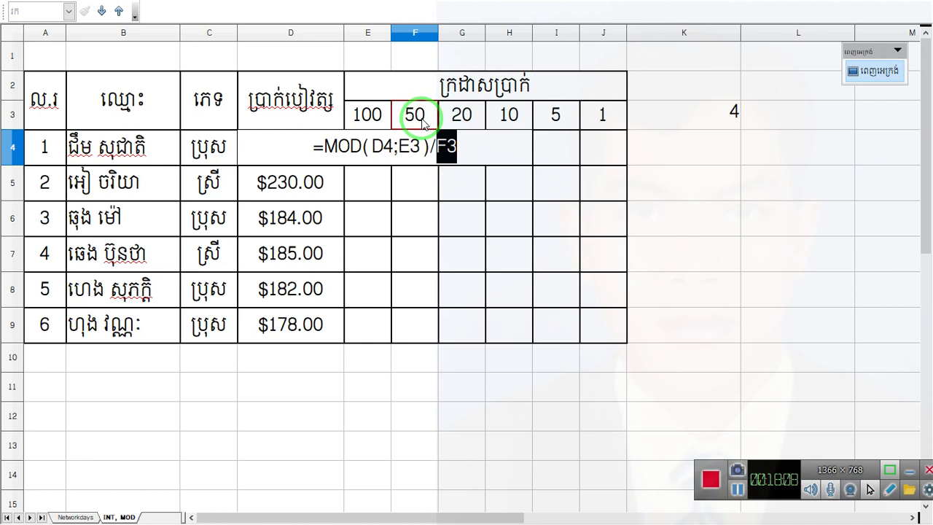
pyautogui.click(423, 121)
pyautogui.press('Return')
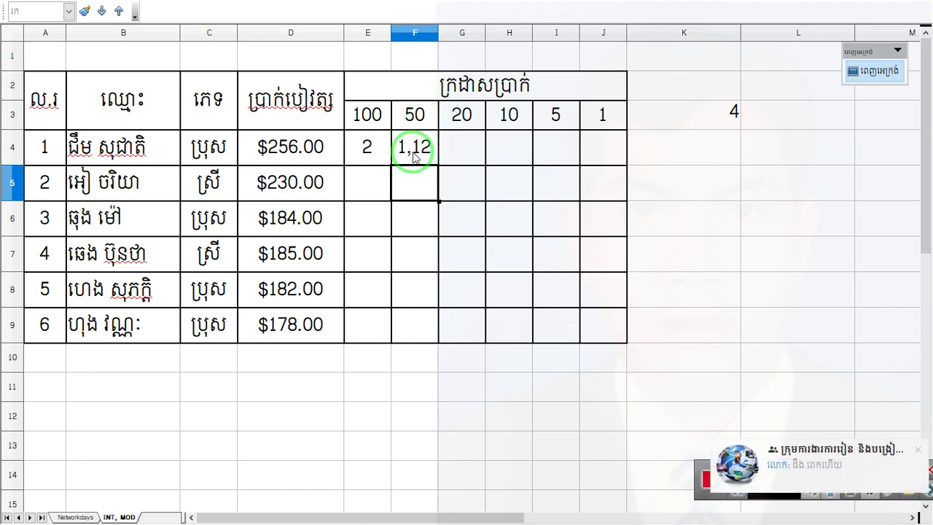
# Reopen the formula in F4 and remove all of it, leaving the cell empty.
pyautogui.doubleClick(414, 149)
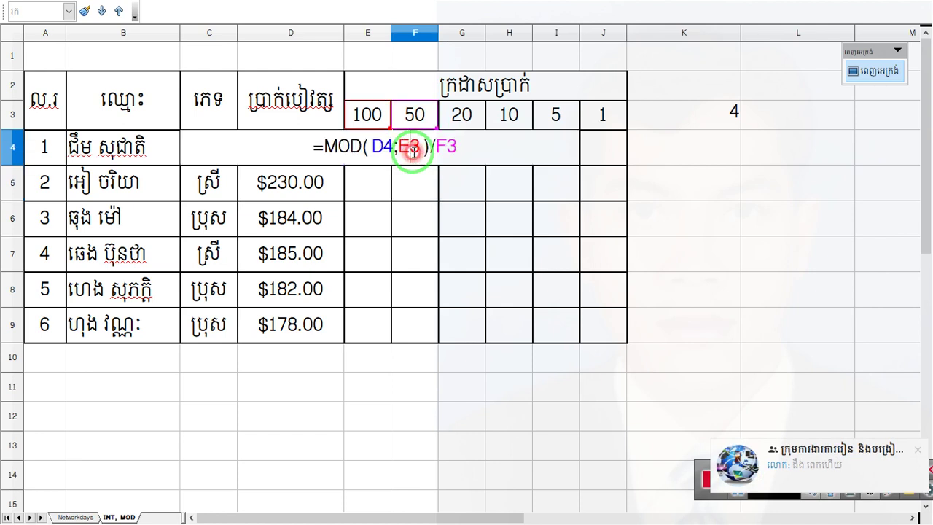
pyautogui.click(429, 146)
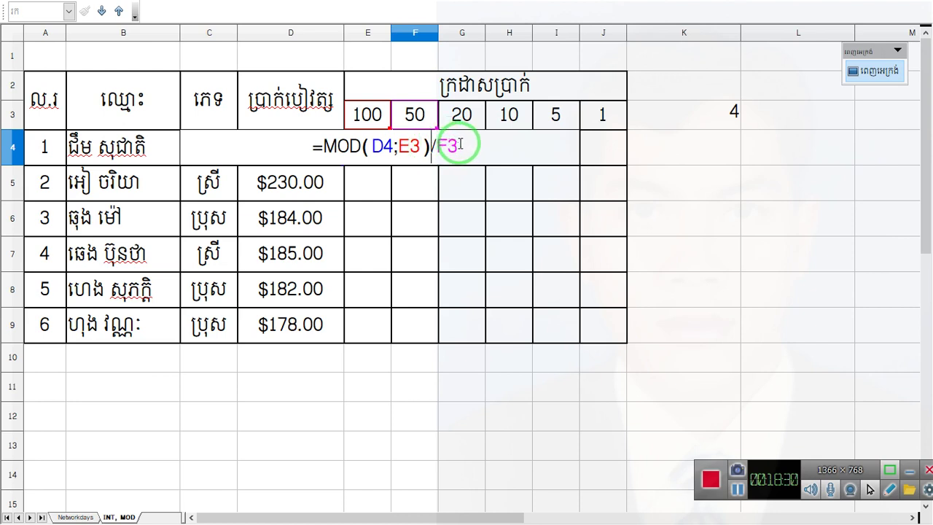
pyautogui.moveTo(460, 145); pyautogui.dragTo(322, 148)
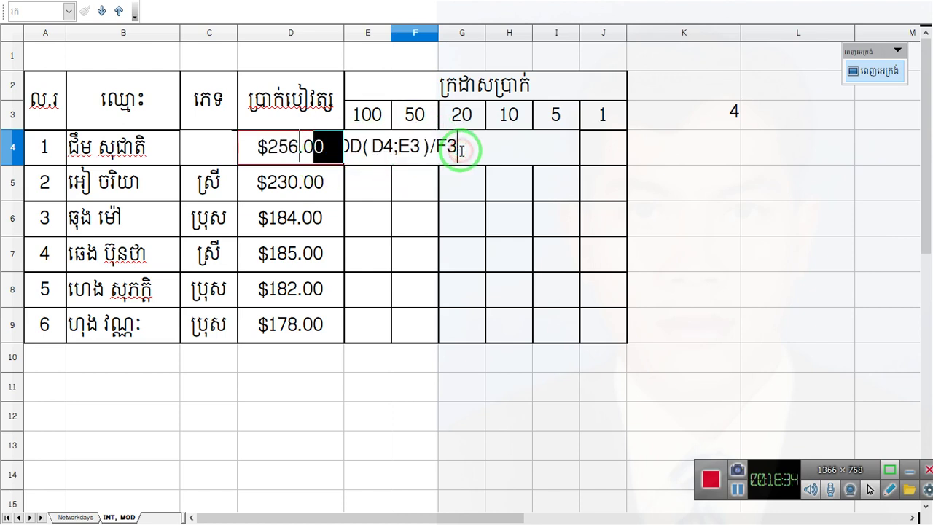
pyautogui.hotkey('ctrl', 'x')
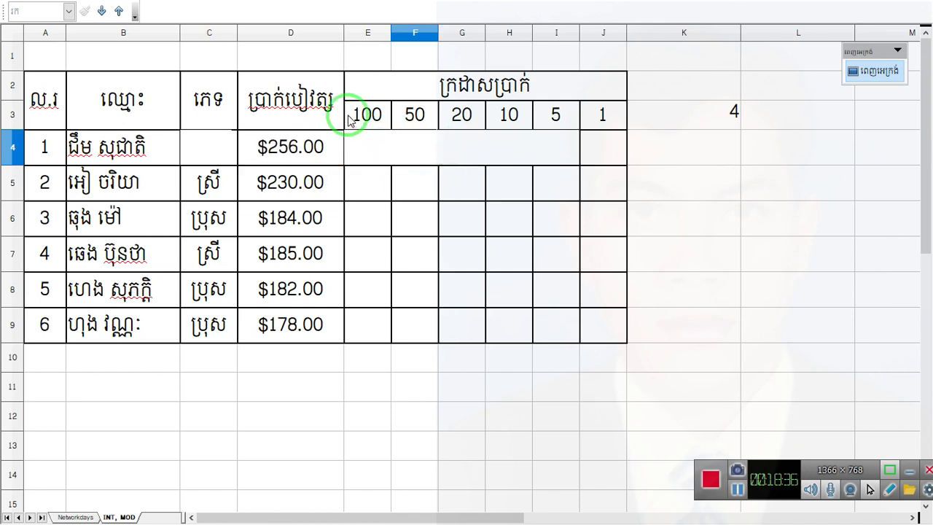
pyautogui.press('Return')
# Draft =Mod( D4;E3 ) in F4 again to take the remainder of the first salary after the 100 bills.
pyautogui.click(416, 161)
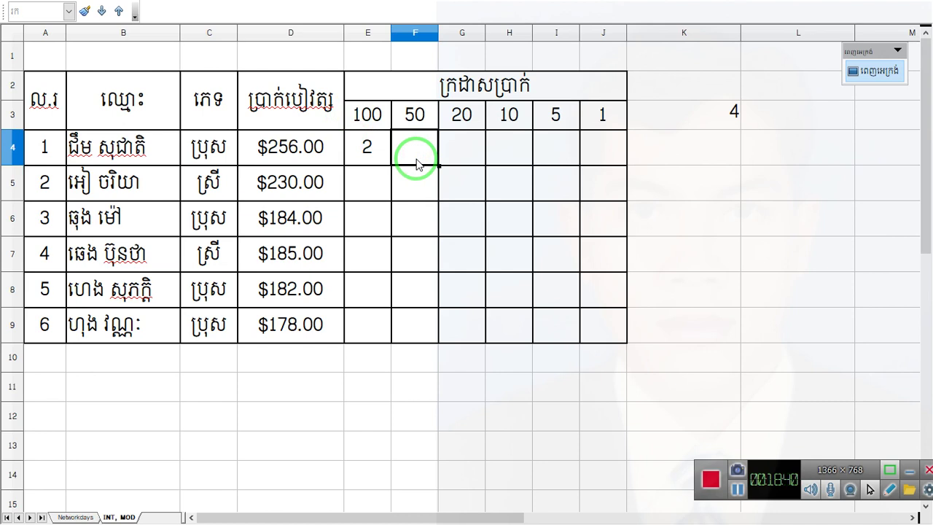
pyautogui.write('=')
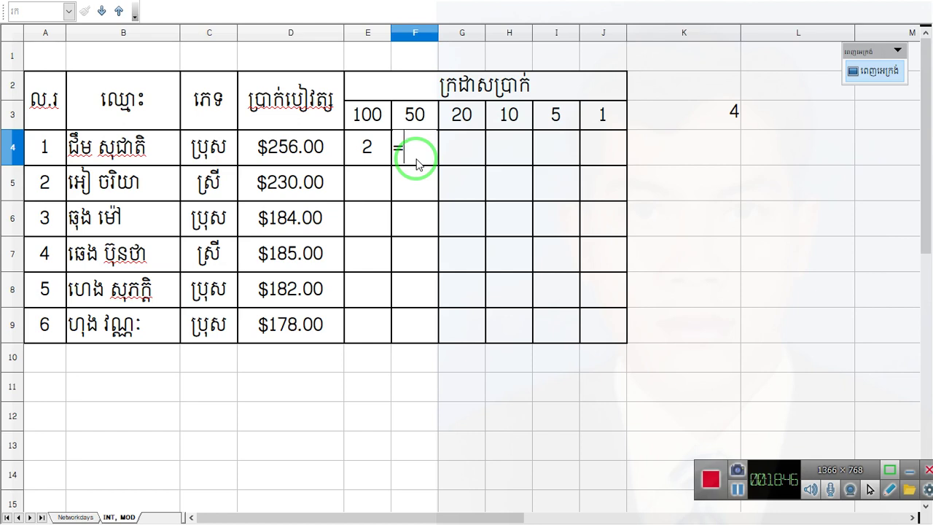
pyautogui.write('Mod(')
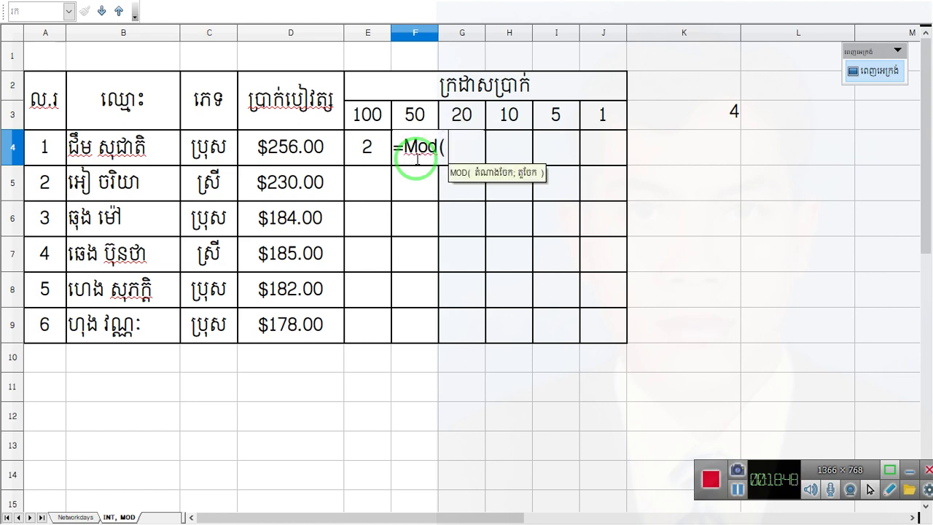
pyautogui.click(280, 142)
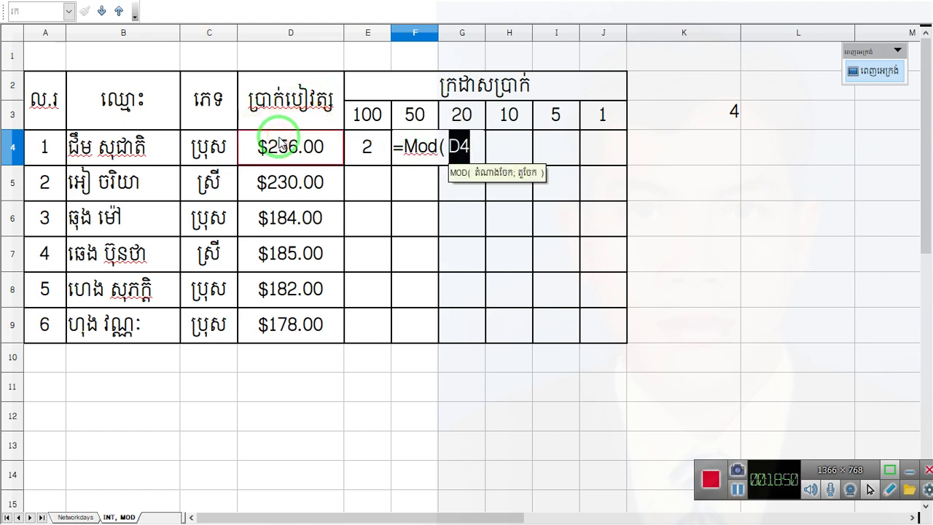
pyautogui.write(';')
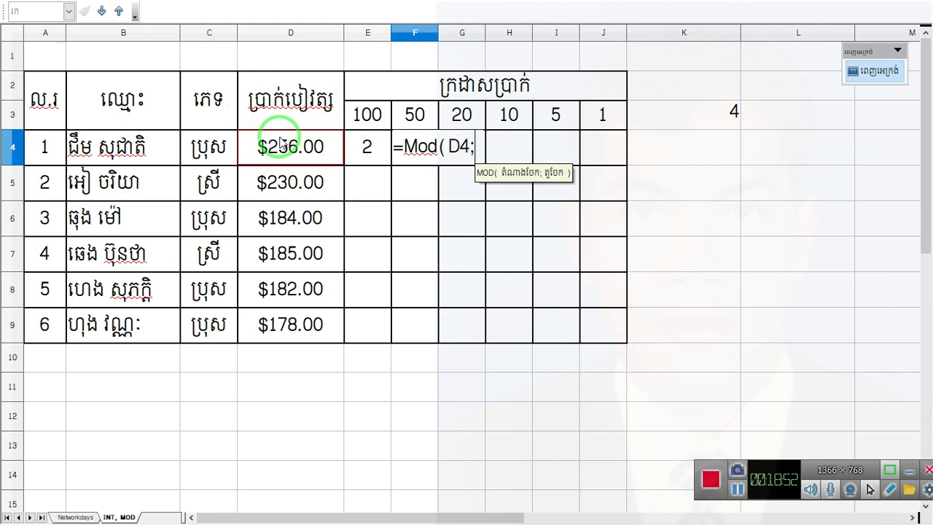
pyautogui.click(371, 116)
pyautogui.write(')')
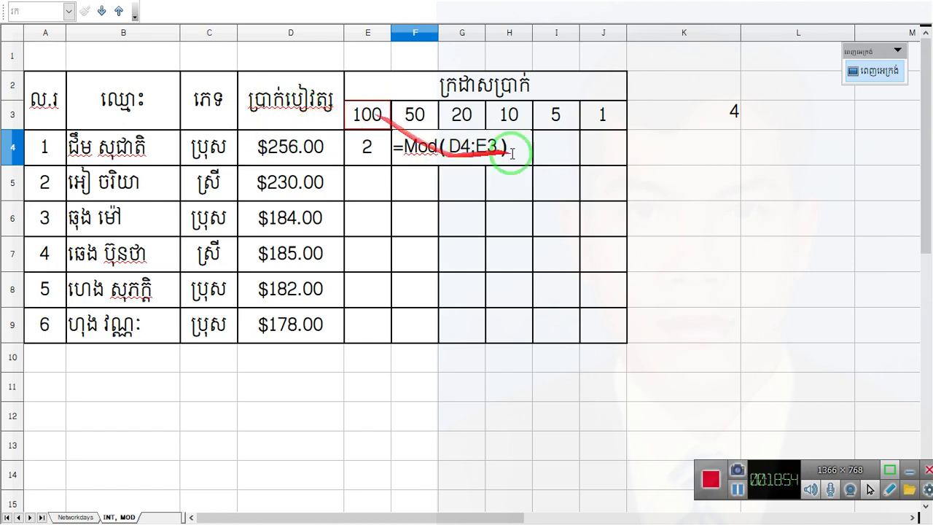
pyautogui.moveTo(516, 150); pyautogui.dragTo(357, 135)
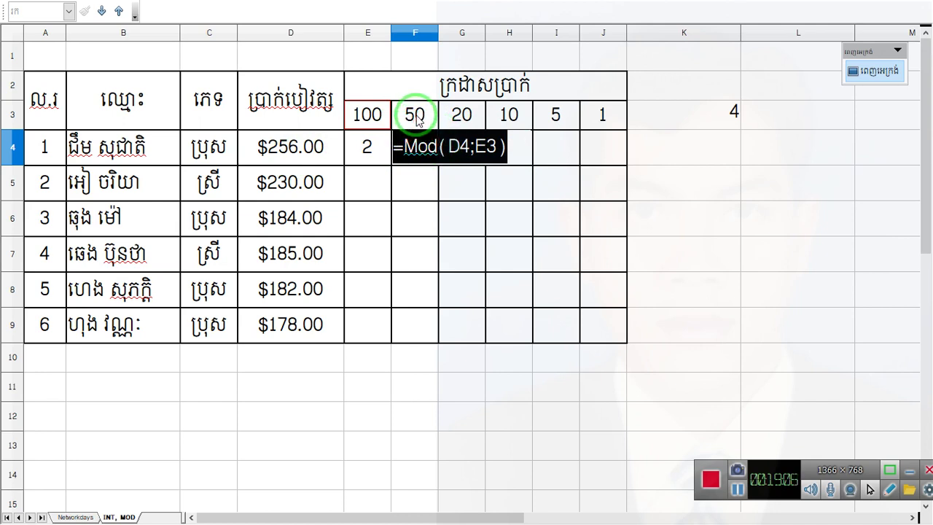
# Wrap the MOD expression in F4 in INT and divide it by the 50 denomination, completing =INT( Mod( D4;E3 )/F3 ).
pyautogui.click(416, 157)
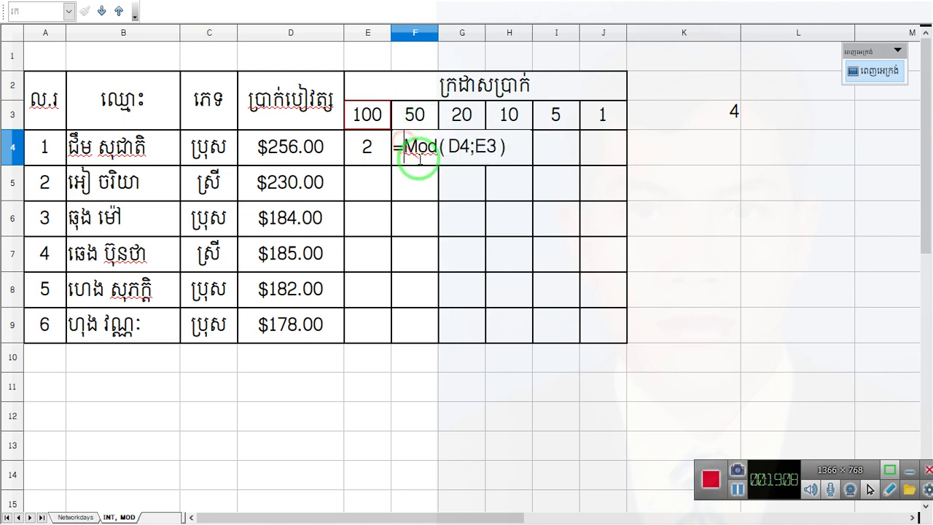
pyautogui.write('IN')
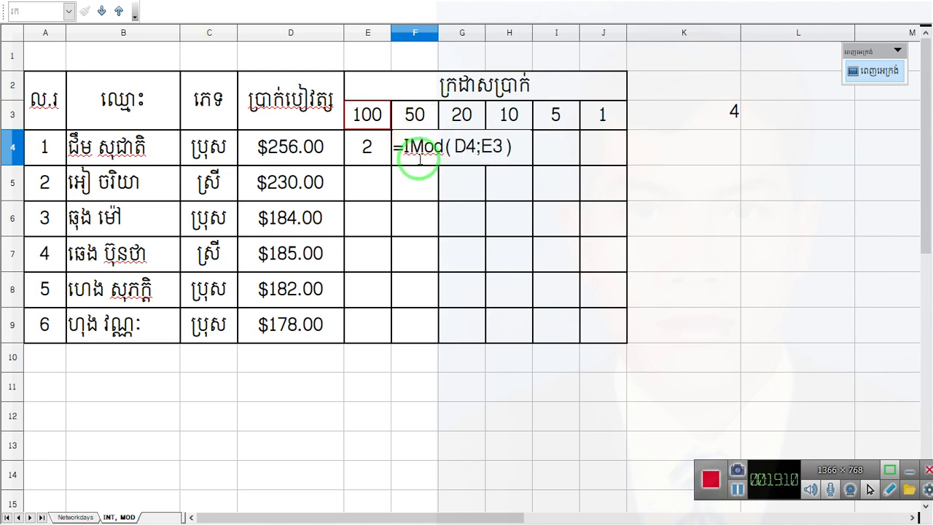
pyautogui.write('T(')
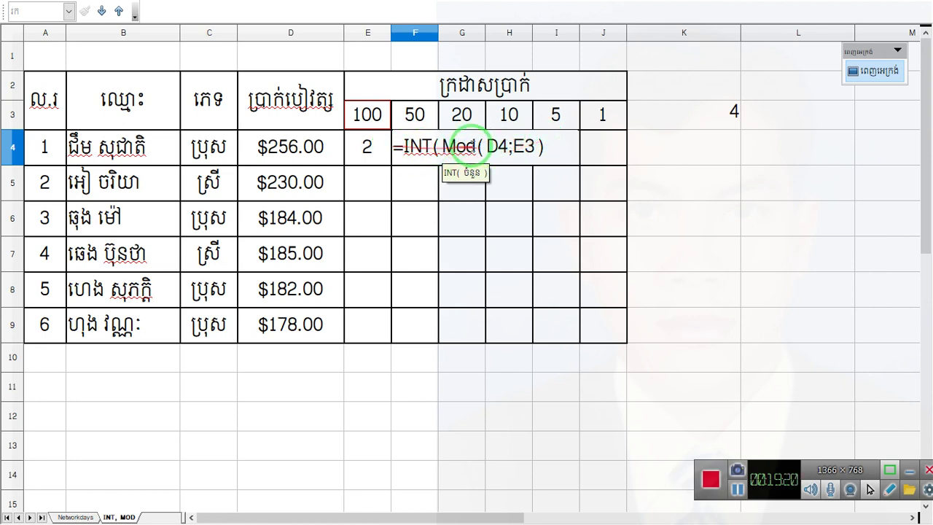
pyautogui.moveTo(440, 146); pyautogui.dragTo(578, 145)
pyautogui.click(579, 146)
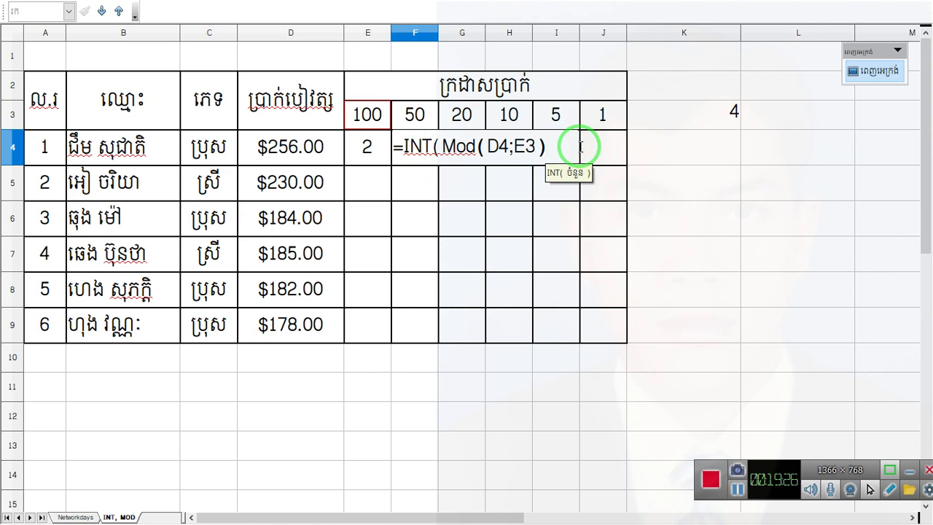
pyautogui.write('/')
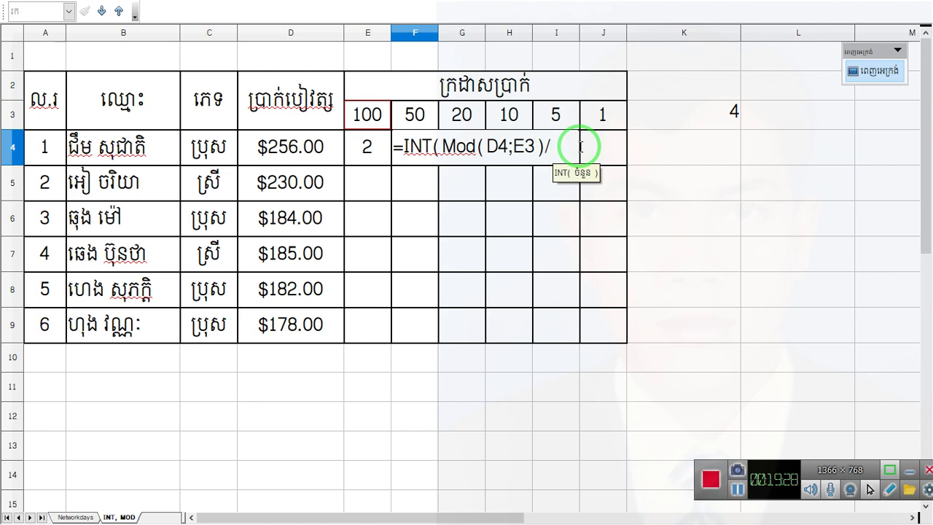
pyautogui.click(413, 117)
pyautogui.write(')')
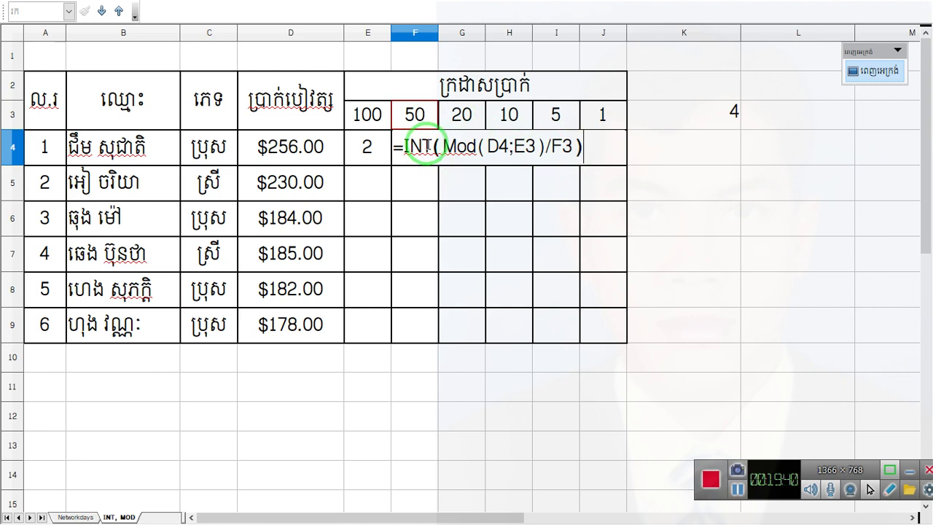
pyautogui.click(427, 148)
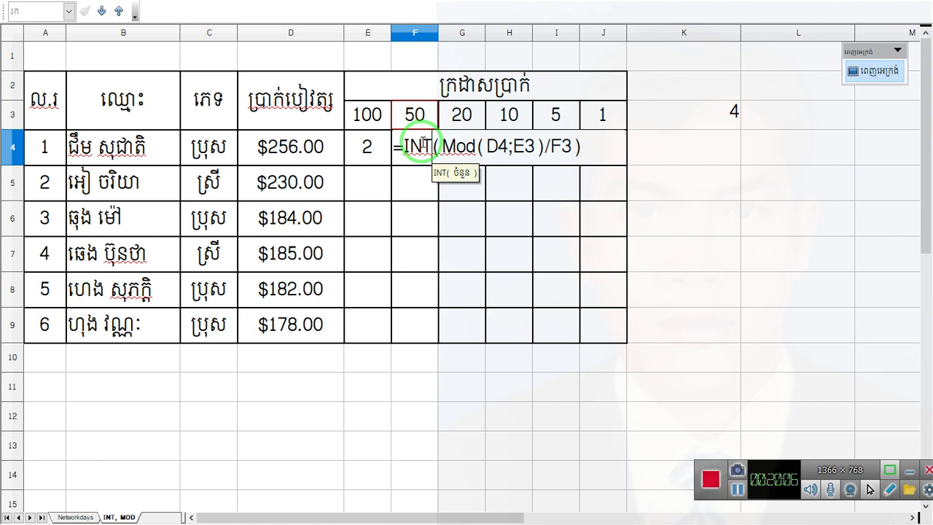
pyautogui.press('Return')
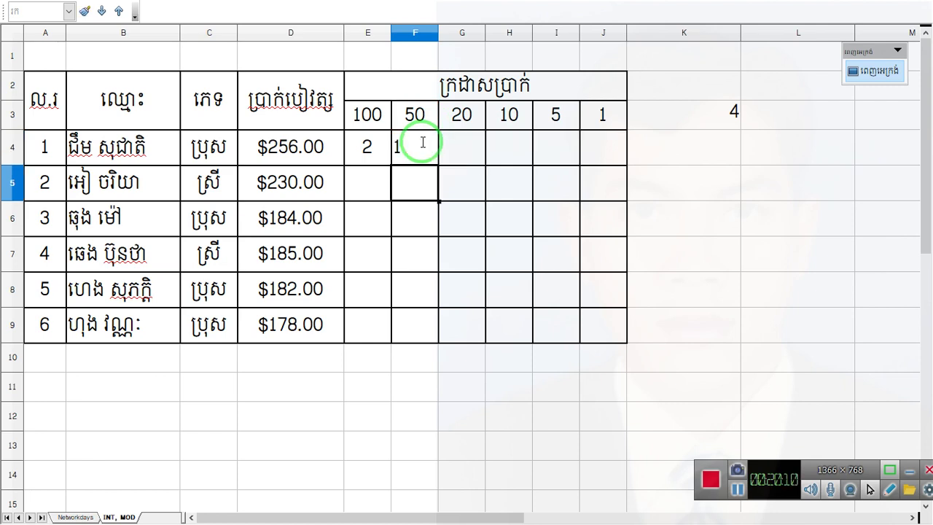
# Set the first employee's base salary in D4 to 276 and select G4, the count of 20 bills.
pyautogui.click(461, 150)
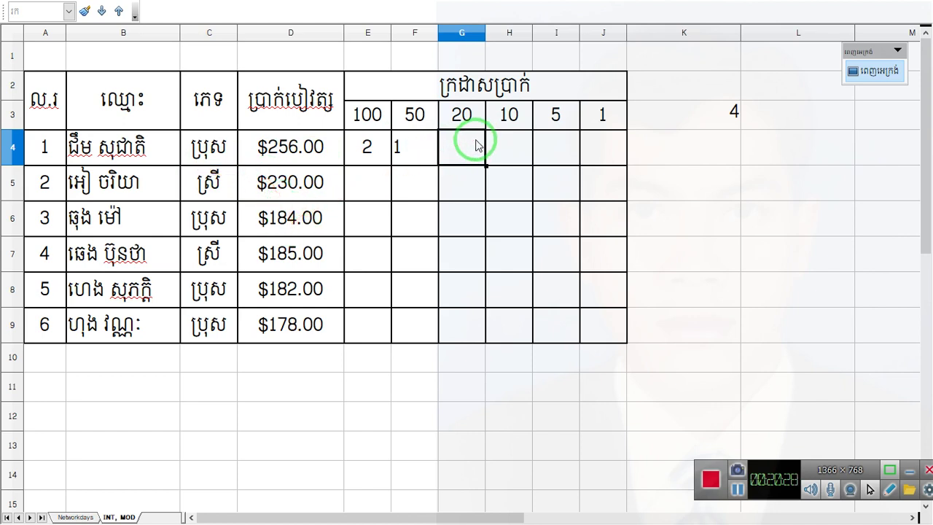
pyautogui.click(295, 153)
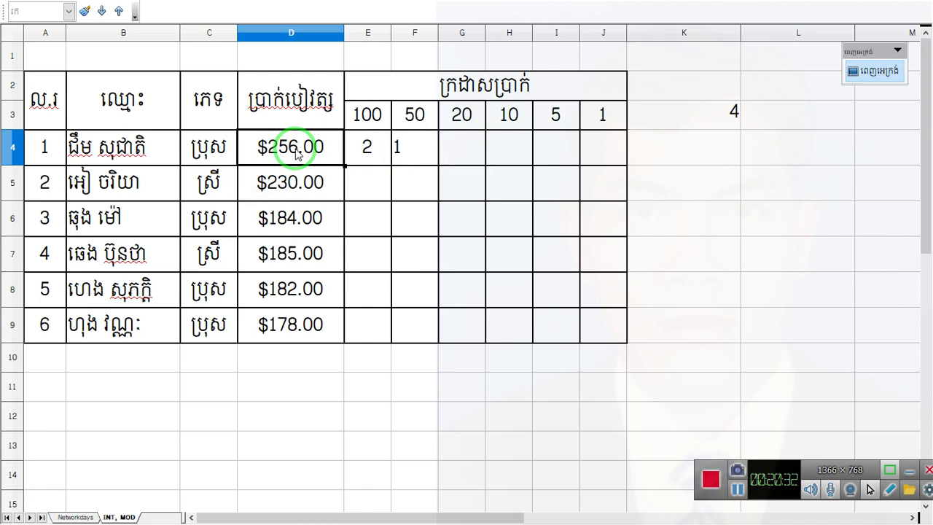
pyautogui.write('276')
pyautogui.press('Tab')
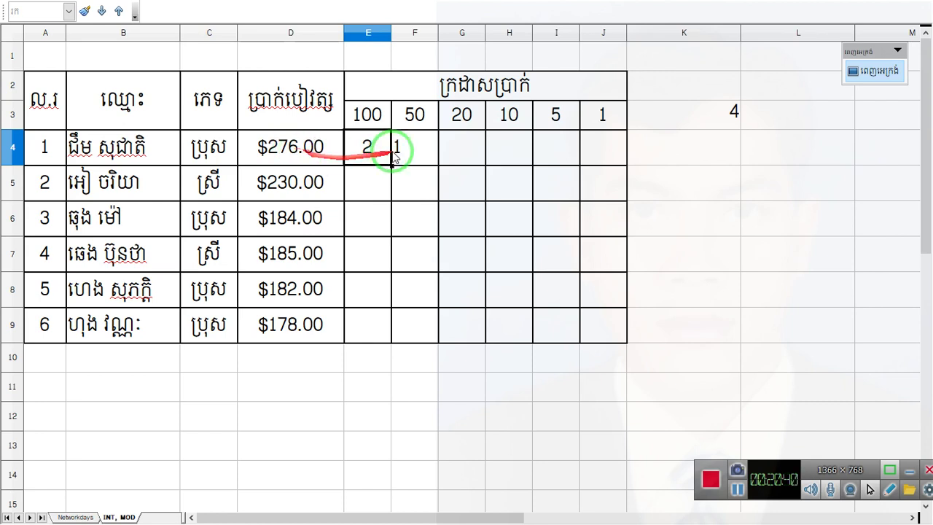
pyautogui.click(461, 153)
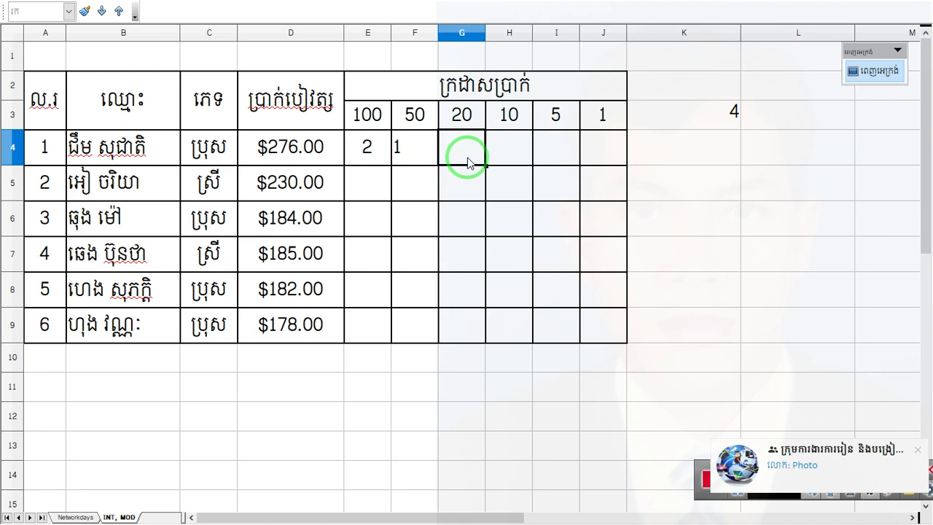
# Examine the first employee's counts of 100 and 50 bills and inspect the INT and MOD formula in F4.
pyautogui.click(368, 150)
pyautogui.click(405, 150)
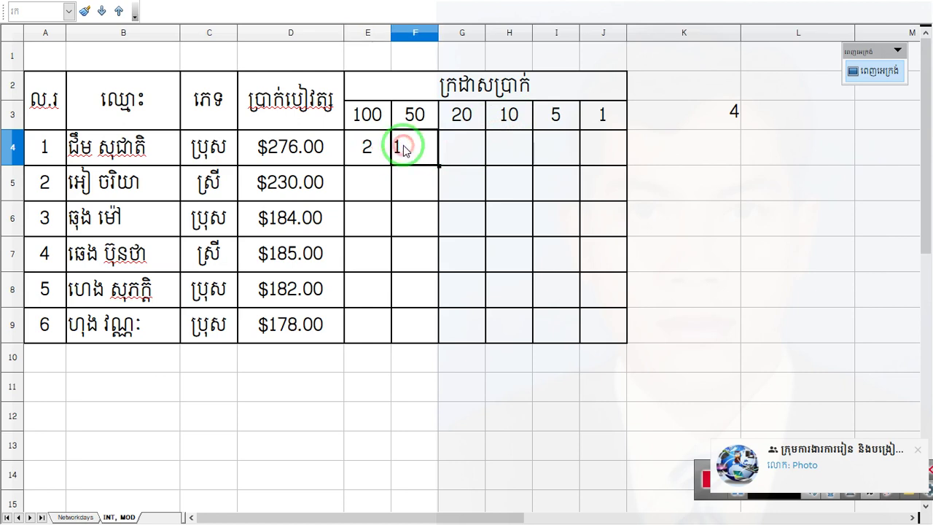
pyautogui.click(445, 149)
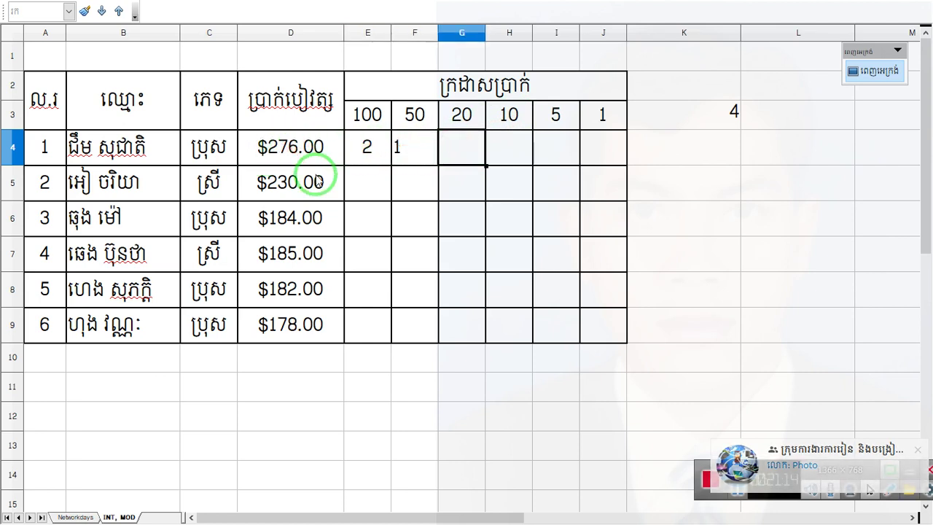
pyautogui.click(371, 148)
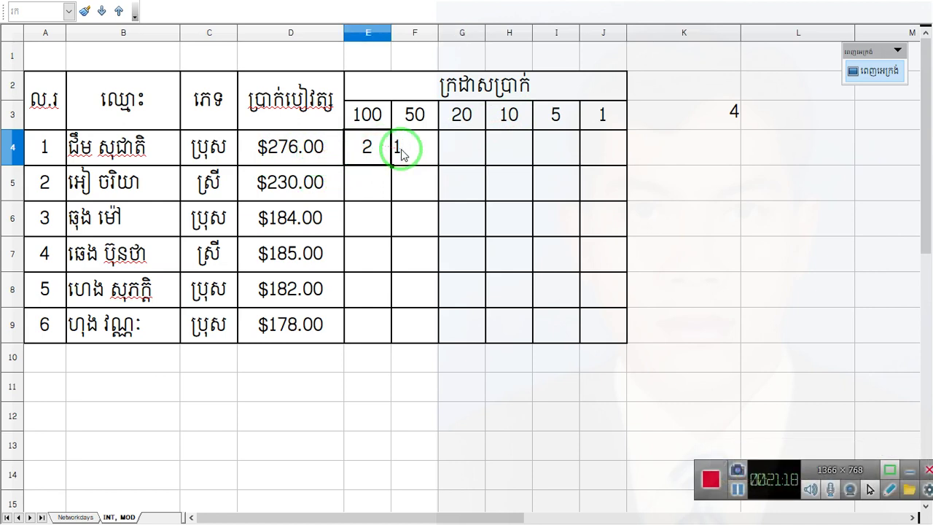
pyautogui.doubleClick(403, 148)
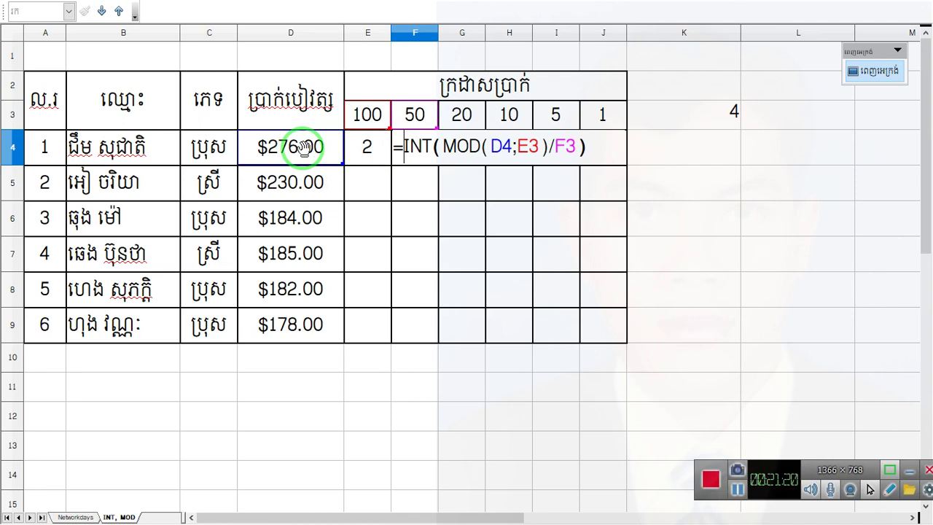
pyautogui.press('Return')
# Begin the 20-bill formula in G4 as =INT( mod( mod( D4;E3 ), nesting the remainder after the 100 bills.
pyautogui.click(453, 157)
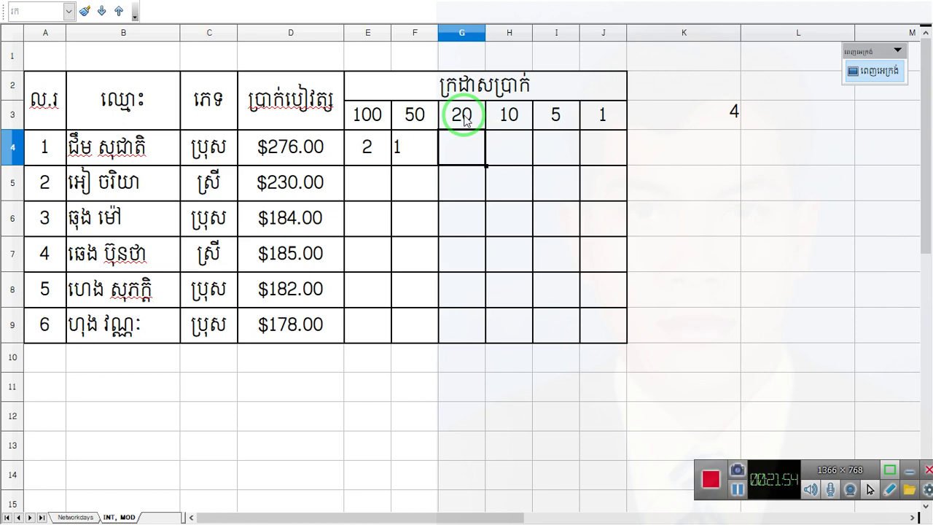
pyautogui.write('=')
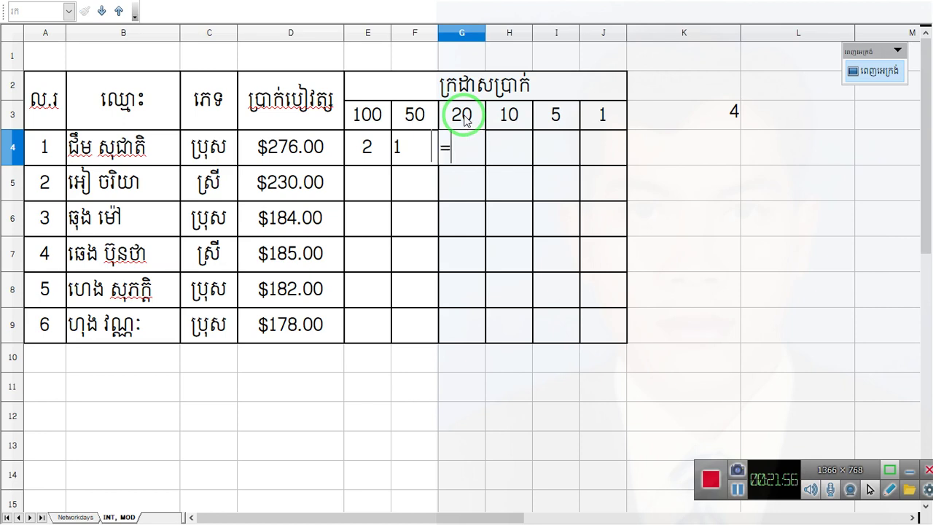
pyautogui.write('INT')
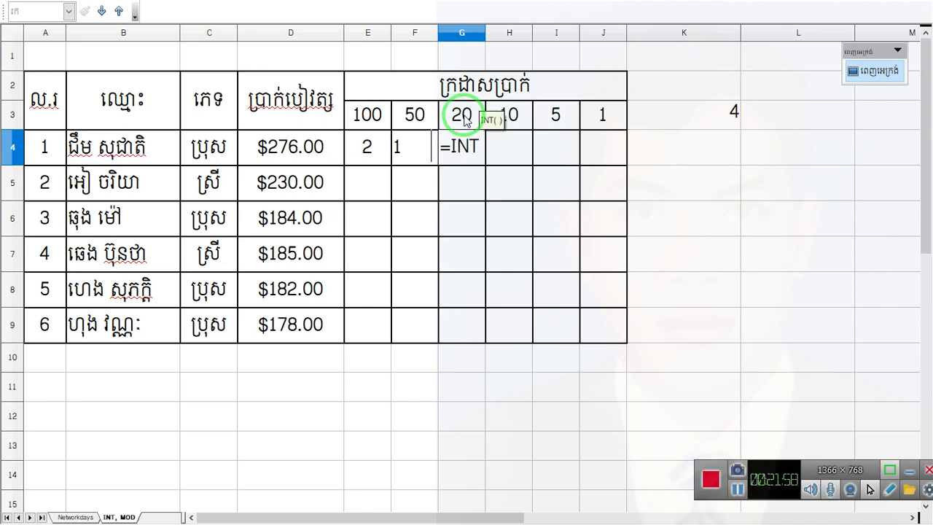
pyautogui.write('( mod( mod(')
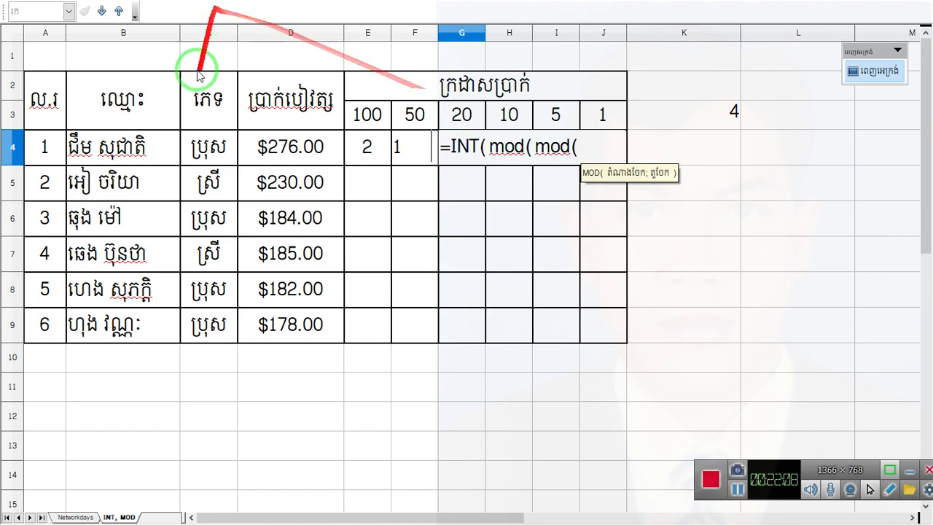
pyautogui.click(273, 149)
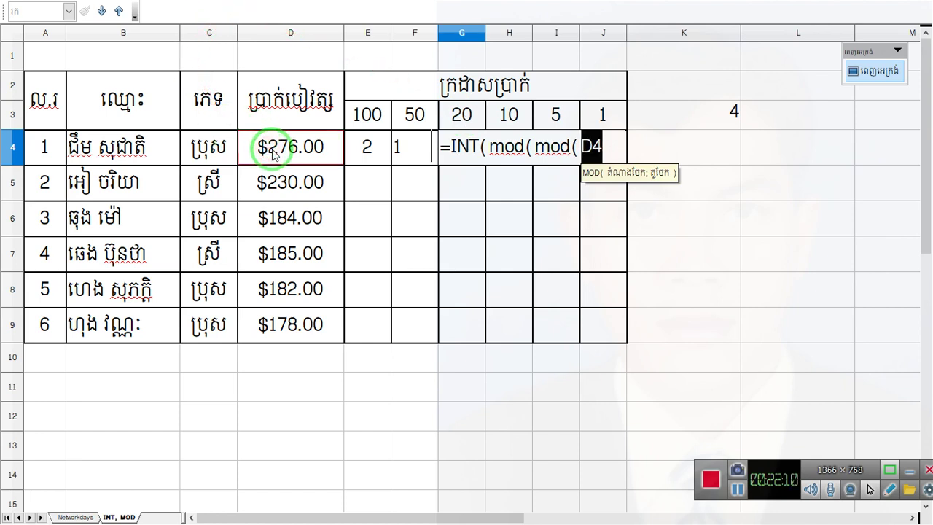
pyautogui.write(';')
pyautogui.click(376, 122)
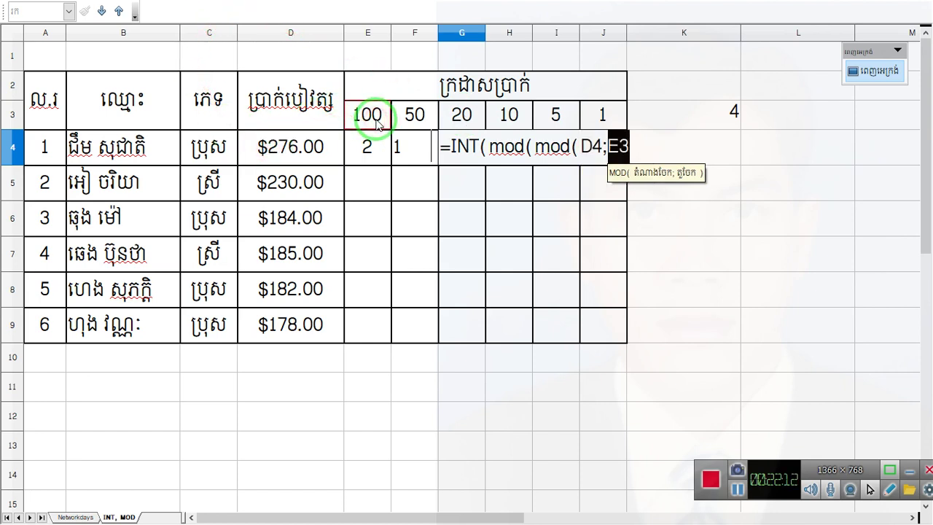
pyautogui.write(')')
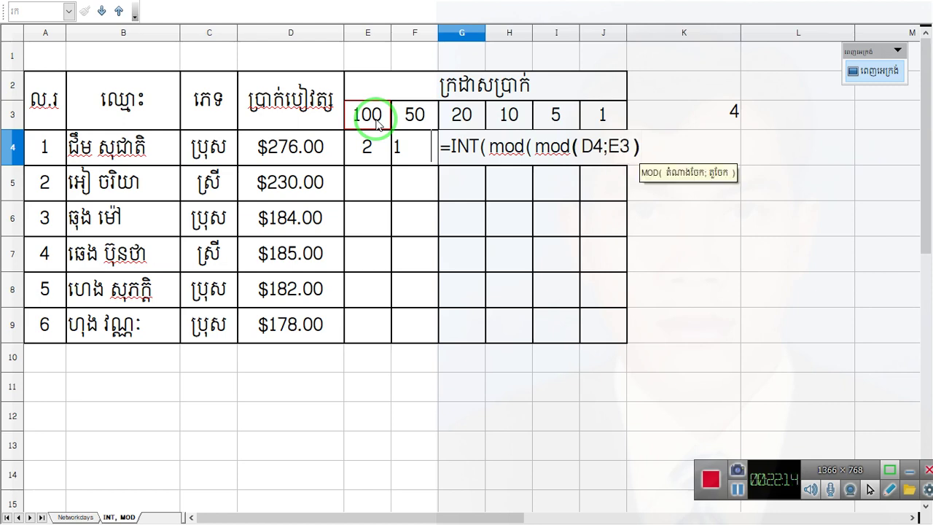
# Examine the inner mod( D4;E3 ) expression in G4 as the first argument of the outer MOD.
pyautogui.moveTo(536, 146); pyautogui.dragTo(651, 146)
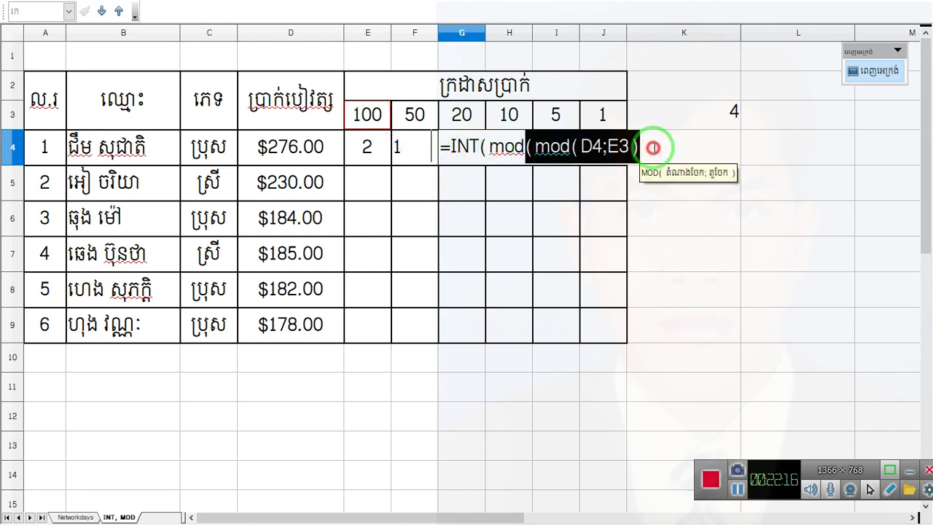
pyautogui.click(653, 148)
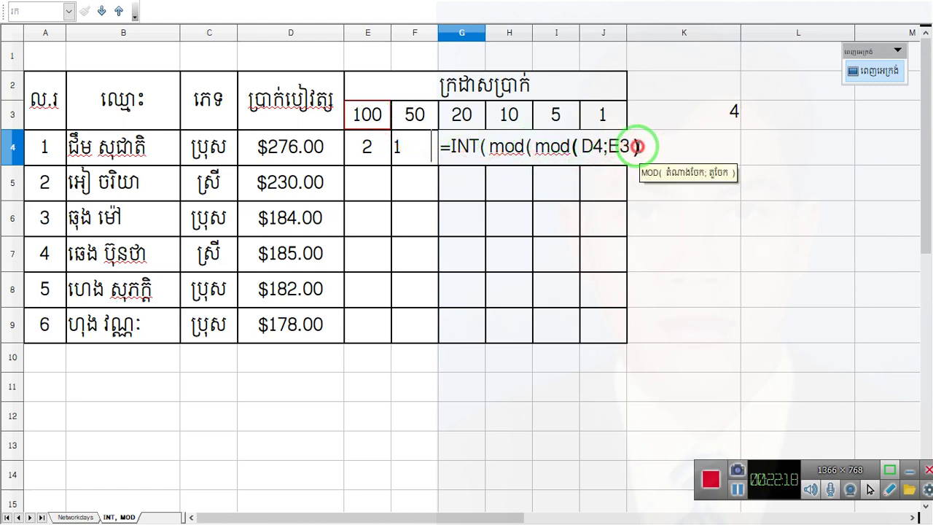
pyautogui.moveTo(640, 148); pyautogui.dragTo(536, 133)
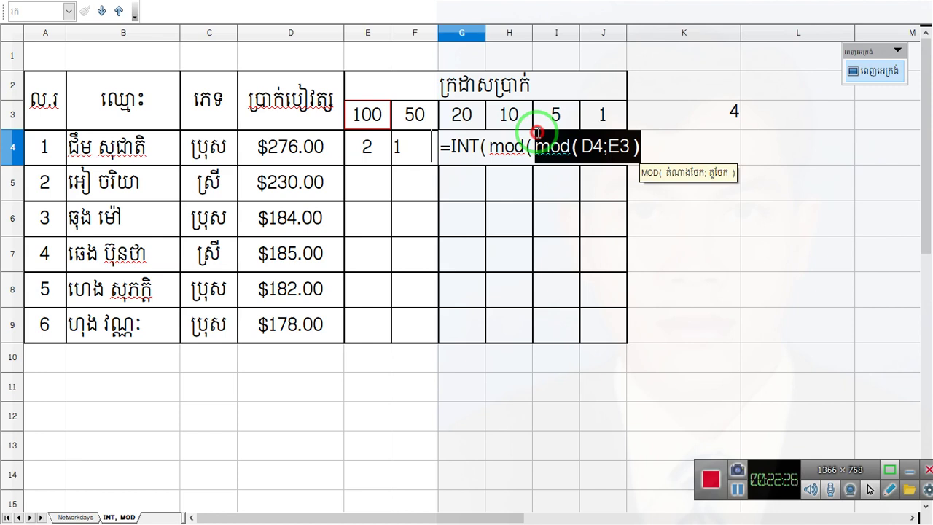
pyautogui.moveTo(536, 133); pyautogui.dragTo(636, 148)
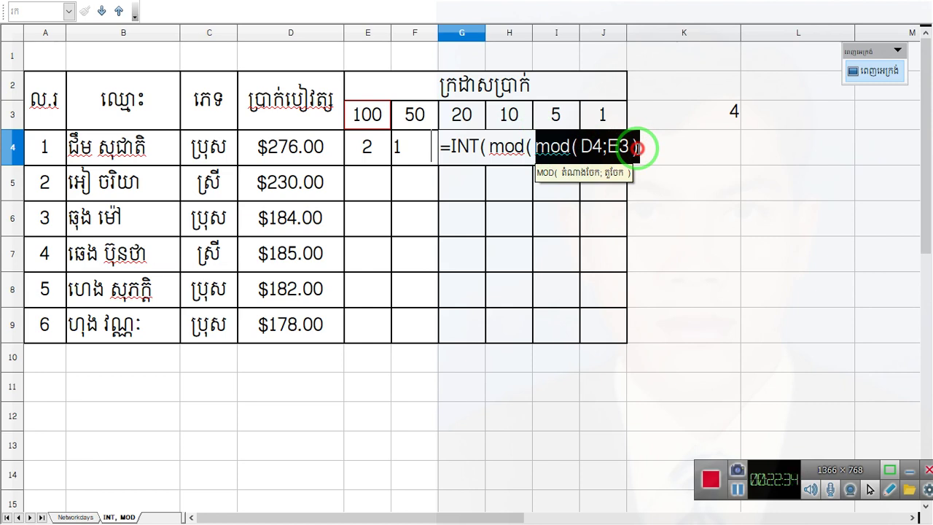
pyautogui.moveTo(638, 148); pyautogui.dragTo(534, 137)
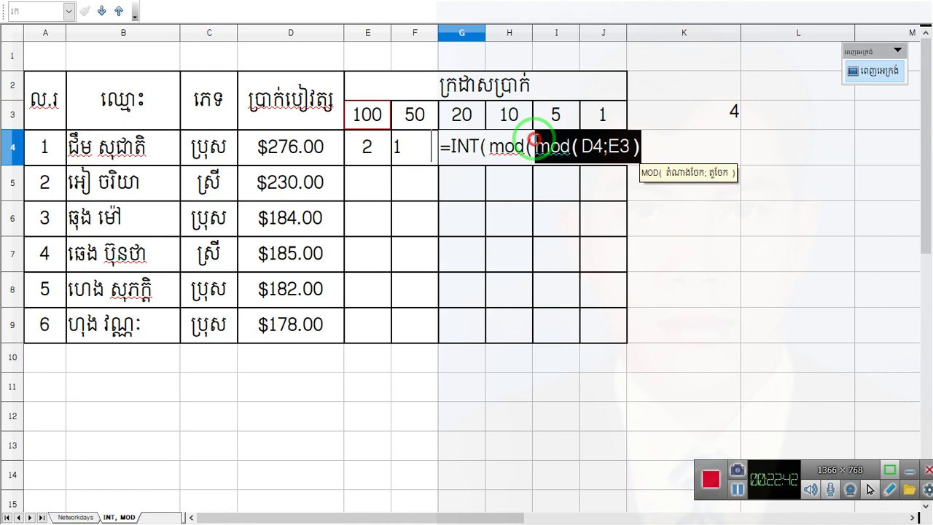
pyautogui.doubleClick(536, 138)
pyautogui.click(503, 145)
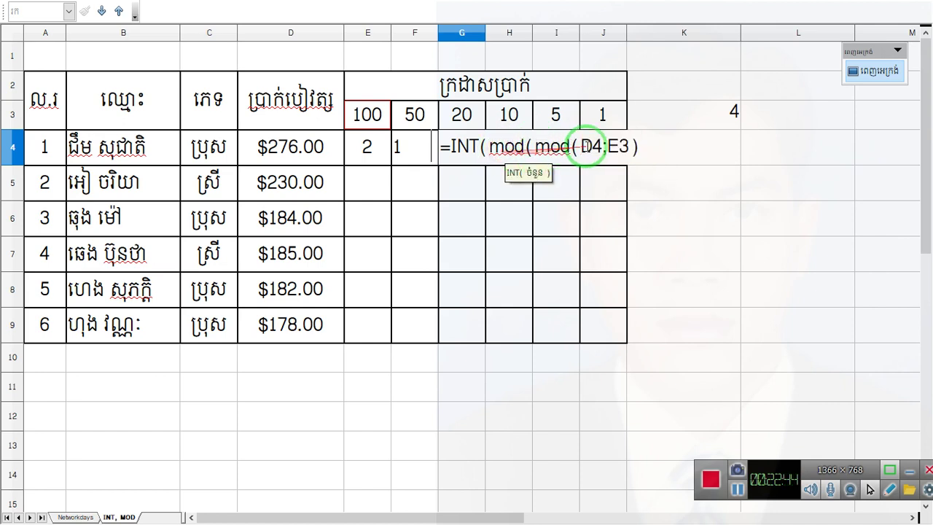
pyautogui.moveTo(533, 147); pyautogui.dragTo(634, 154)
pyautogui.click(649, 149)
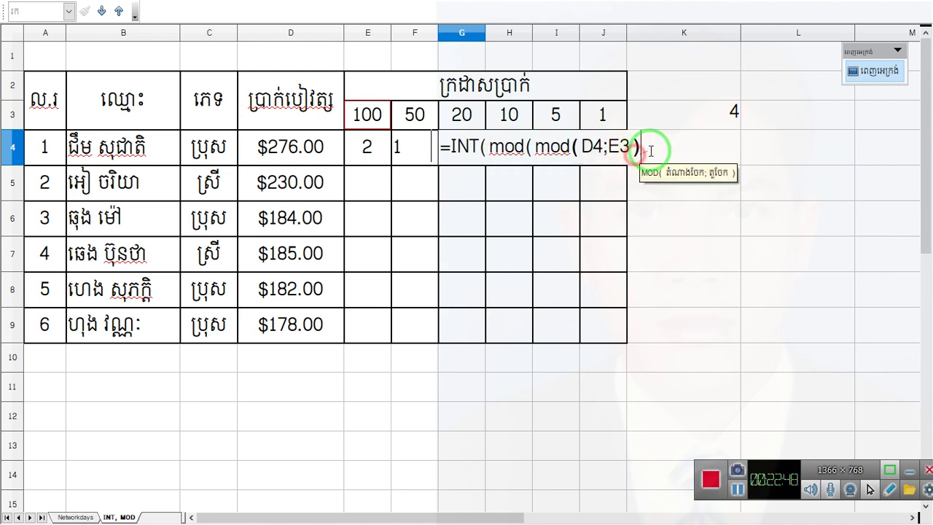
# Complete the G4 formula as =INT( mod( mod( D4;E3 );F3 )/G3 ) to count the first employee's 20 bills.
pyautogui.write(';')
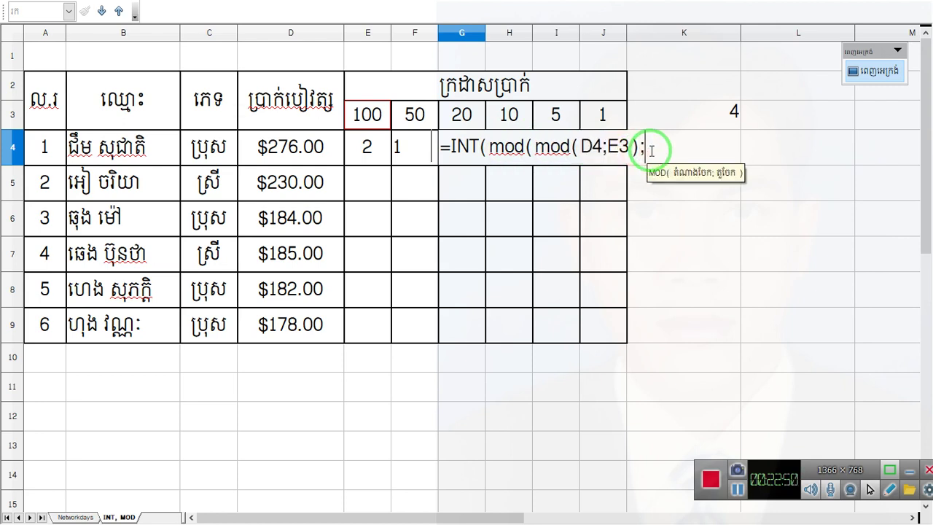
pyautogui.click(414, 114)
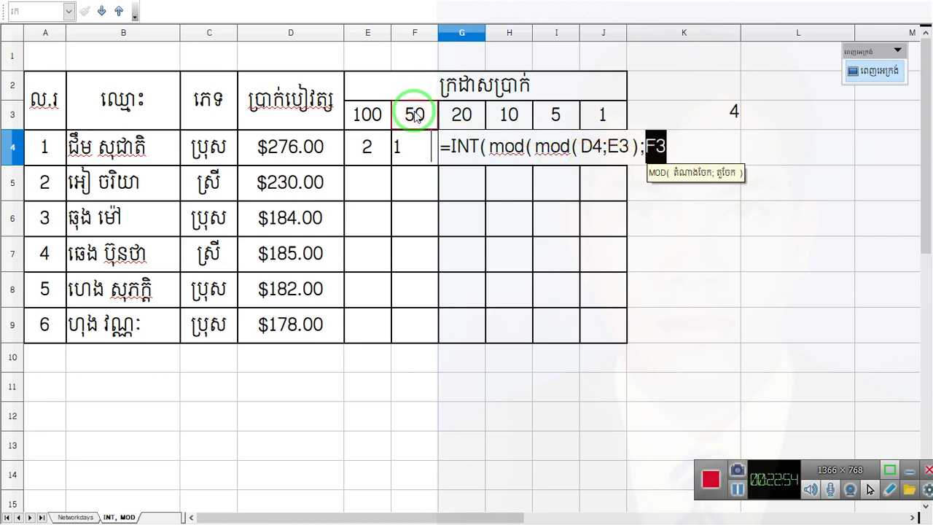
pyautogui.write(')')
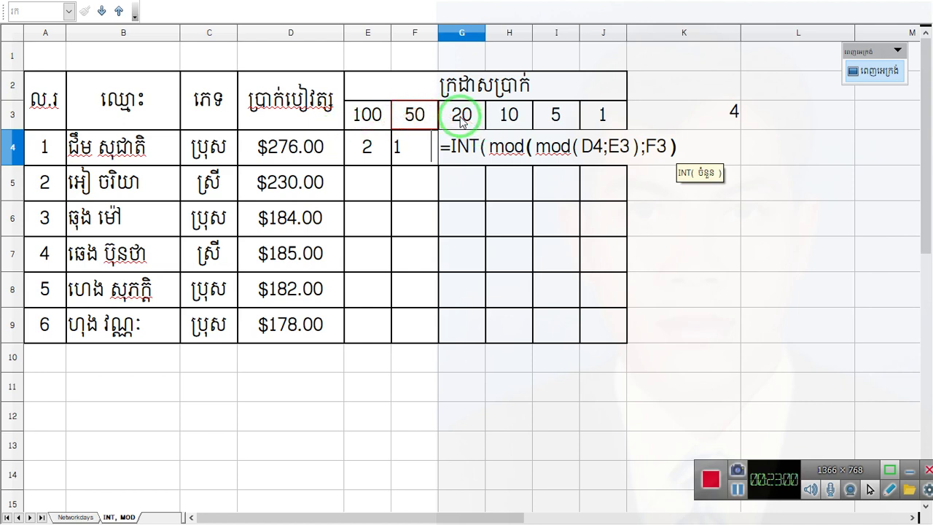
pyautogui.write('/')
pyautogui.click(460, 122)
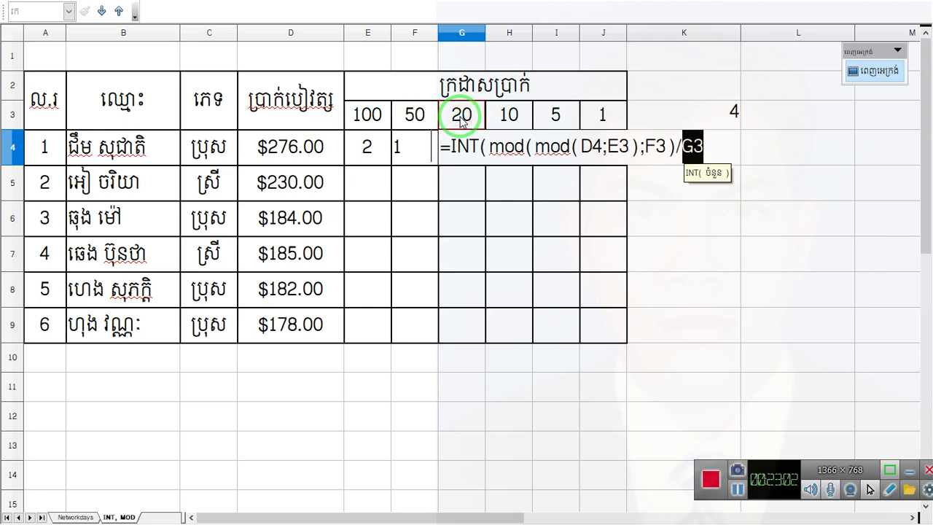
pyautogui.write(')')
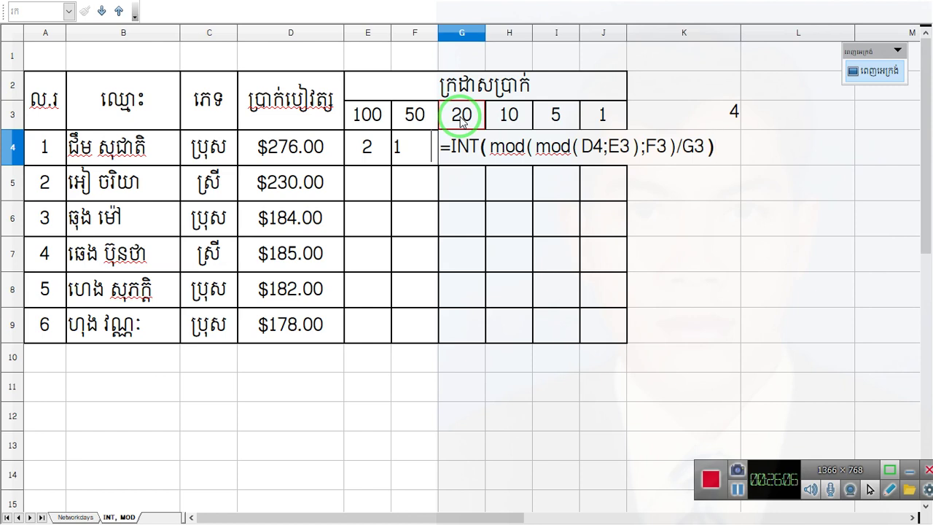
pyautogui.press('Return')
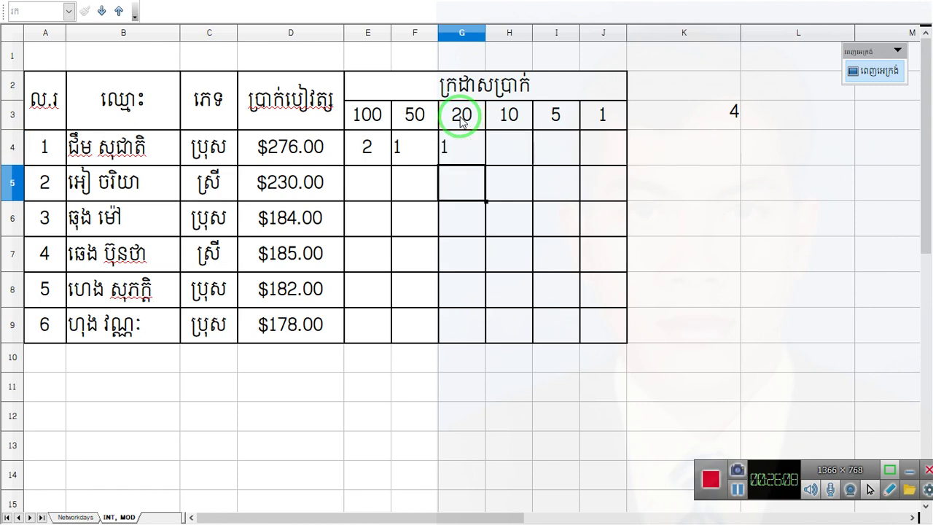
# Start the 10-bill formula in H4 with INT around three nested MOD functions, =INT( mod( mod( mod(.
pyautogui.click(508, 149)
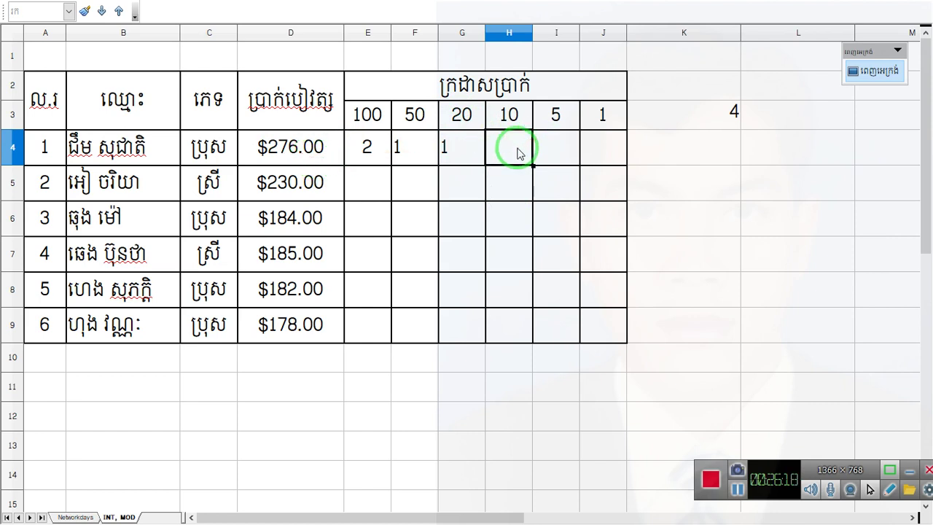
pyautogui.write('=')
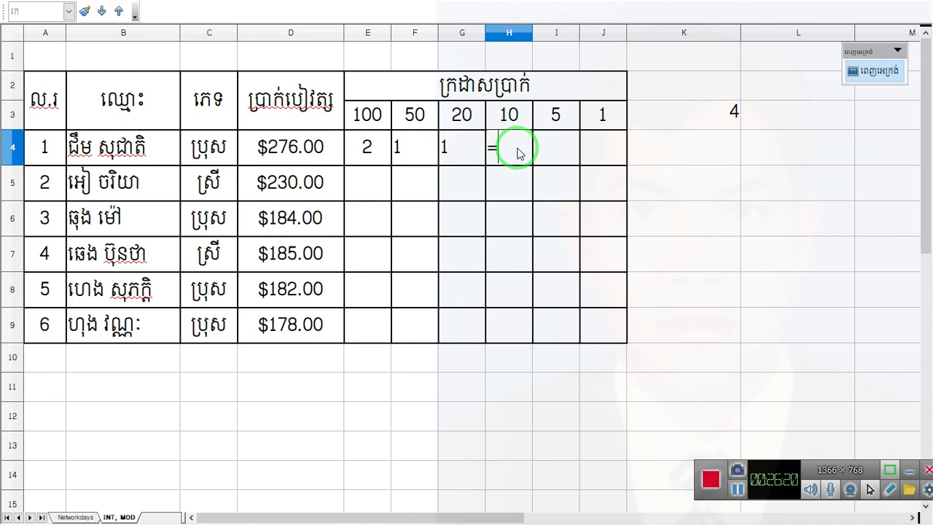
pyautogui.write('INT(')
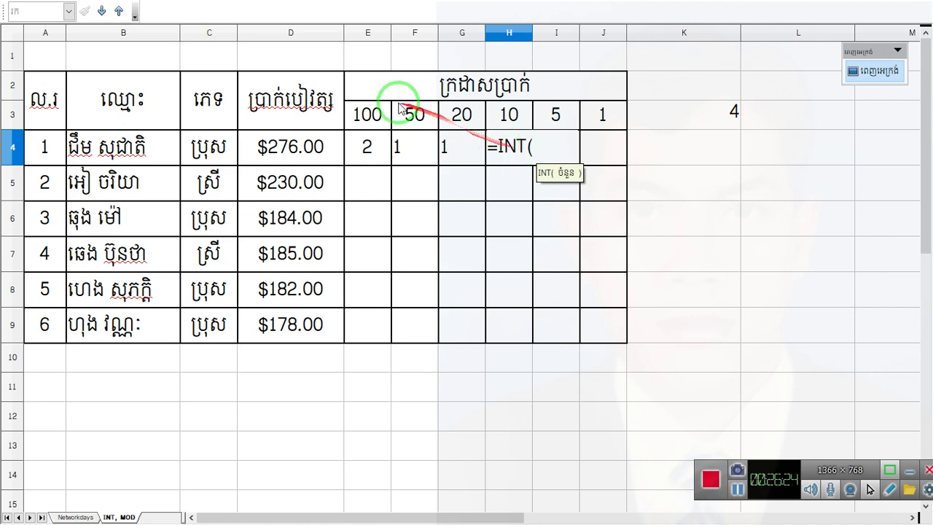
pyautogui.write(' mod')
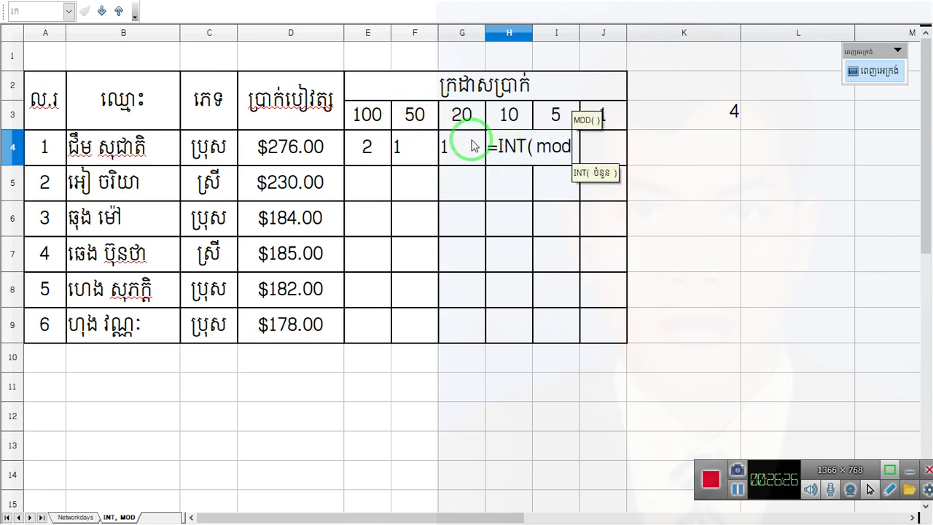
pyautogui.write('( mod( mod')
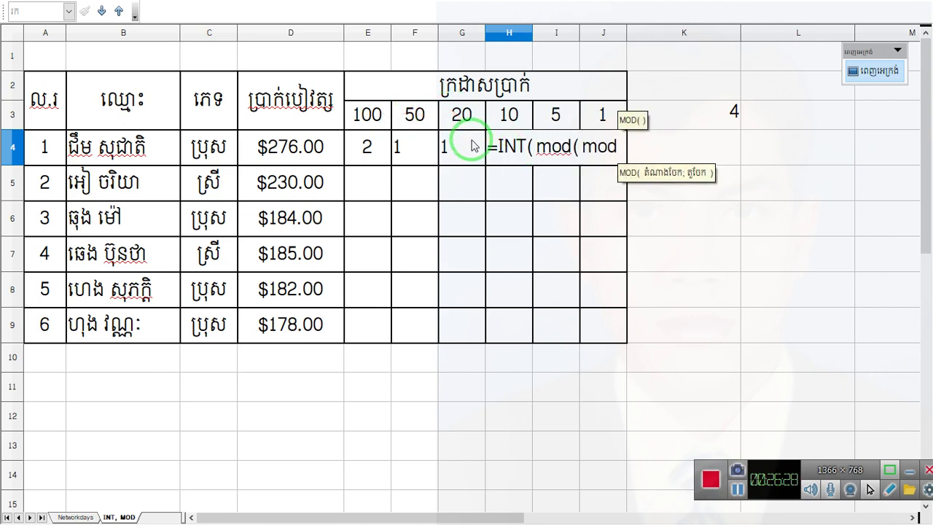
pyautogui.write('( mod(')
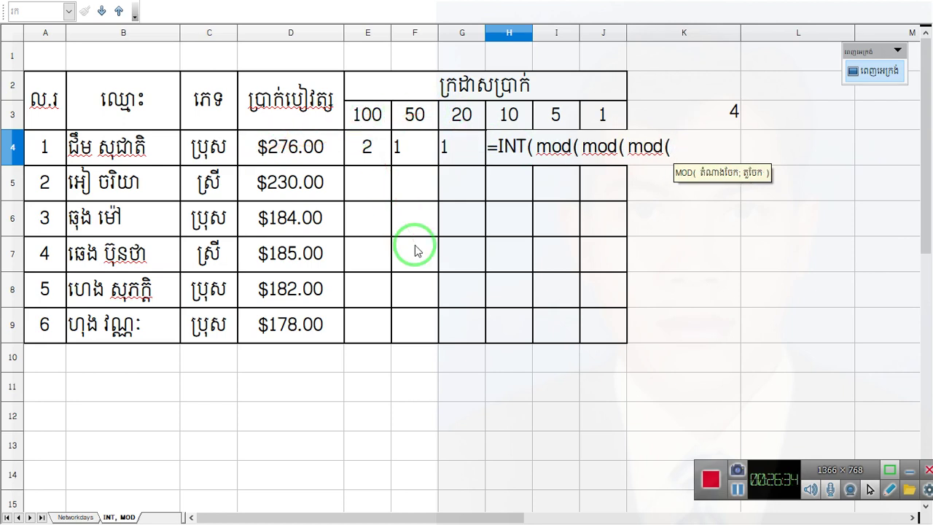
# Fill the two inner MOD functions of the H4 formula as mod( mod( D4;E3 );F3 ).
pyautogui.write('D')
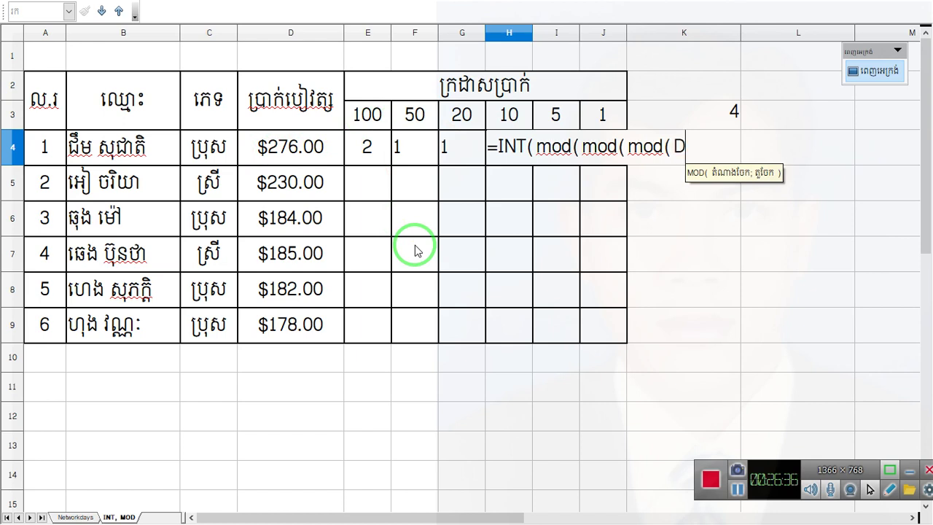
pyautogui.write('4;')
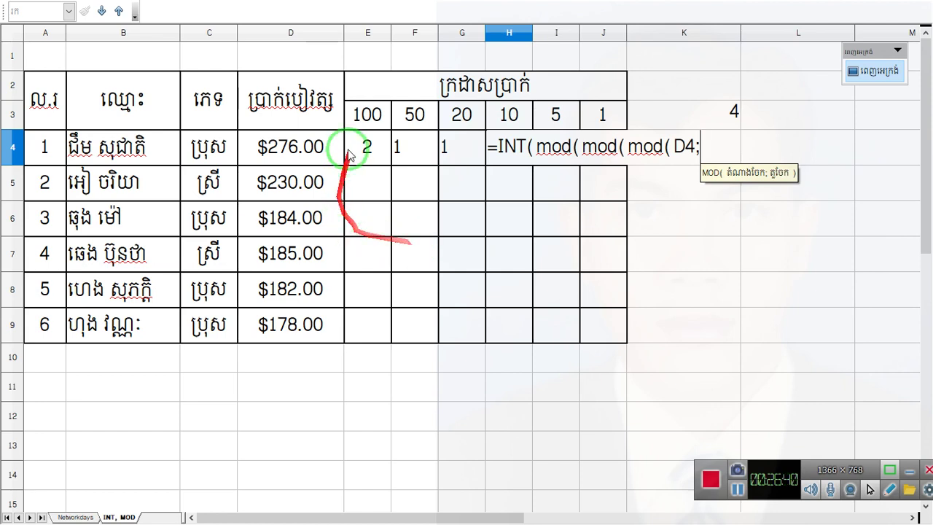
pyautogui.click(373, 120)
pyautogui.write(')')
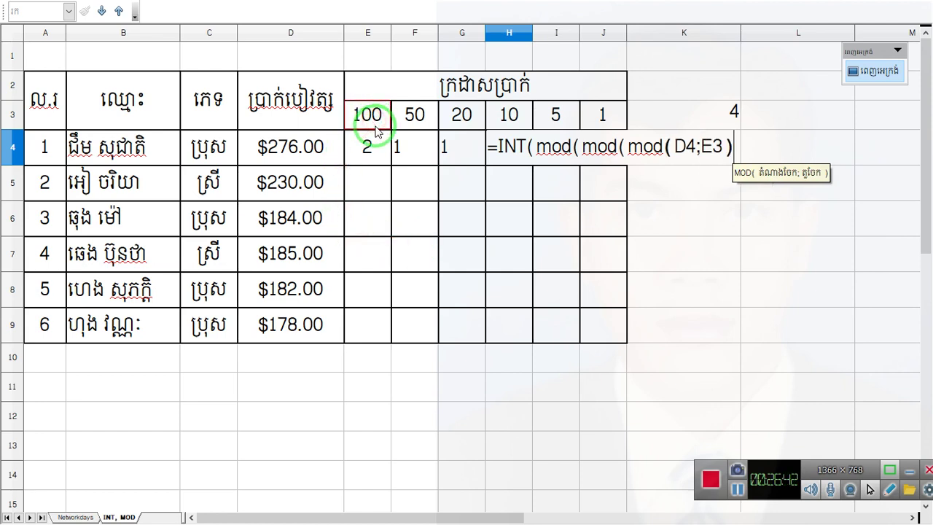
pyautogui.moveTo(628, 147); pyautogui.dragTo(735, 138)
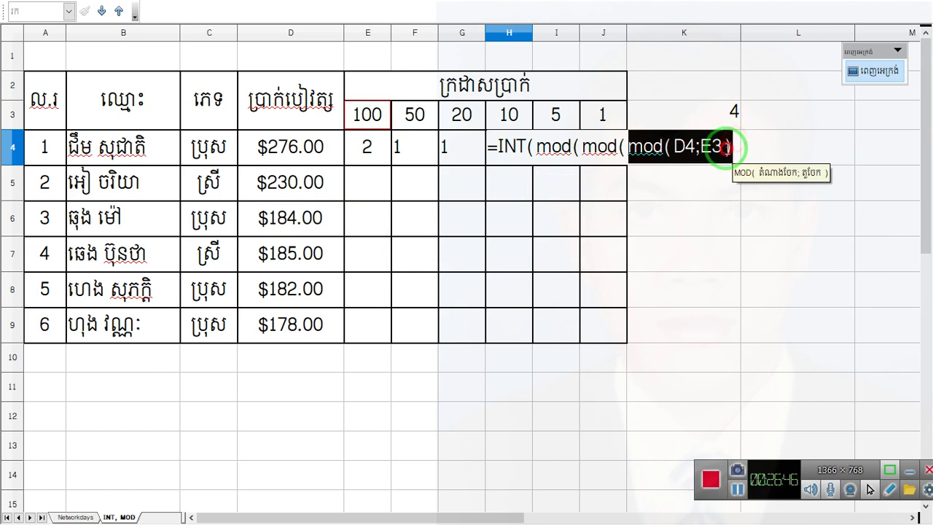
pyautogui.click(732, 146)
pyautogui.write(';')
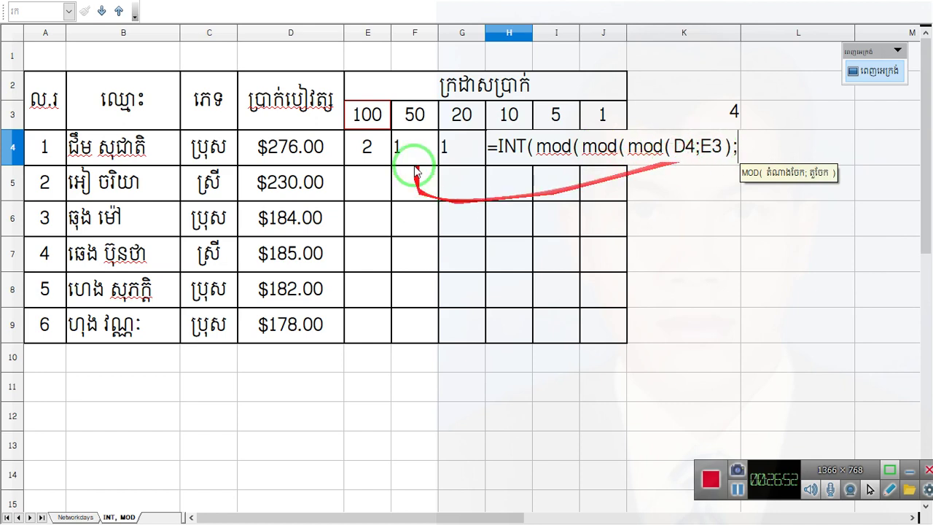
pyautogui.click(413, 126)
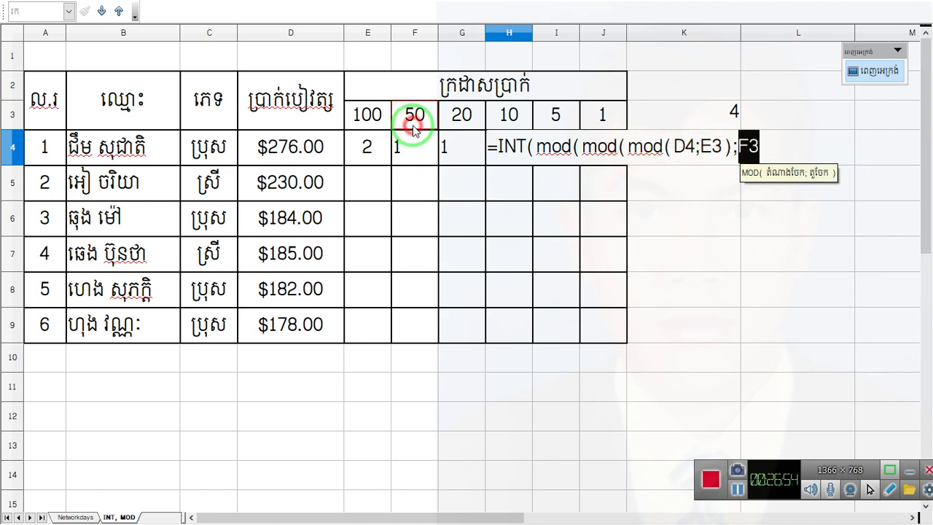
pyautogui.write(')')
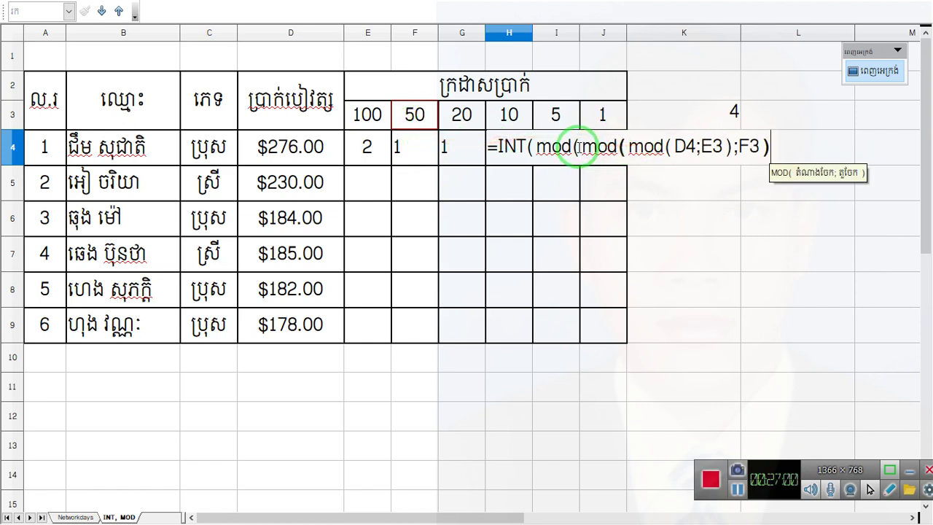
# Complete the H4 formula as =INT( mod( mod( mod( D4;E3 );F3 );G3 )/H3 ) to count the first employee's 10 bills.
pyautogui.click(792, 143)
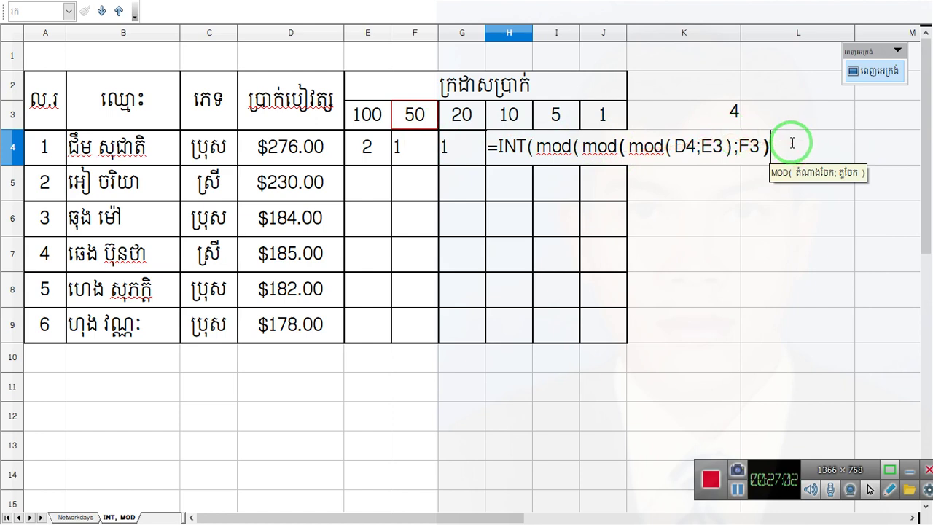
pyautogui.write(';')
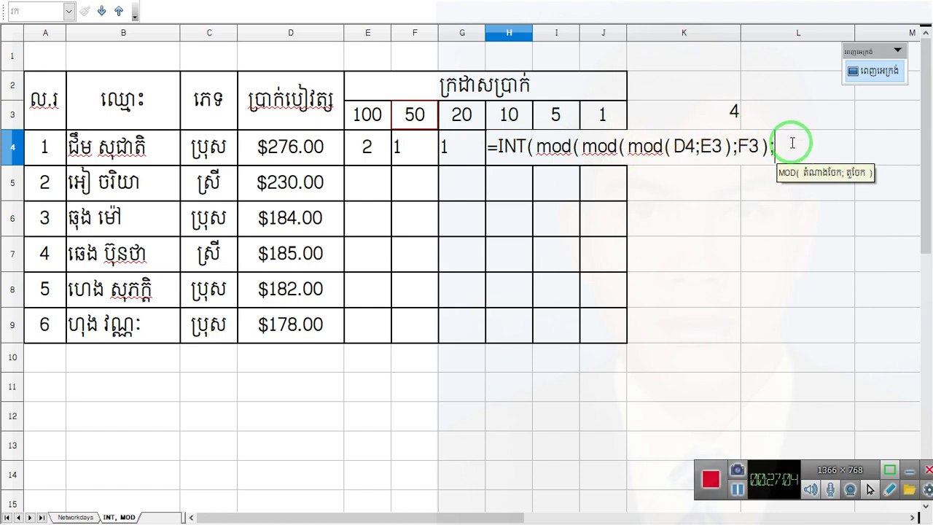
pyautogui.click(461, 117)
pyautogui.write(')')
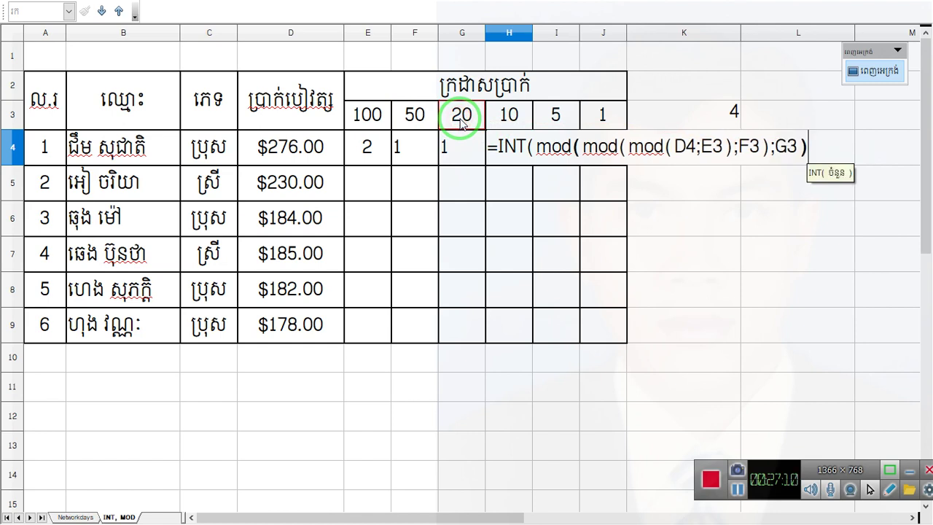
pyautogui.write('/')
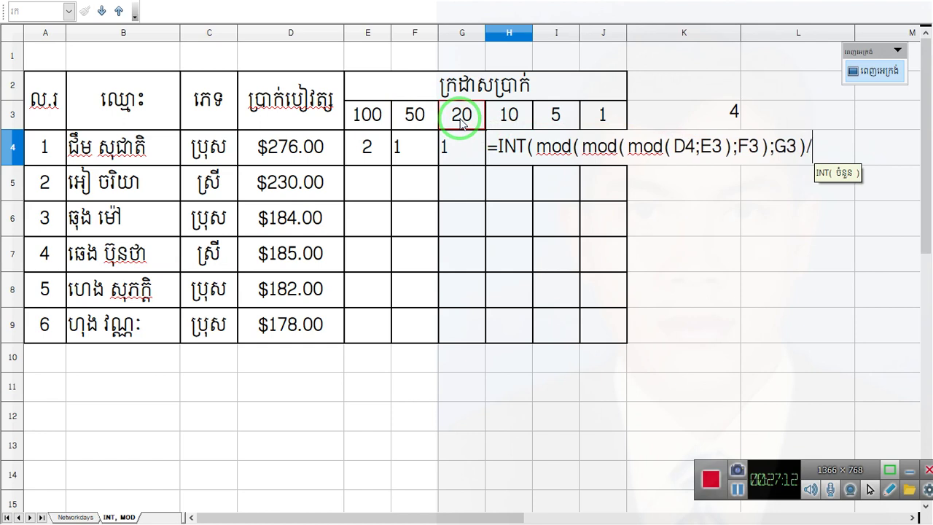
pyautogui.click(506, 116)
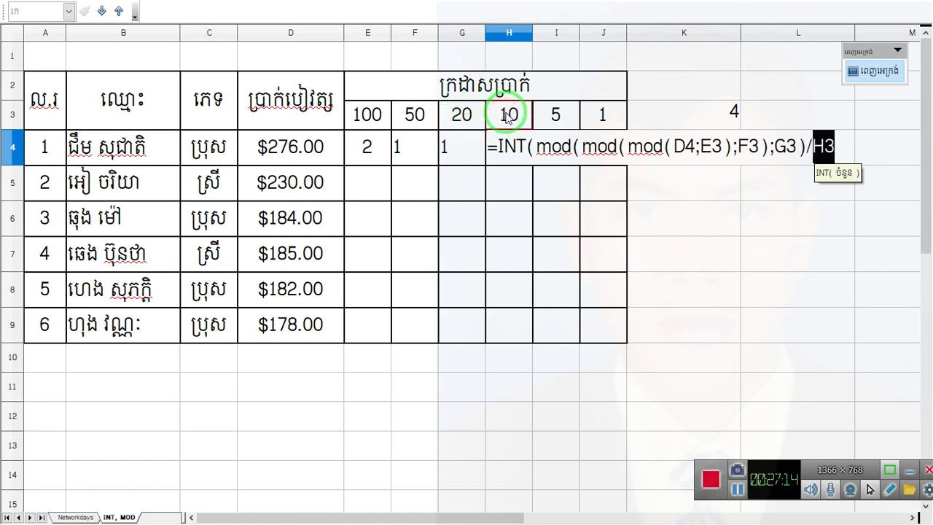
pyautogui.write(')')
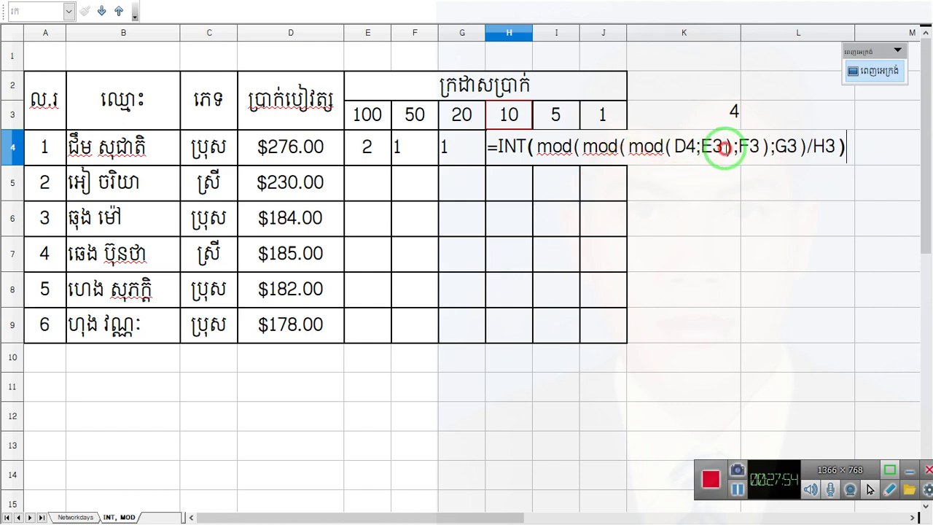
pyautogui.click(719, 145)
pyautogui.doubleClick(666, 147)
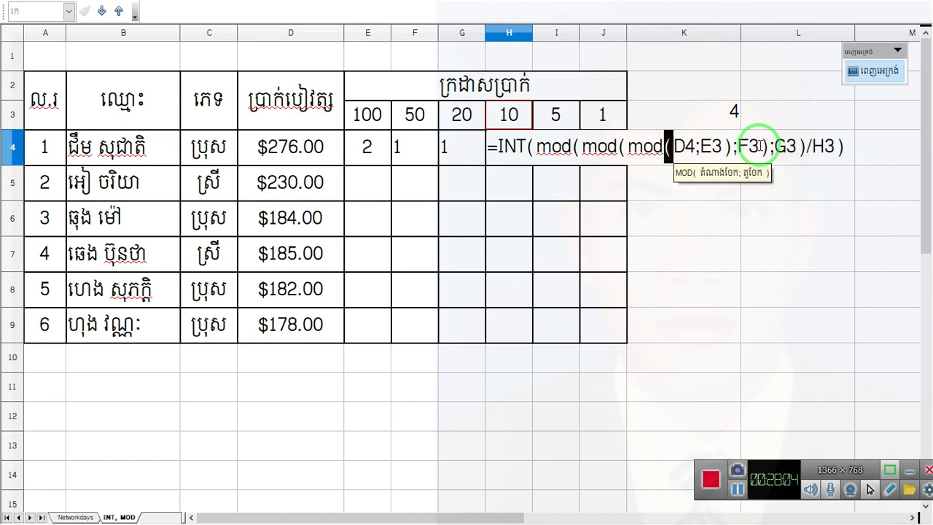
pyautogui.press('Return')
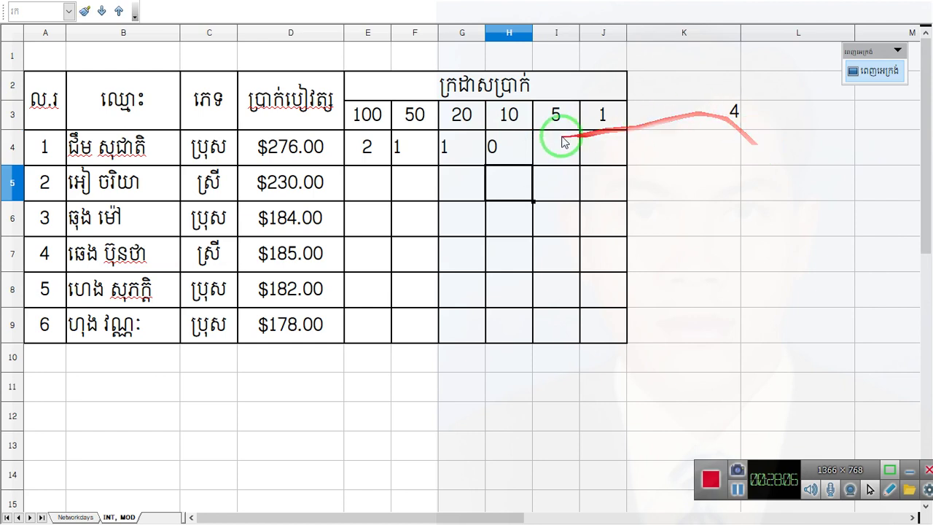
# Start the 5-bill formula in I4 with INT around four nested MOD functions, =INT( mod( mod( mod( mod(.
pyautogui.click(561, 138)
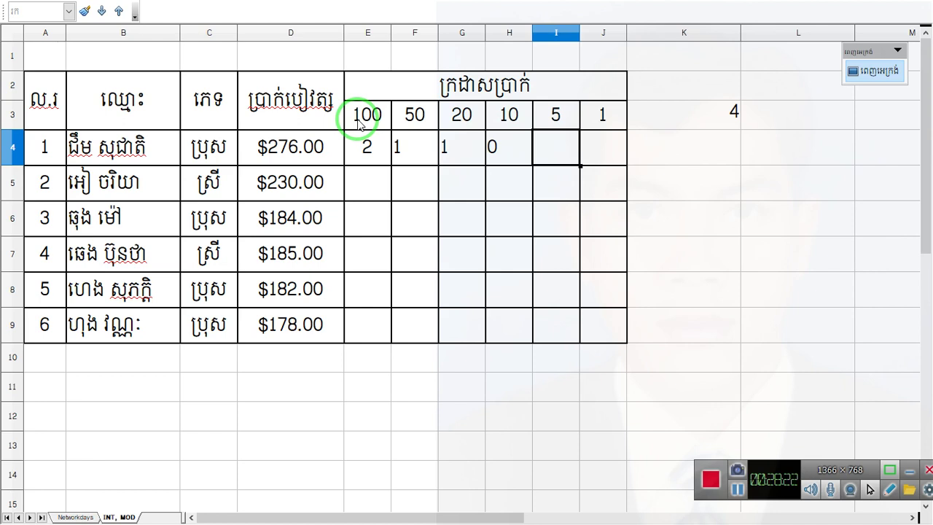
pyautogui.write('=')
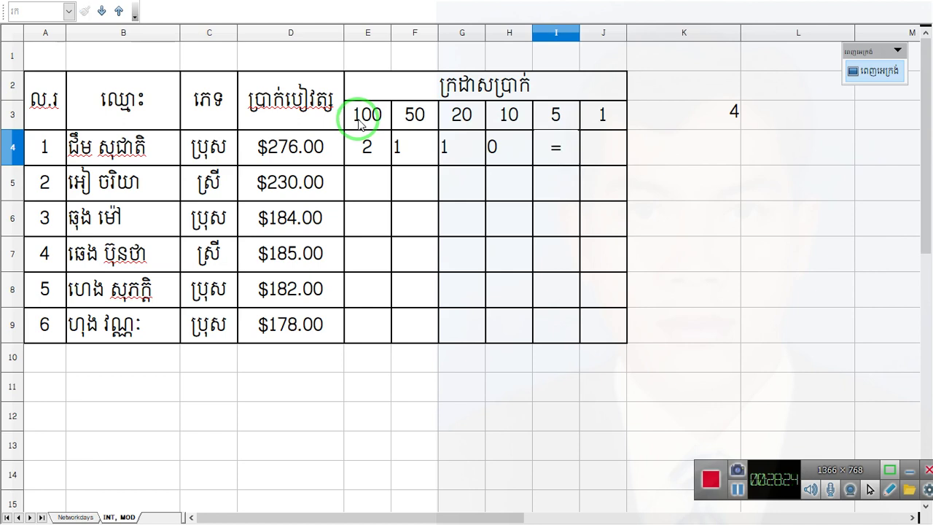
pyautogui.write('INT')
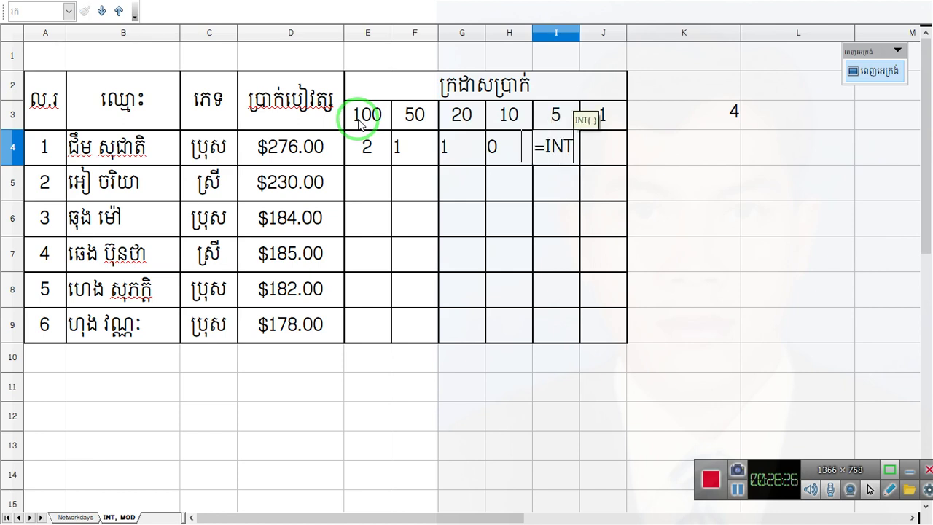
pyautogui.write('( mod')
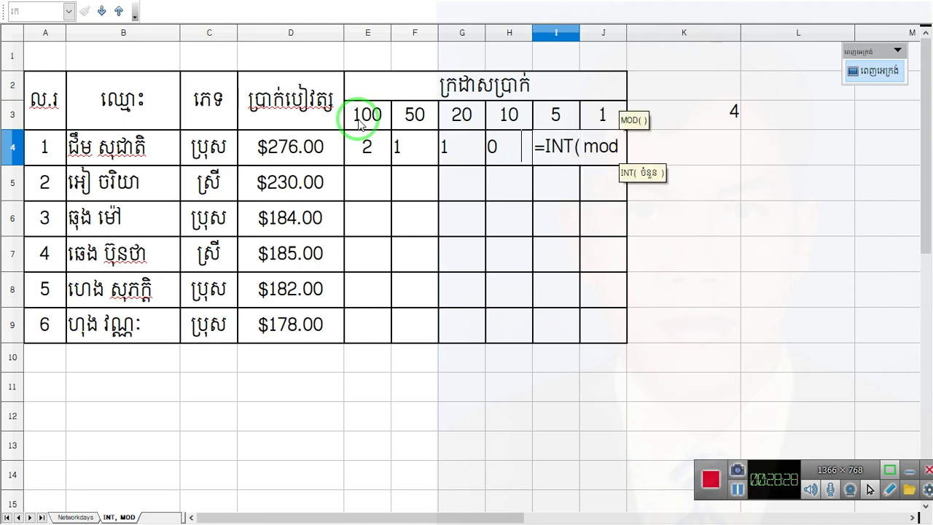
pyautogui.write('( mod( mod( m')
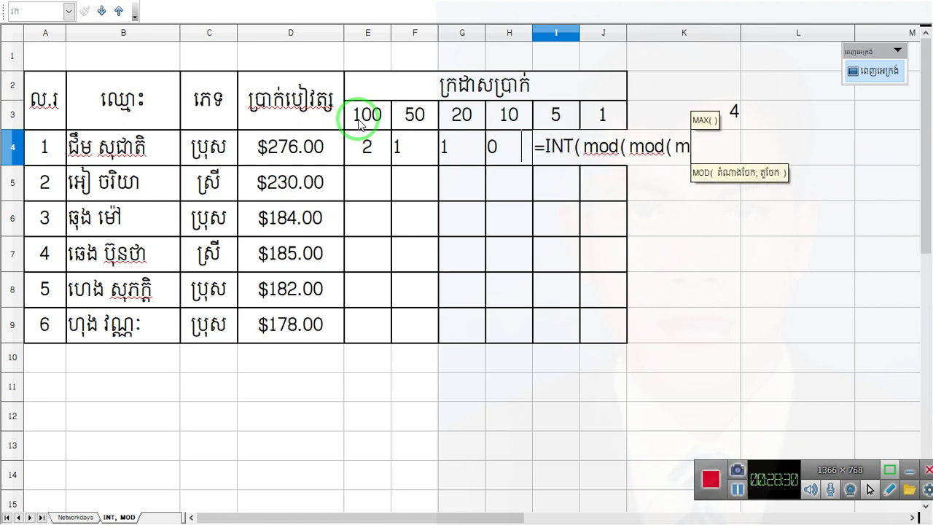
pyautogui.write('od( mod')
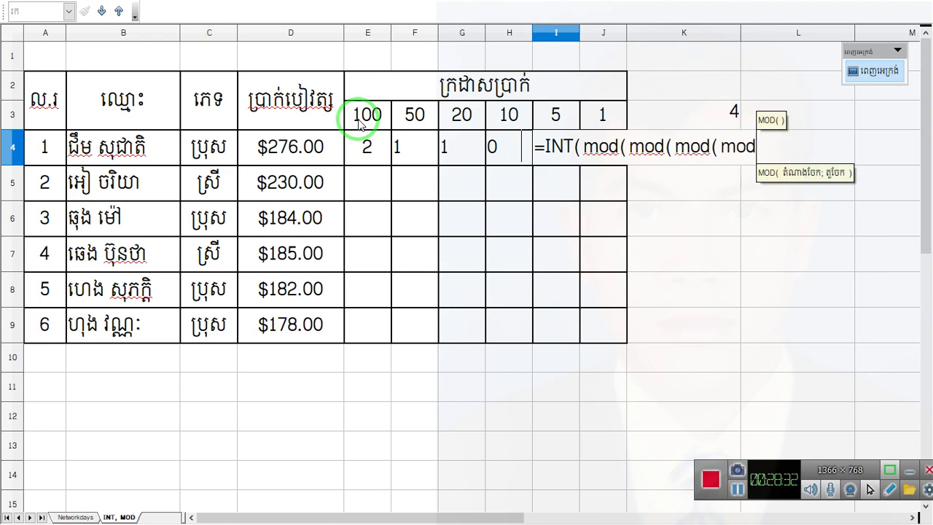
pyautogui.write('(')
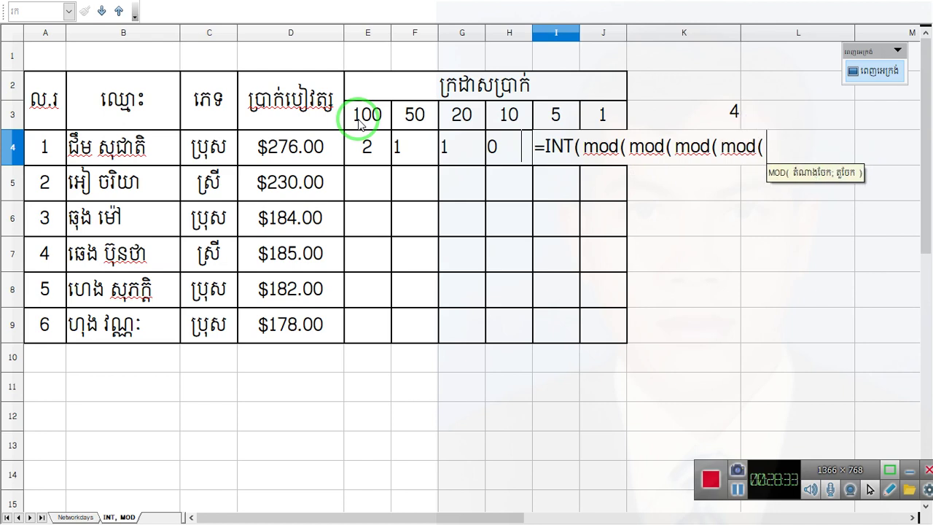
# Fill the three inner MOD functions of the I4 formula with D4;E3 );F3 );G3 ); as their arguments.
pyautogui.click(309, 148)
pyautogui.write(';')
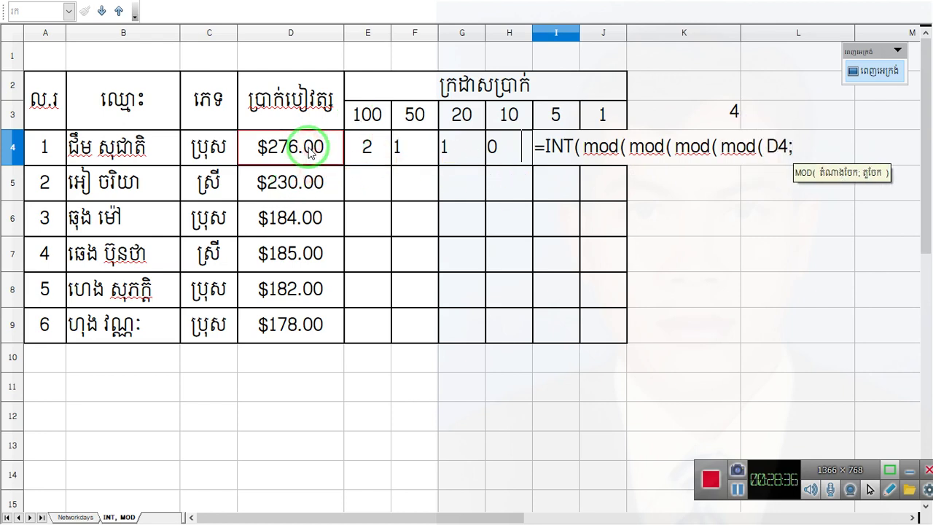
pyautogui.click(357, 117)
pyautogui.write(')')
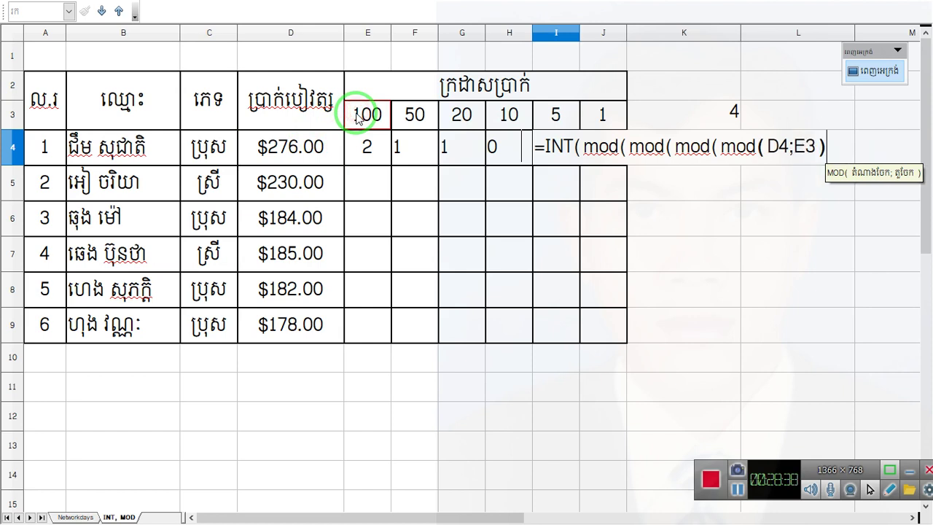
pyautogui.write(';')
pyautogui.click(414, 117)
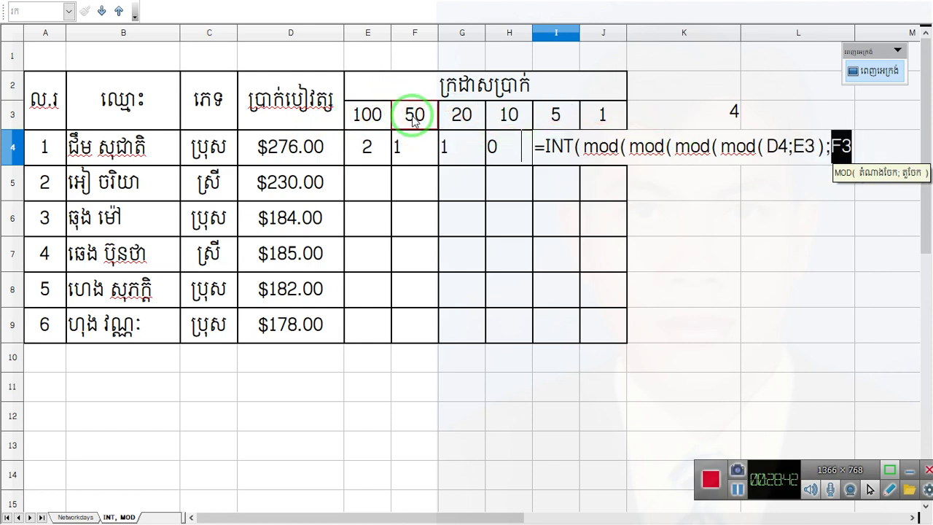
pyautogui.write(');')
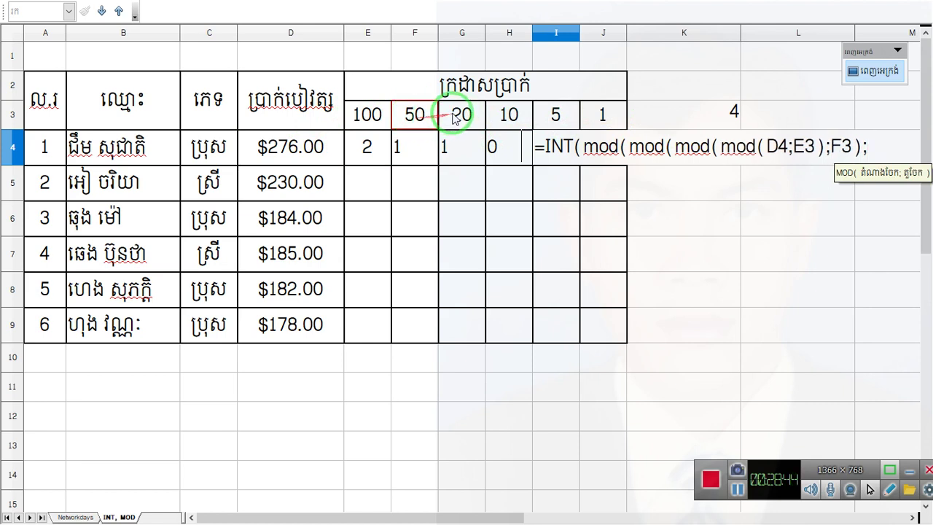
pyautogui.click(454, 117)
pyautogui.write(');')
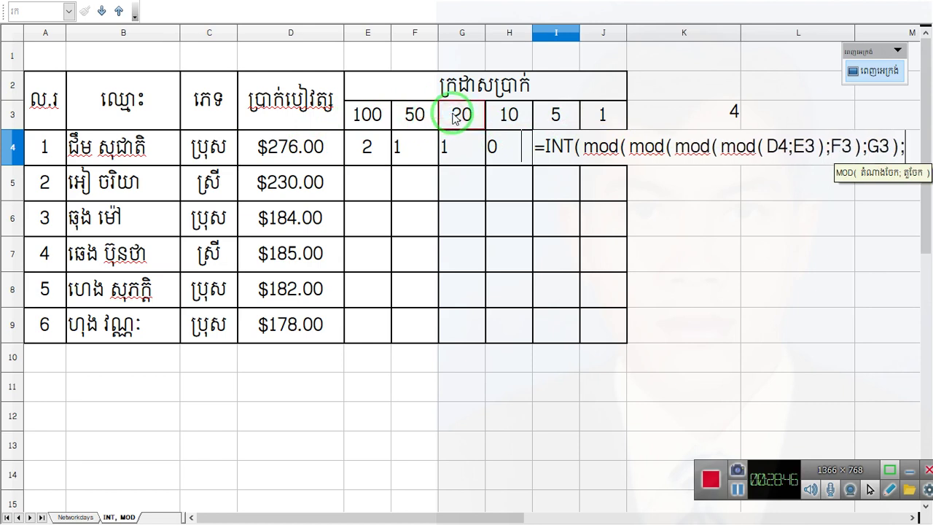
# Finish the I4 formula with H3/I3 ) after the G3 remainder and enter it.
pyautogui.click(508, 115)
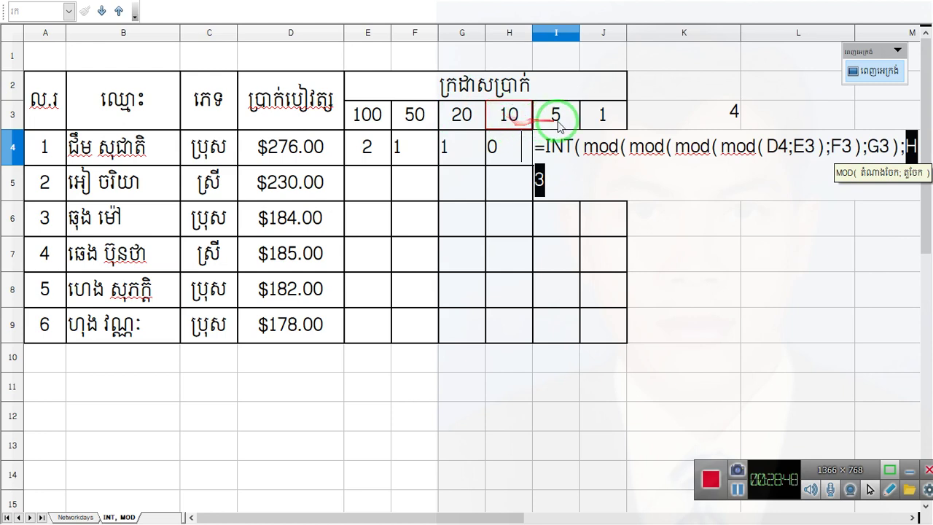
pyautogui.write('/')
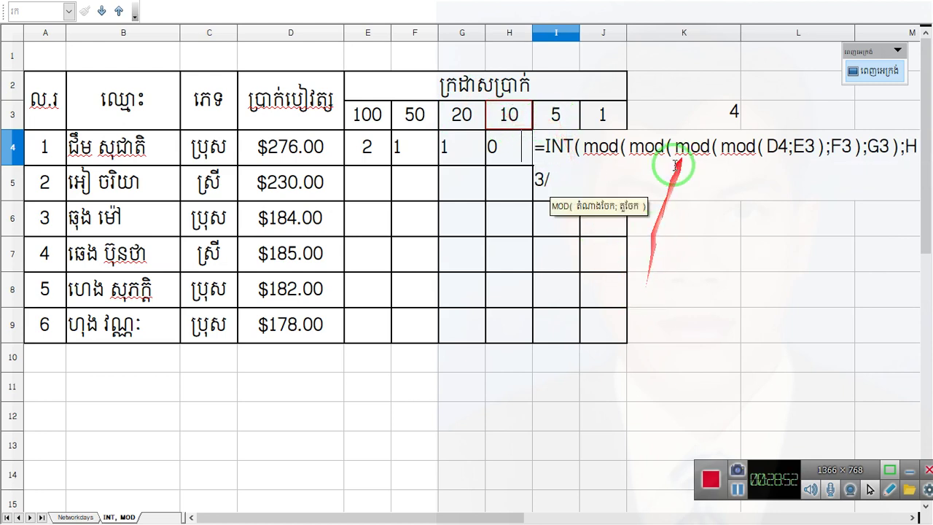
pyautogui.click(575, 115)
pyautogui.write(')')
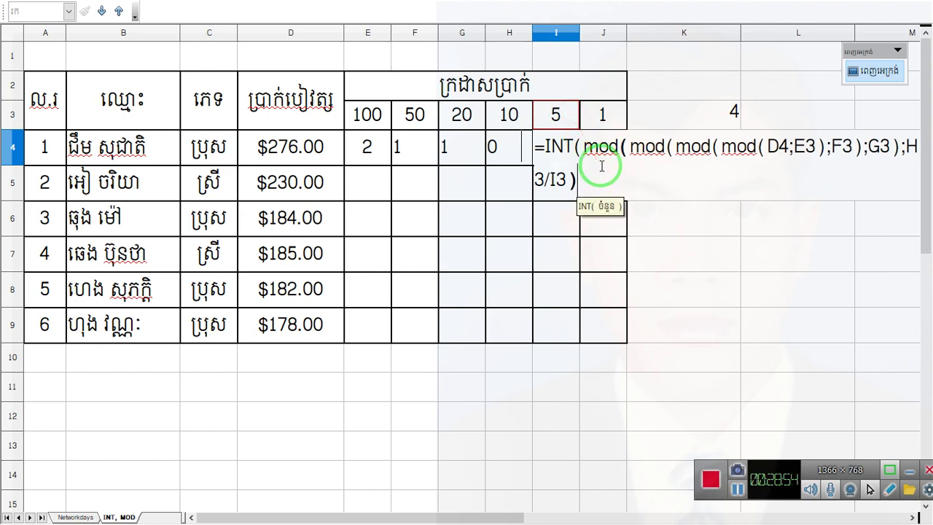
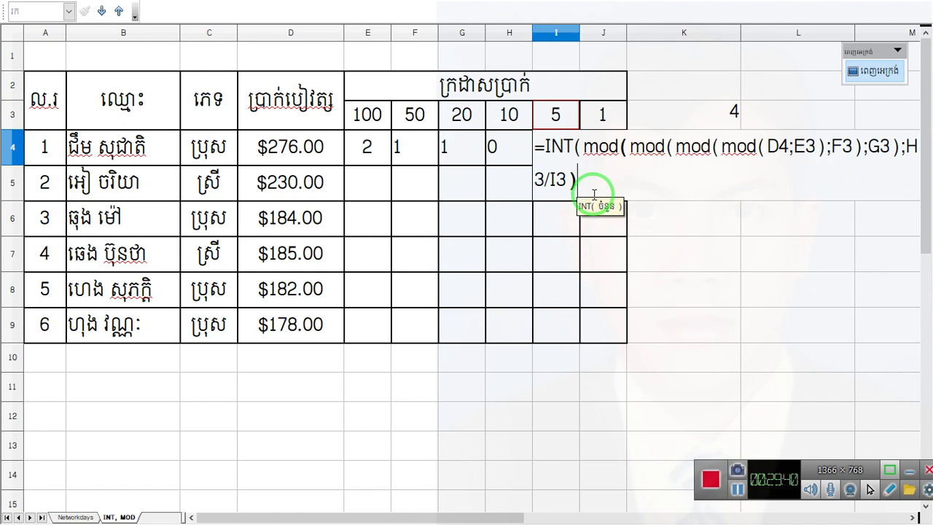
pyautogui.press('Return')
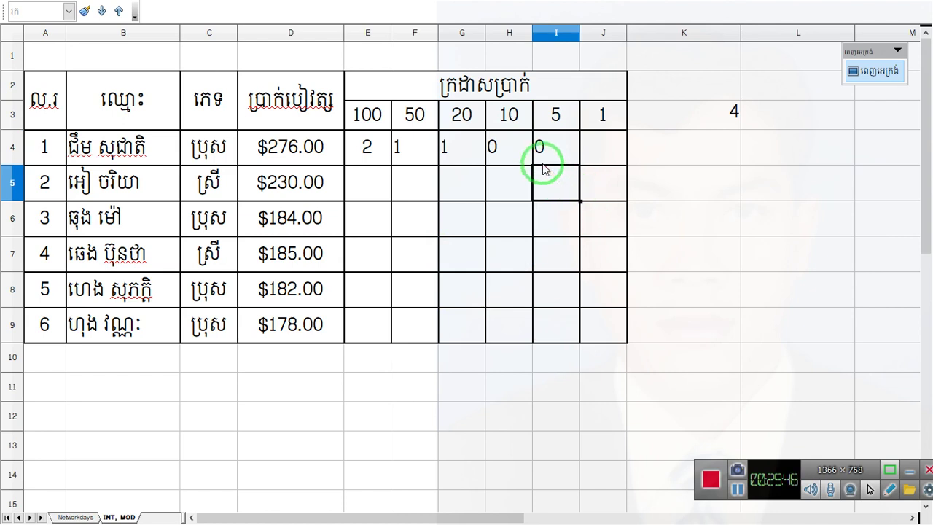
# Correct the I4 formula's parentheses so it reads =INT( MOD( MOD( MOD( MOD( D4;E3 );F3 );G3 );H3 )/I3 ).
pyautogui.doubleClick(548, 149)
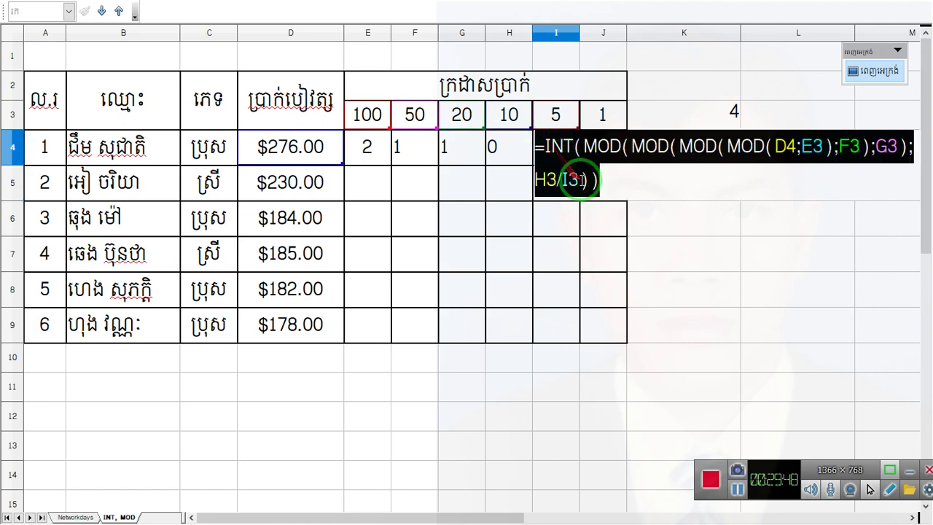
pyautogui.click(589, 180)
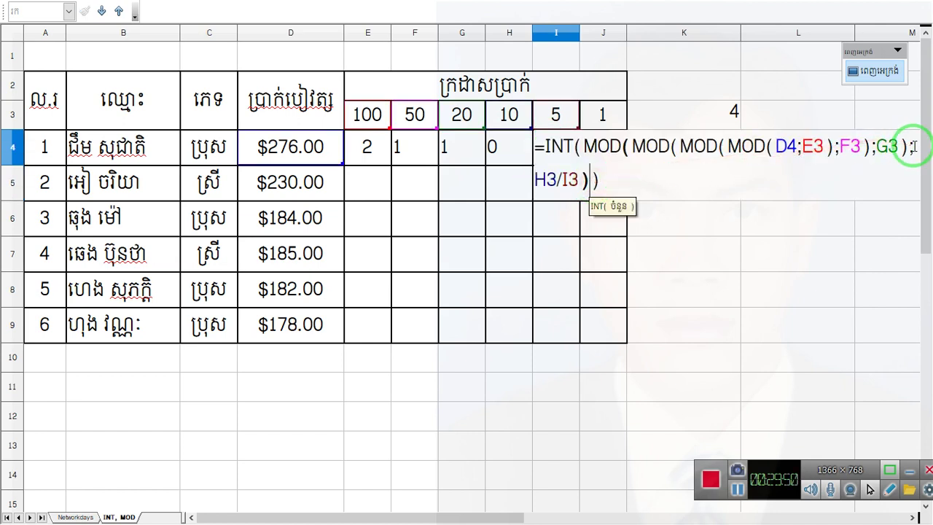
pyautogui.click(828, 146)
pyautogui.click(911, 147)
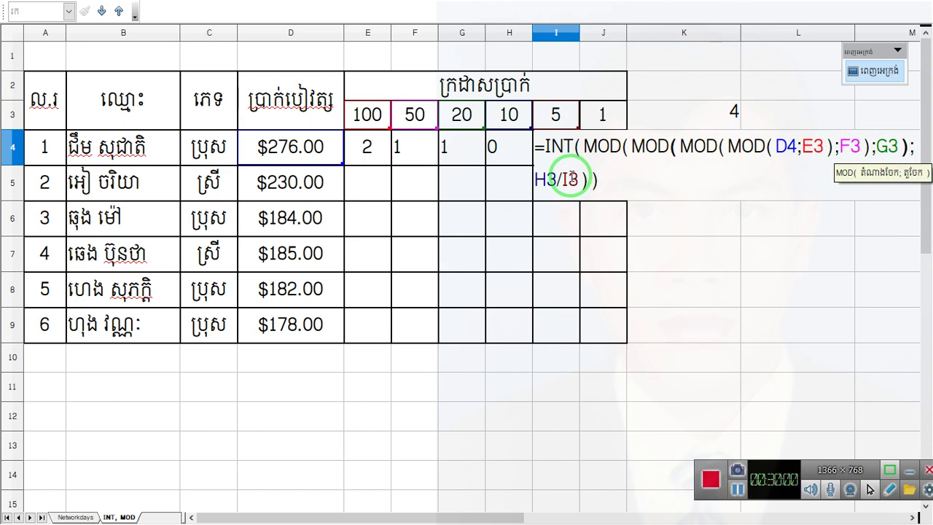
pyautogui.click(557, 179)
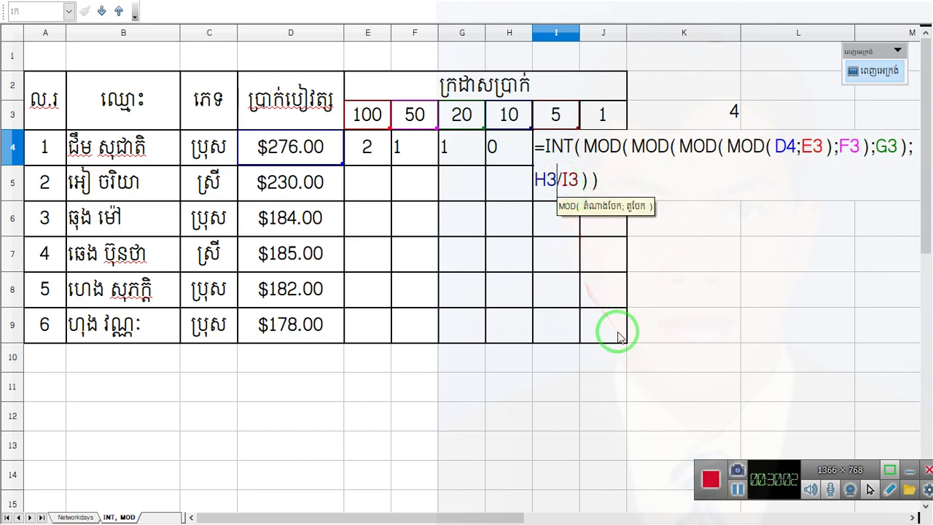
pyautogui.write(')')
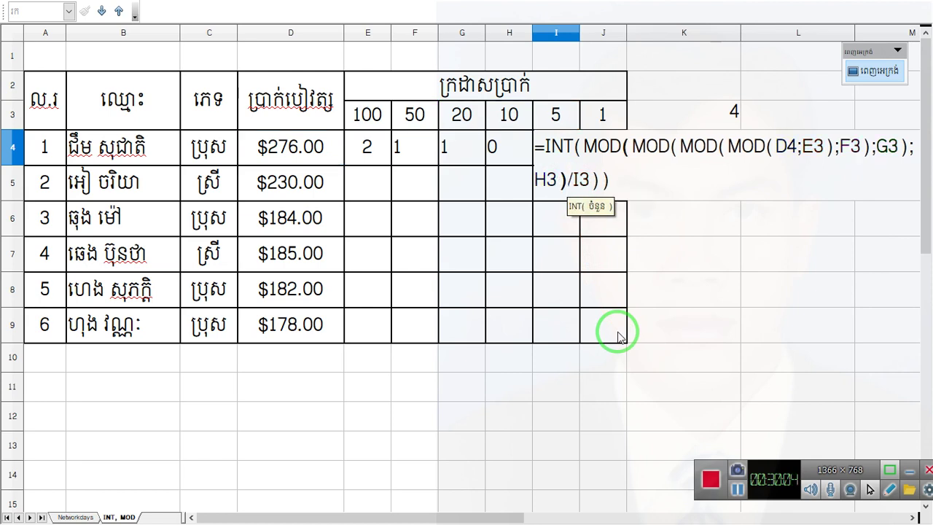
pyautogui.click(631, 184)
pyautogui.press('BackSpace')
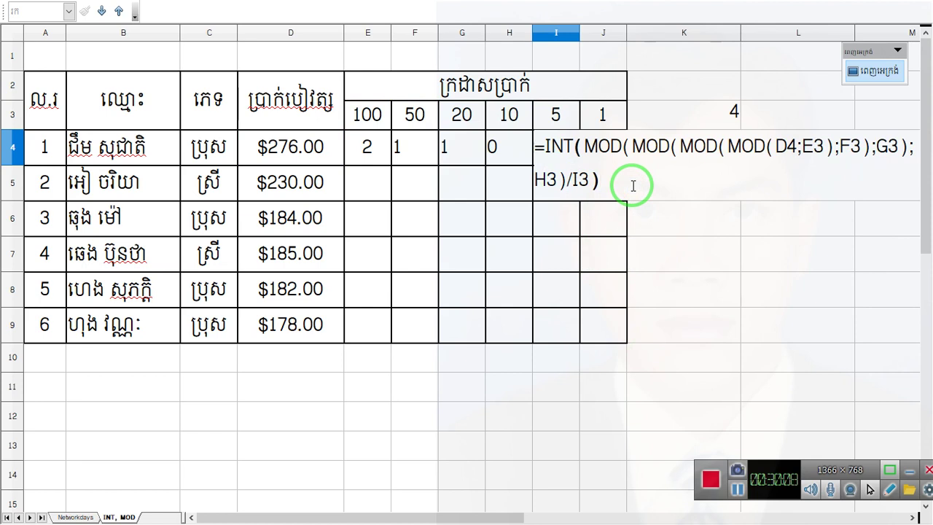
pyautogui.press('Return')
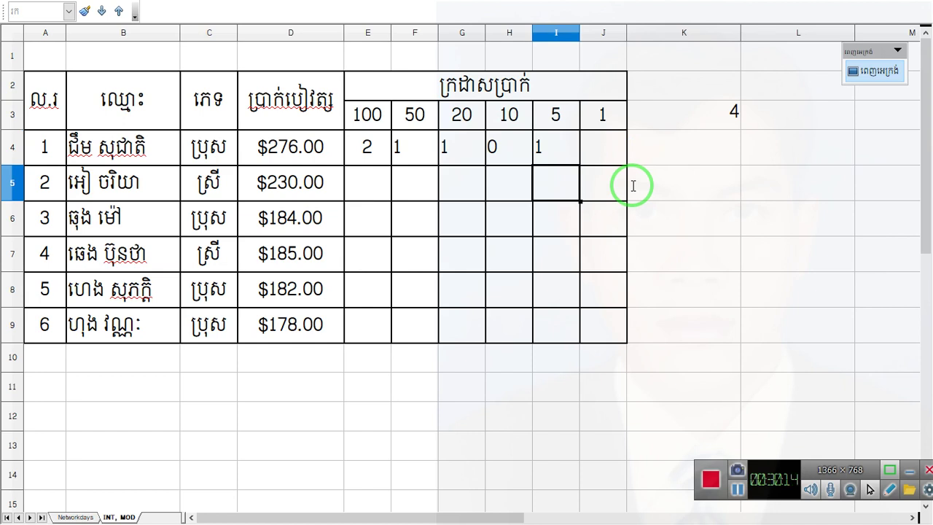
# Start the 1-bill formula in J4 with INT around five nested MOD functions, =INT( mod( mod( mod( mod( mod(.
pyautogui.click(614, 159)
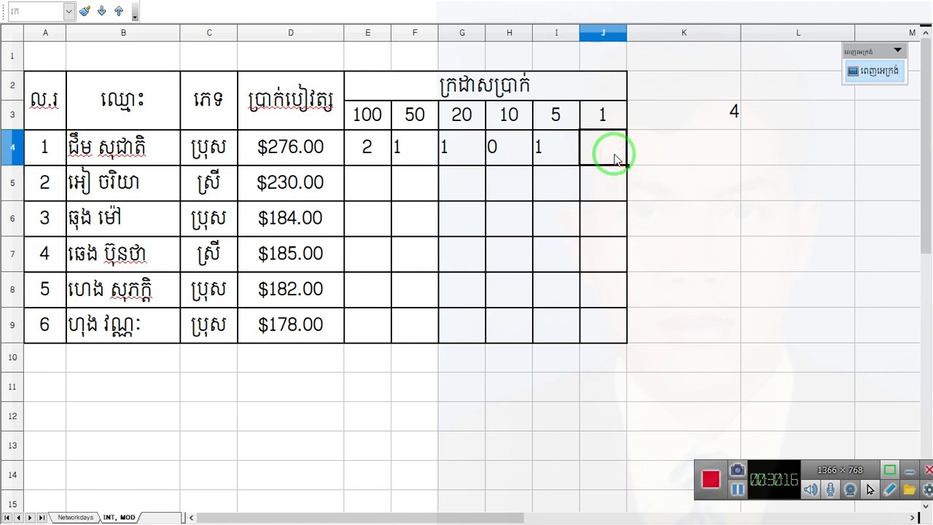
pyautogui.write('=')
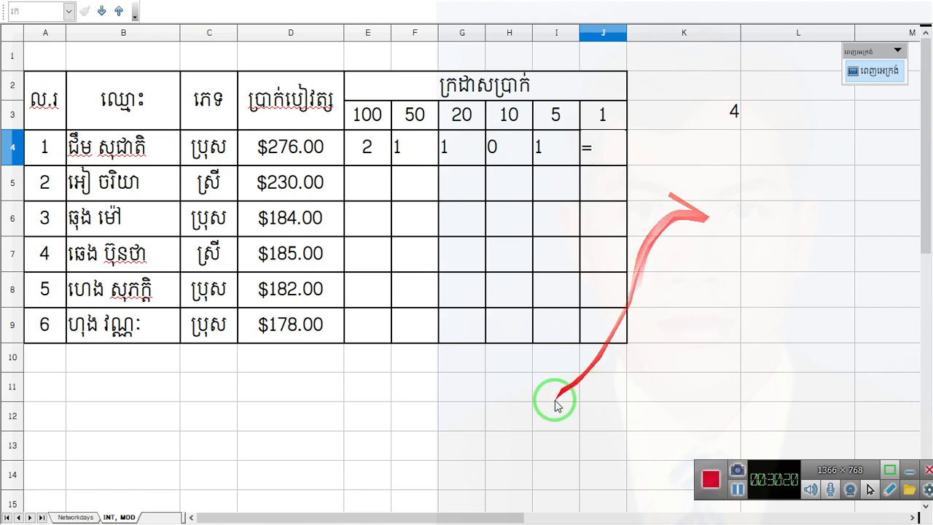
pyautogui.moveTo(400, 518); pyautogui.dragTo(443, 517)
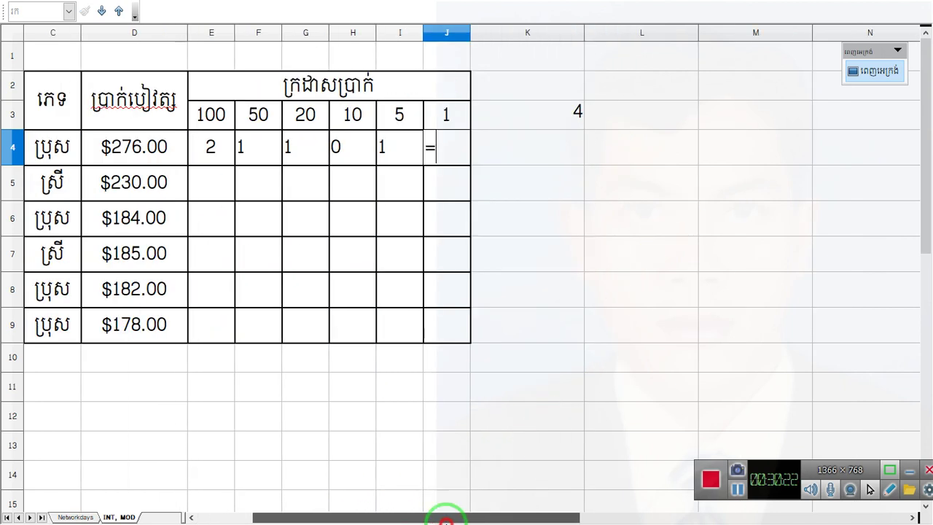
pyautogui.write('IN')
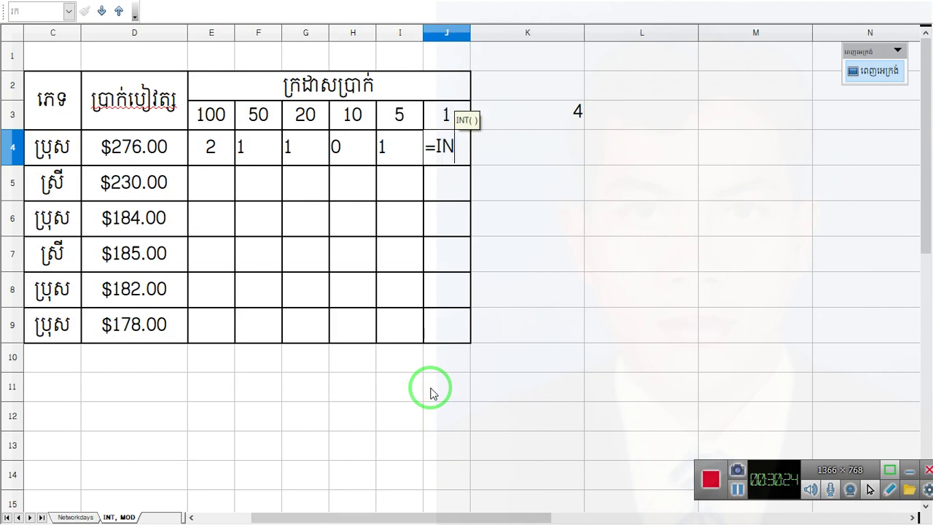
pyautogui.write('T( mod(')
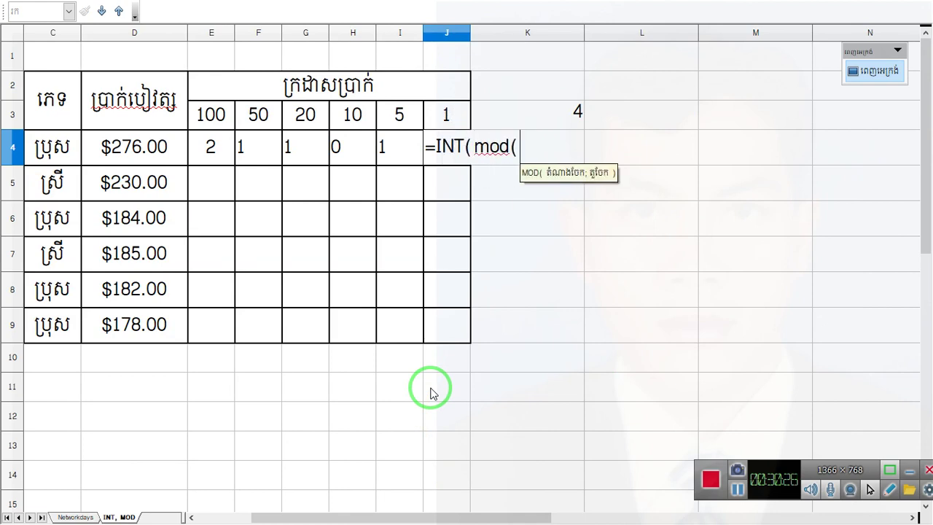
pyautogui.write(' mod( mod( mod( m')
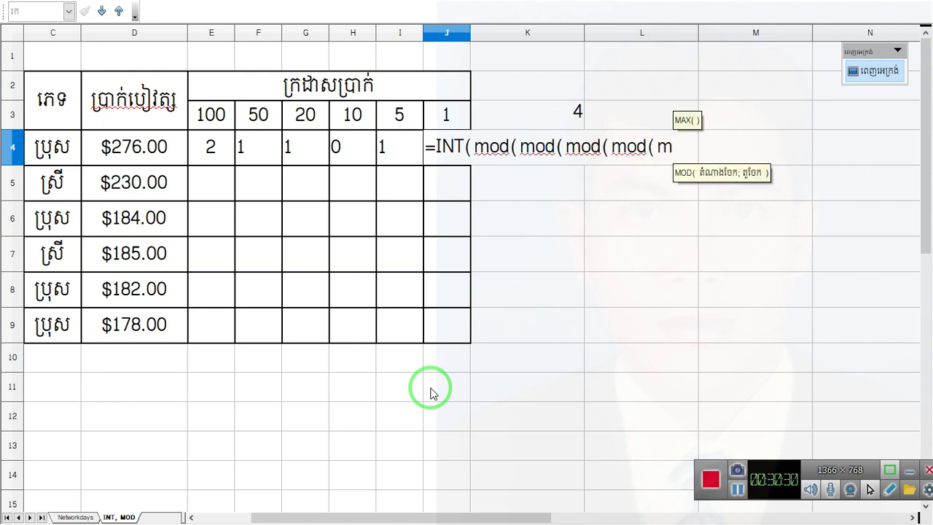
pyautogui.write('od(')
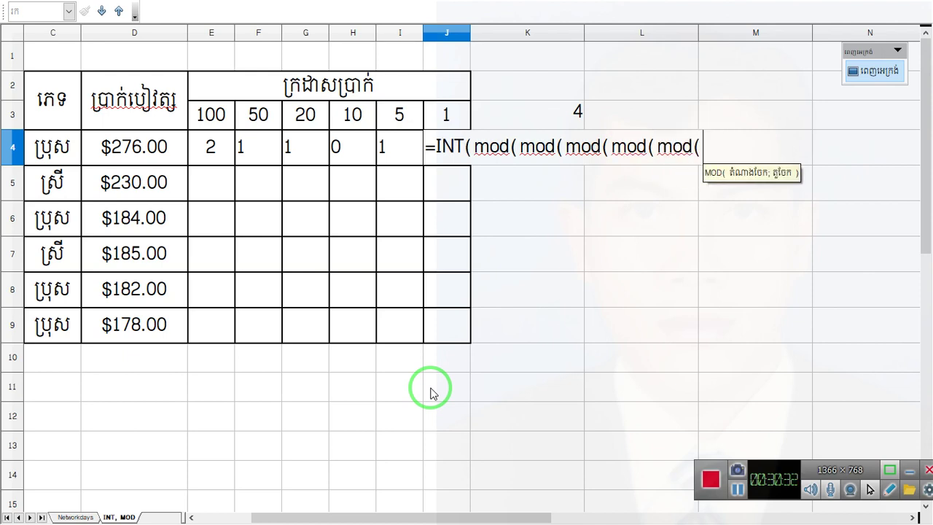
# Fill the three innermost MOD functions of the J4 formula with D4;E3 );F3 );G3 ); as their arguments.
pyautogui.click(149, 164)
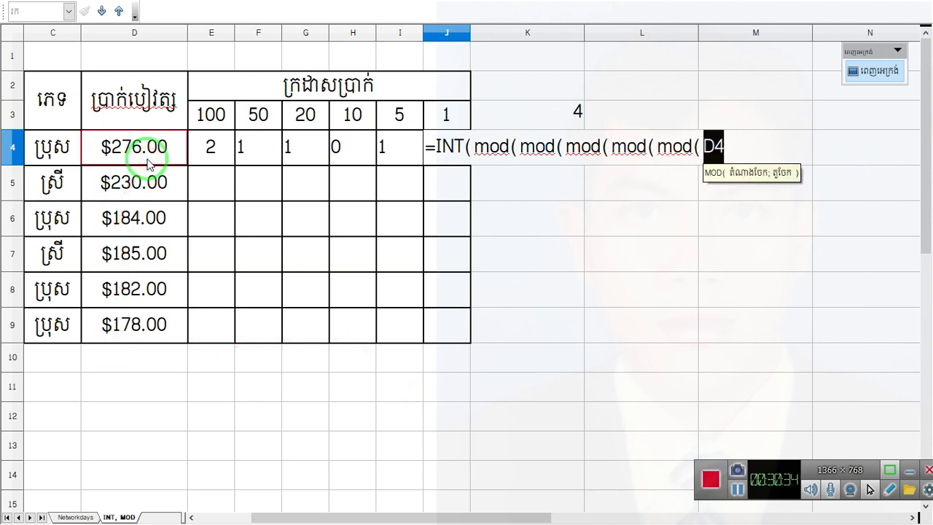
pyautogui.write(';')
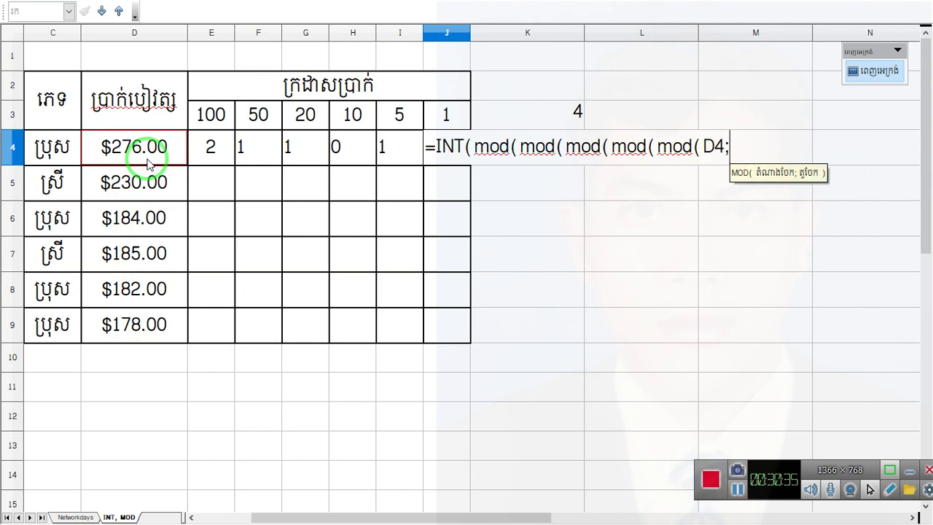
pyautogui.click(204, 110)
pyautogui.write(');')
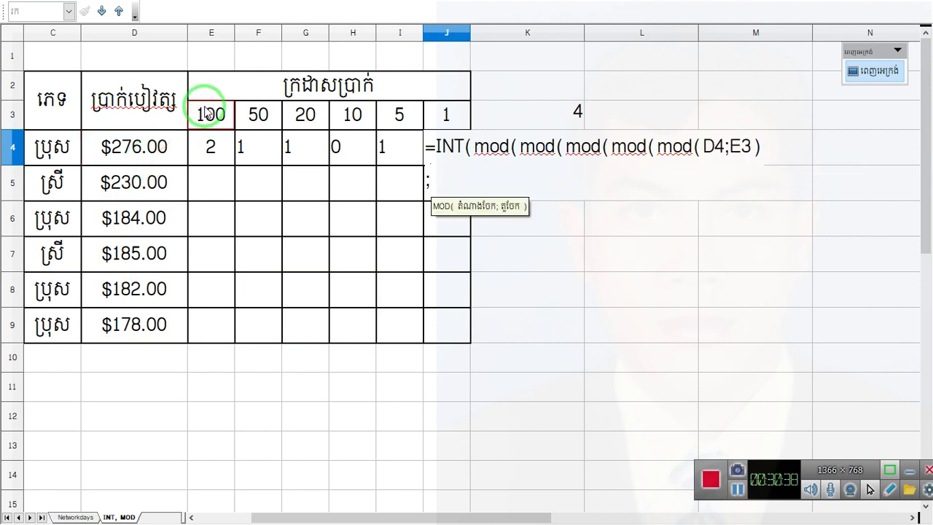
pyautogui.click(260, 115)
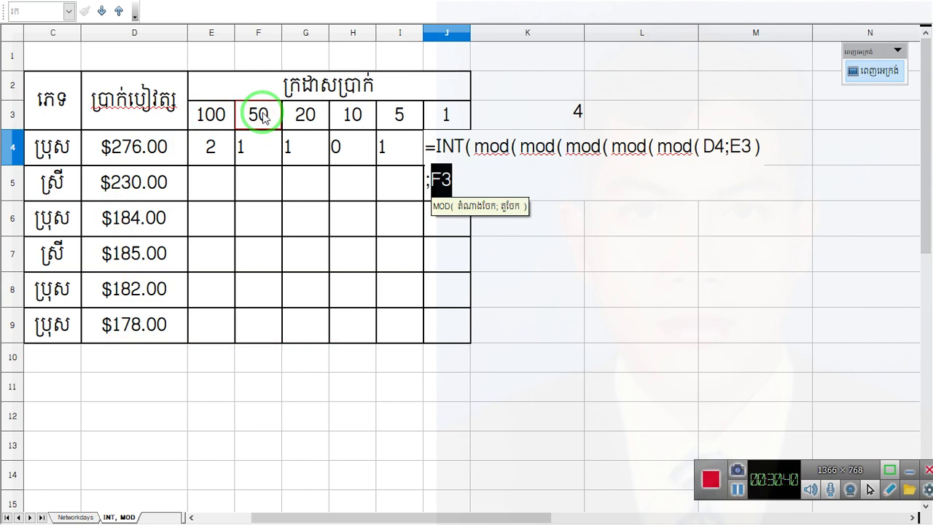
pyautogui.write(')')
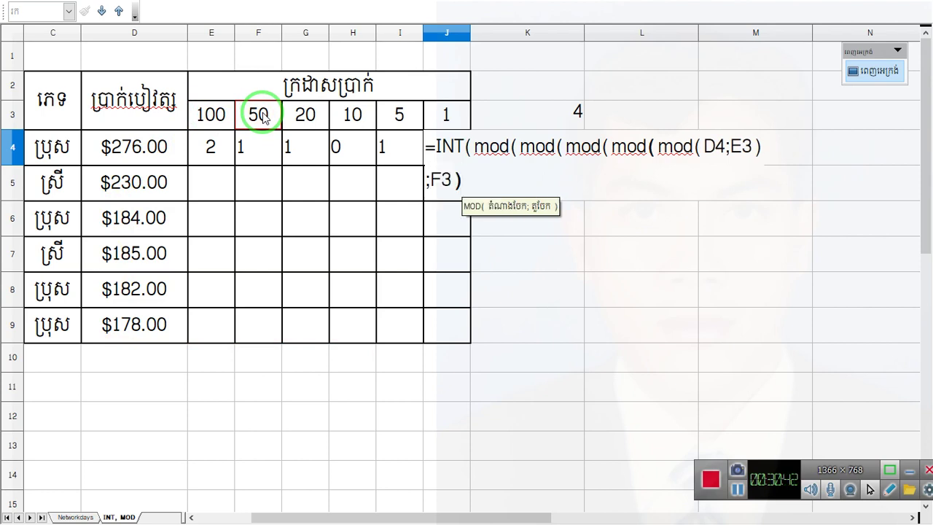
pyautogui.write(';')
pyautogui.click(297, 120)
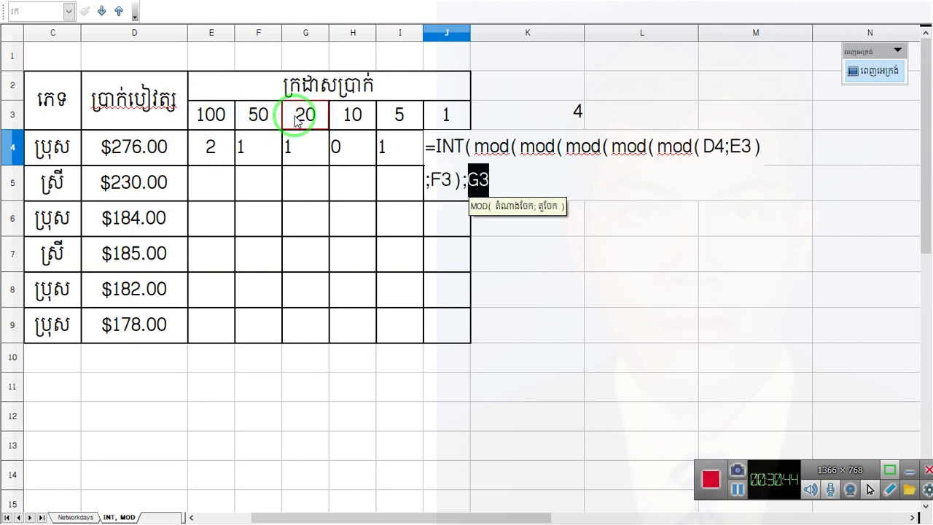
pyautogui.write(');')
# Finish the J4 formula with H3 );I3 )/J3 ) and enter it.
pyautogui.click(351, 118)
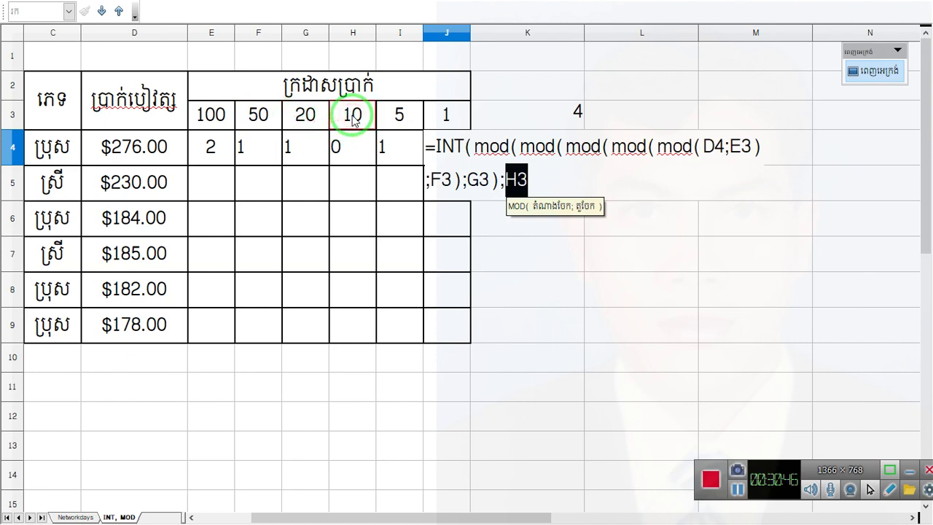
pyautogui.write(');')
pyautogui.click(399, 122)
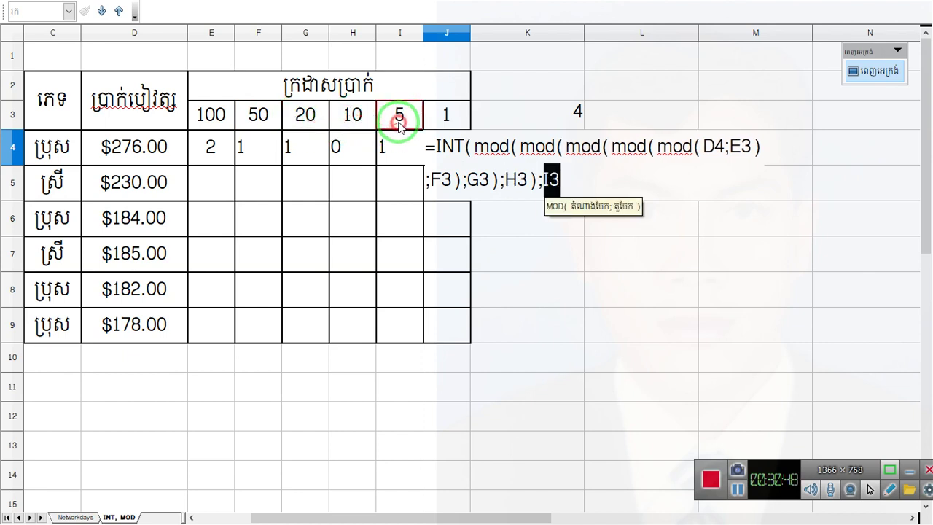
pyautogui.write(')/')
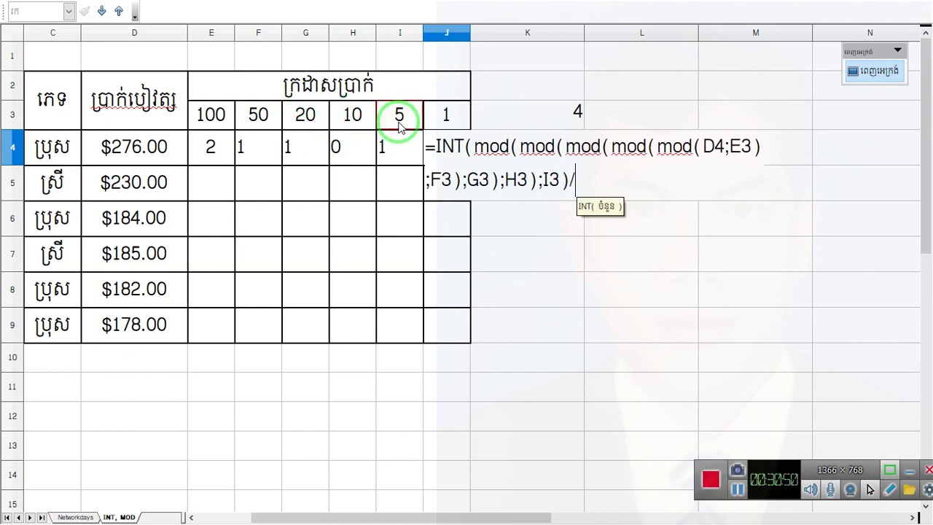
pyautogui.click(447, 123)
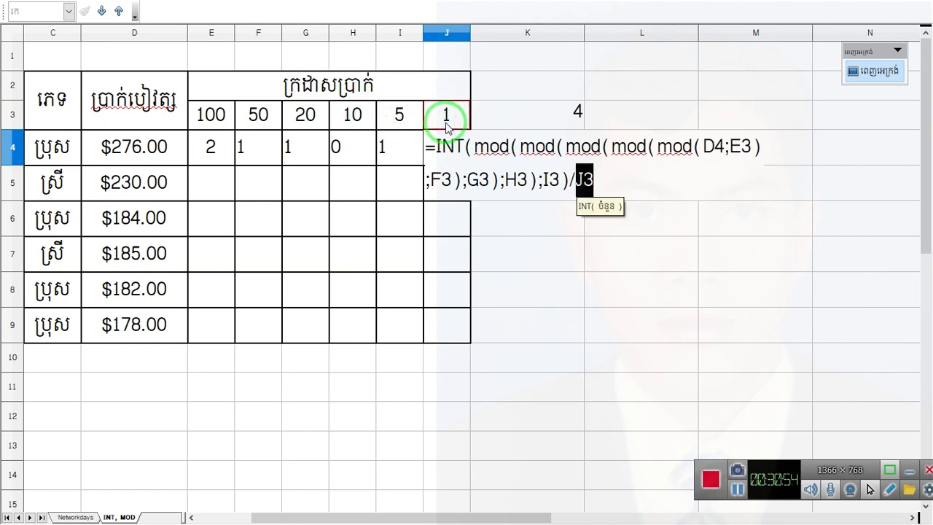
pyautogui.write(')')
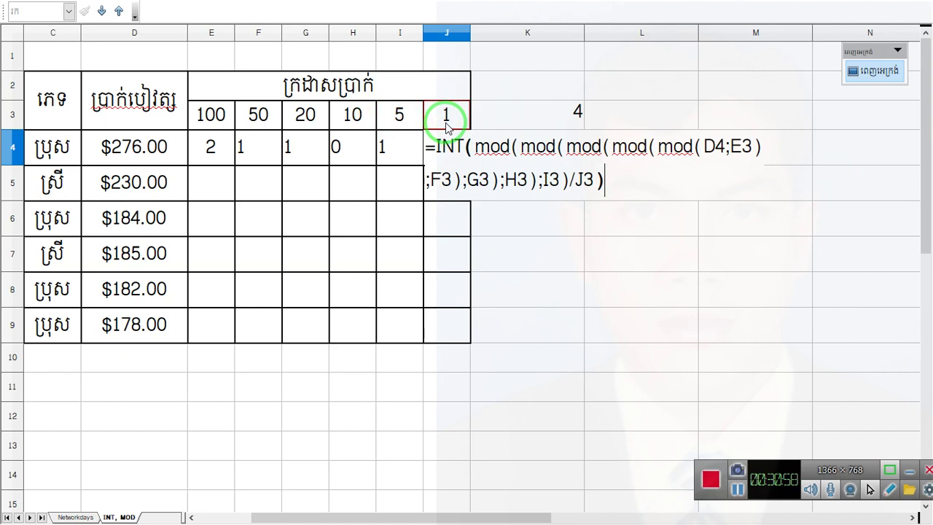
pyautogui.press('Return')
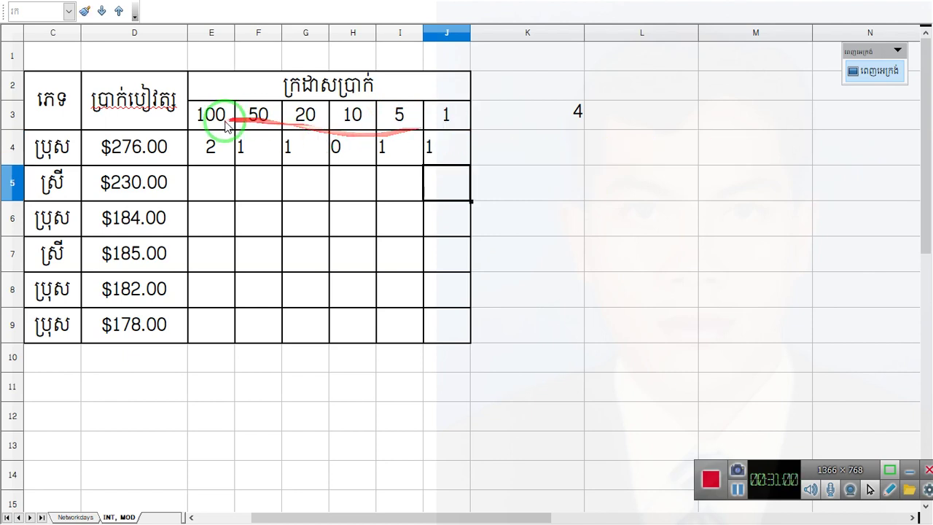
# Examine the D4 and E3 references in the E4 formula, leaving the formula as it is.
pyautogui.doubleClick(209, 149)
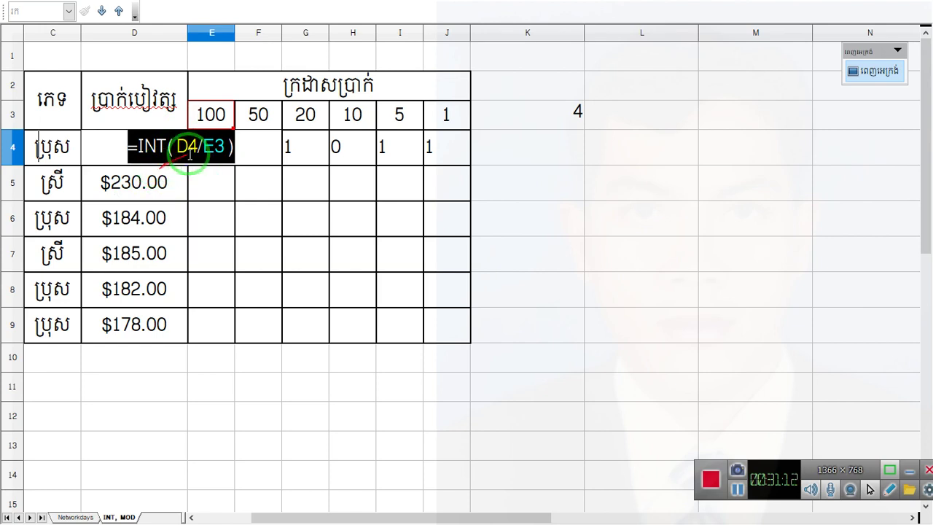
pyautogui.moveTo(198, 148); pyautogui.dragTo(227, 146)
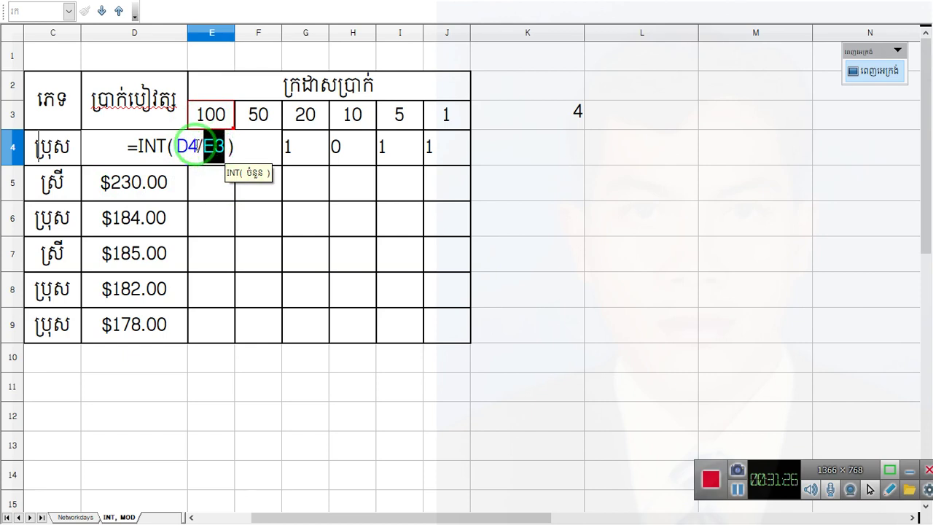
pyautogui.moveTo(191, 146); pyautogui.dragTo(151, 181)
pyautogui.press('Return')
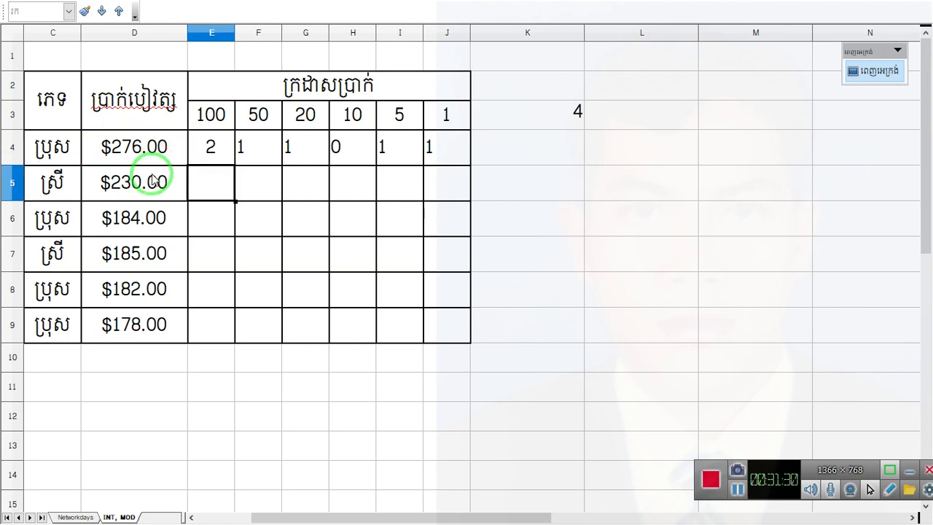
# Lock the row of the divisor reference in the E4 formula by changing it to E$3, and enter the formula.
pyautogui.doubleClick(213, 149)
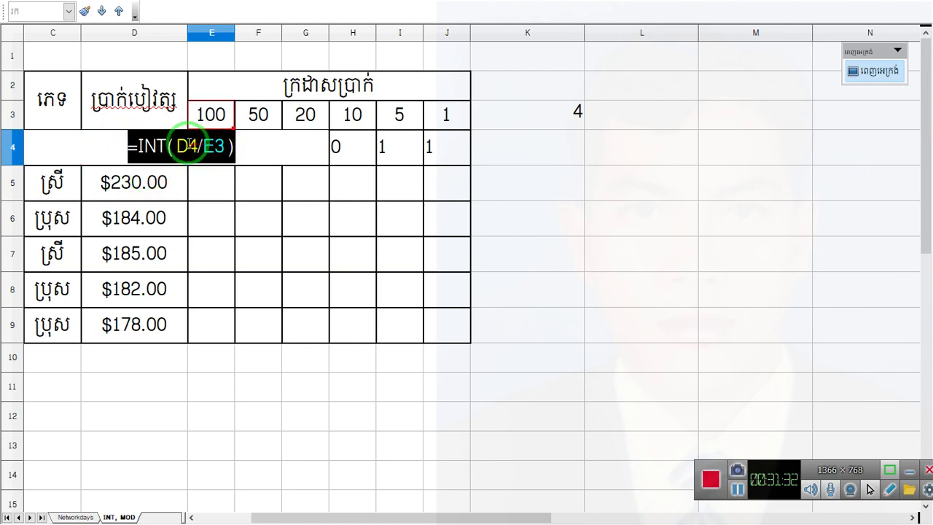
pyautogui.click(194, 147)
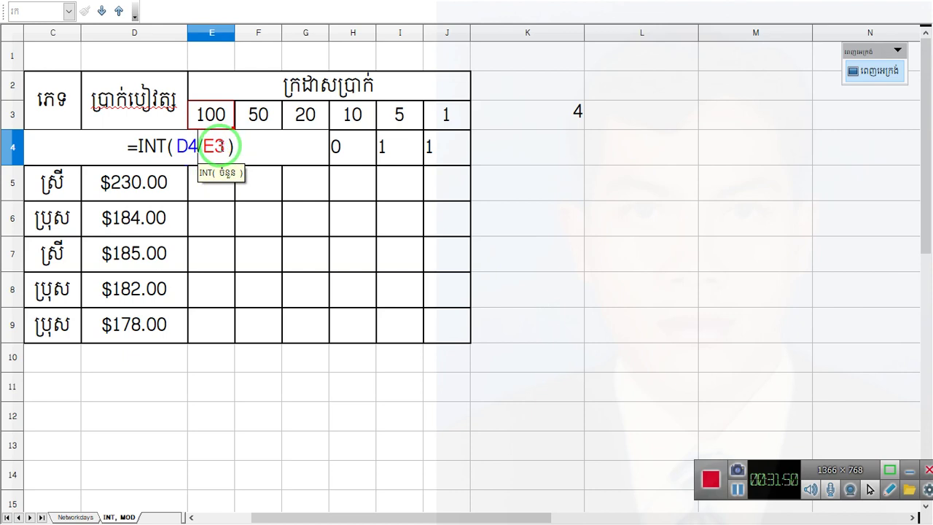
pyautogui.moveTo(227, 146); pyautogui.dragTo(207, 145)
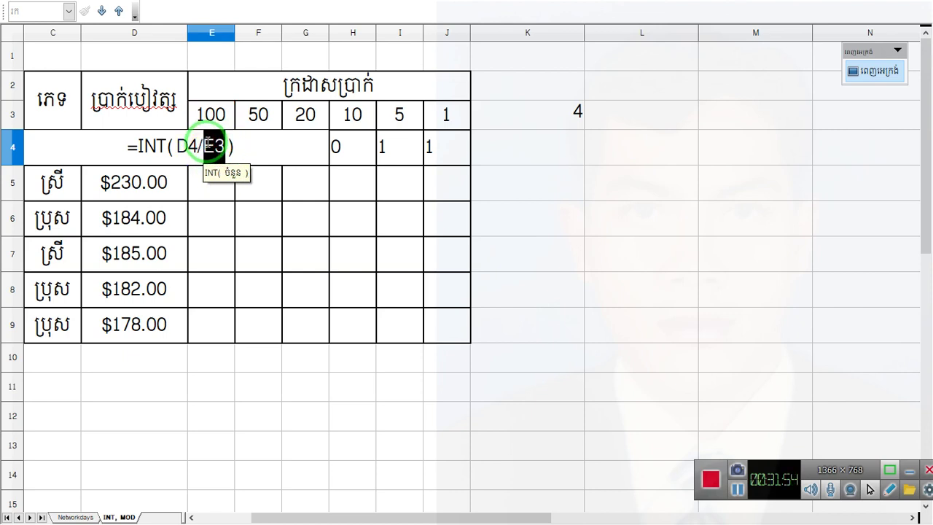
pyautogui.click(207, 145)
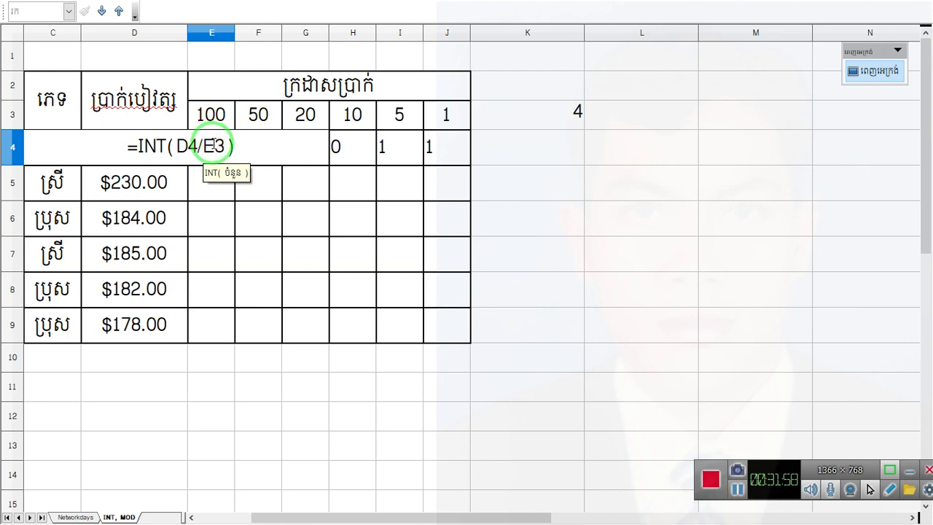
pyautogui.click(213, 145)
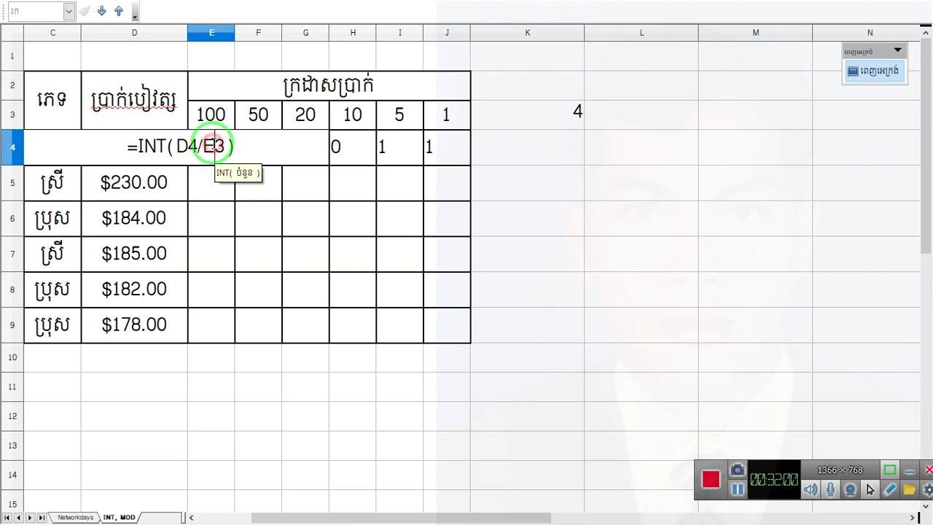
pyautogui.write('$')
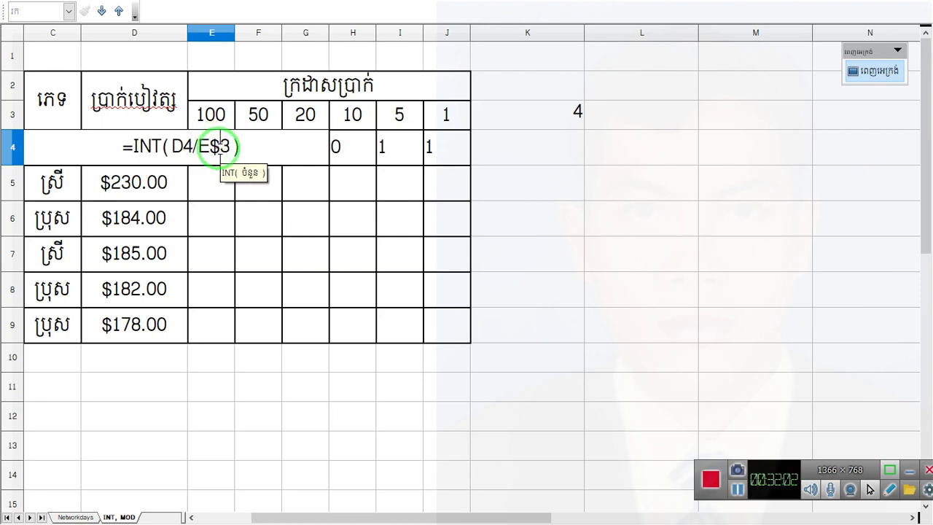
pyautogui.press('Return')
pyautogui.moveTo(219, 148); pyautogui.dragTo(239, 148)
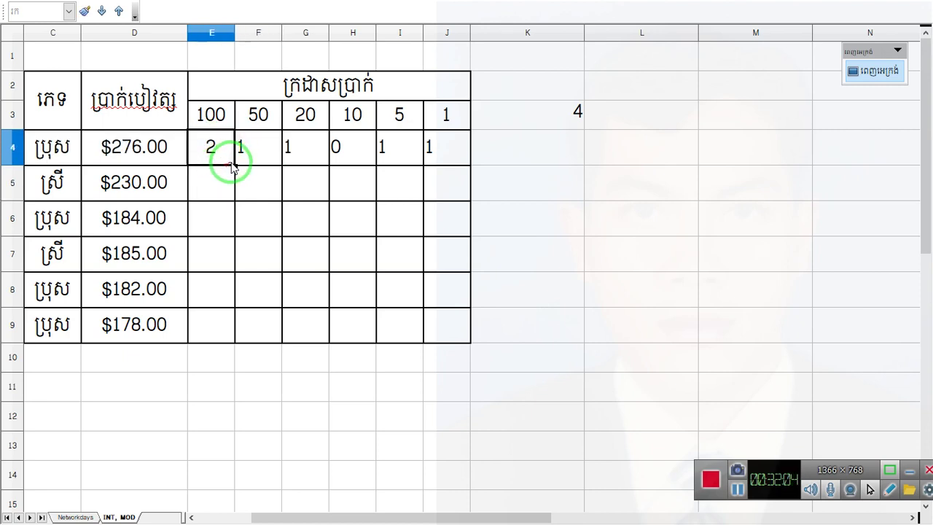
pyautogui.click(236, 168)
# Make the E3 and F3 references in the F4 formula absolute as $E$3 and $F$3, and enter the formula.
pyautogui.doubleClick(248, 146)
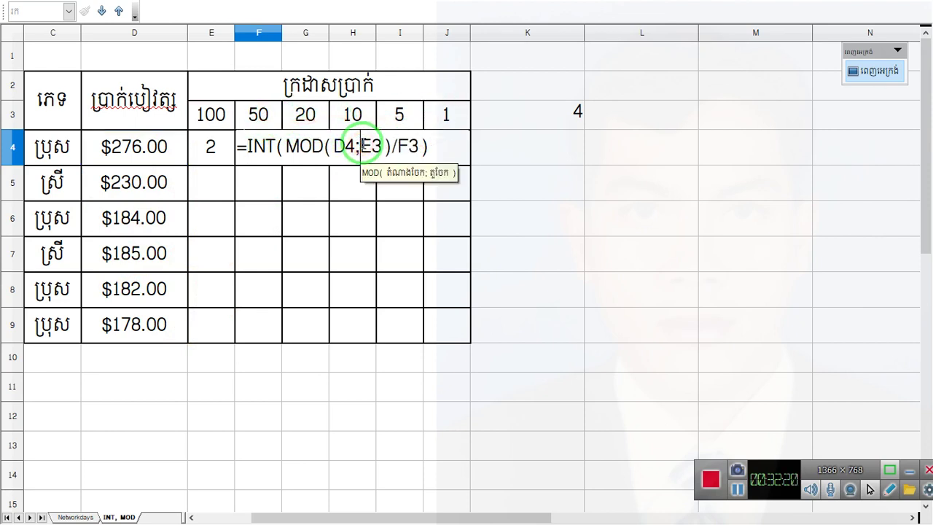
pyautogui.moveTo(361, 146); pyautogui.dragTo(418, 145)
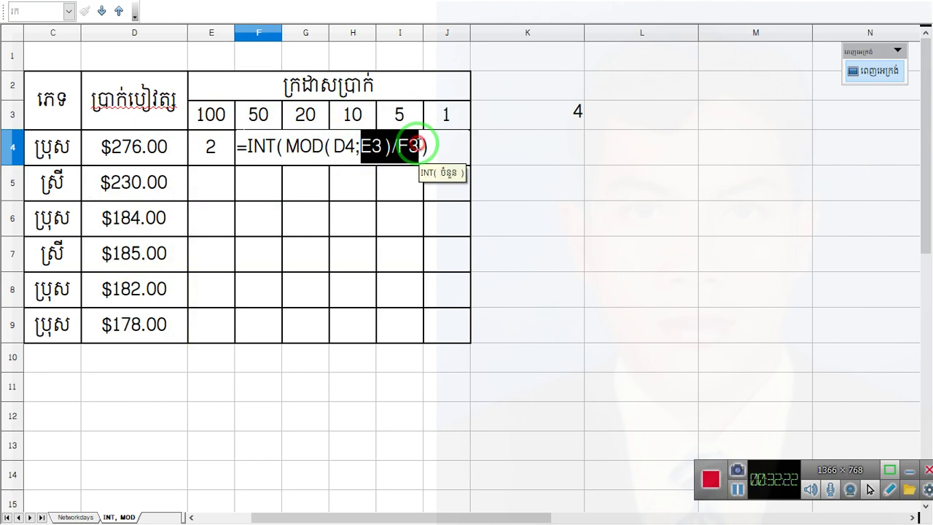
pyautogui.press('F4')
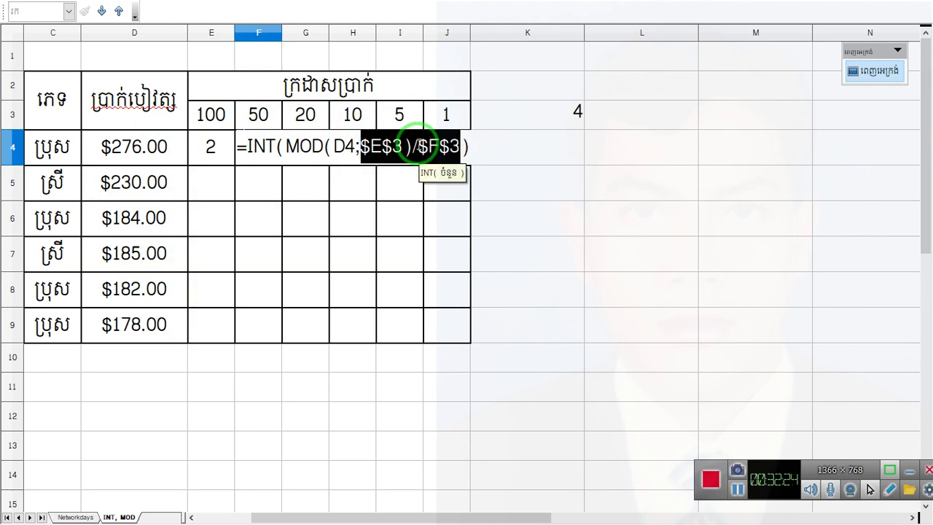
pyautogui.press('Return')
# Make the E3, F3 and G3 references in the G4 formula absolute, keeping D4 relative, and enter the formula.
pyautogui.doubleClick(312, 146)
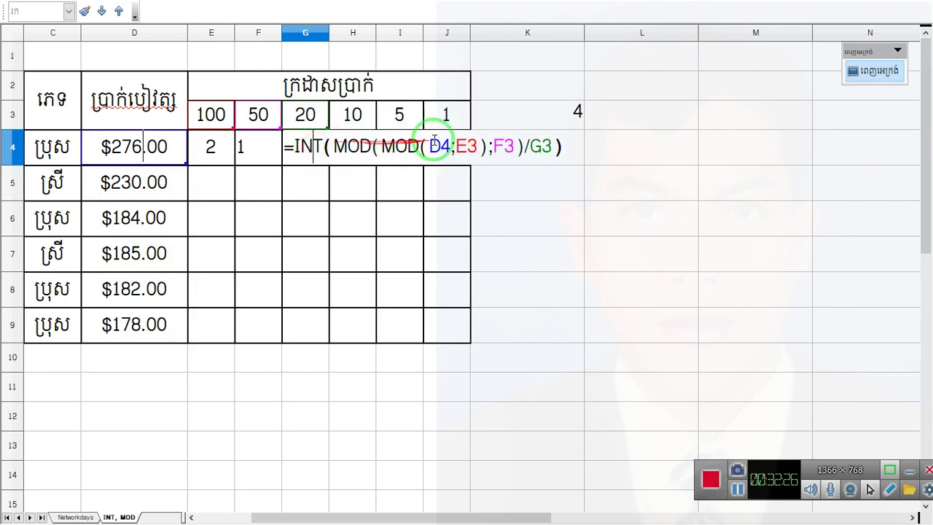
pyautogui.moveTo(503, 149)
pyautogui.mouseDown()
pyautogui.moveTo(554, 137)
pyautogui.moveTo(458, 146)
pyautogui.mouseUp()
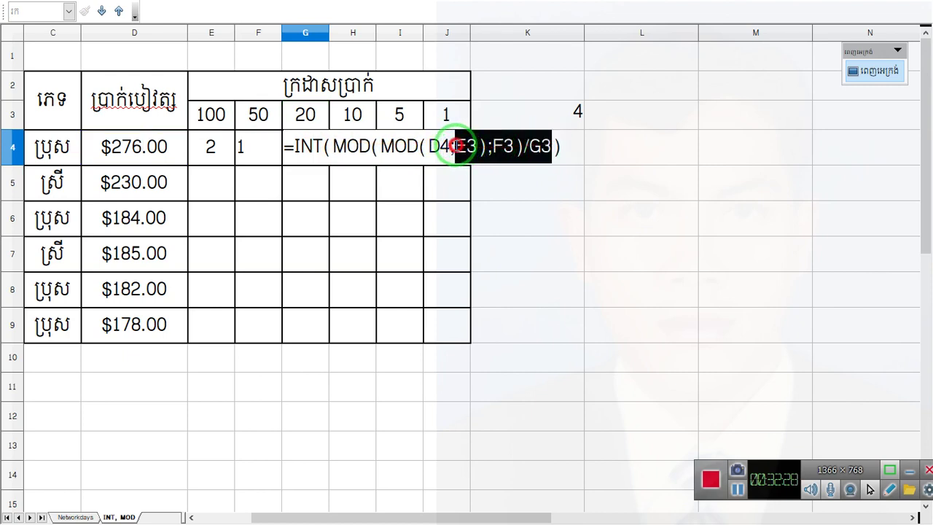
pyautogui.doubleClick(458, 146)
pyautogui.click(531, 145)
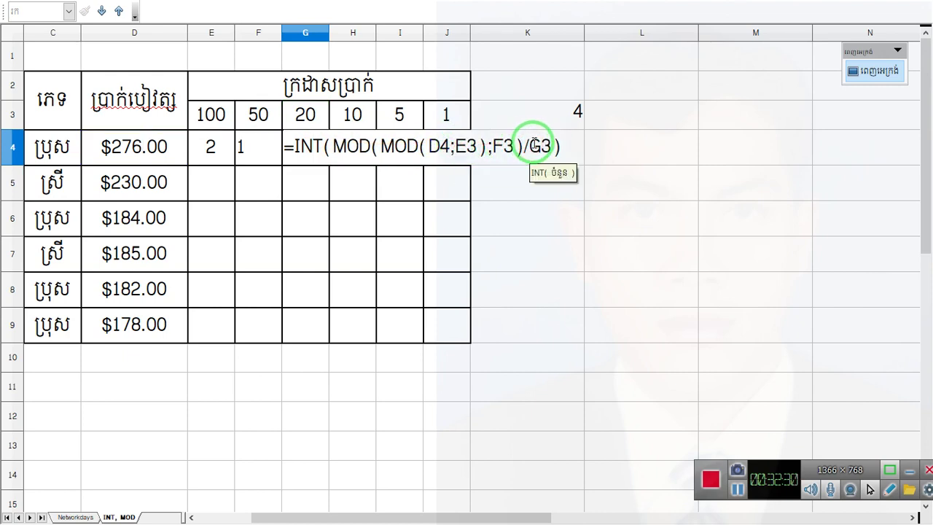
pyautogui.click(548, 146)
pyautogui.hotkey('shift', 'Left')
pyautogui.hotkey('shift', 'Left')
pyautogui.hotkey('shift', 'Left')
pyautogui.hotkey('shift', 'Left')
pyautogui.hotkey('shift', 'Left')
pyautogui.hotkey('shift', 'Left')
pyautogui.hotkey('shift', 'Left')
pyautogui.hotkey('shift', 'Left')
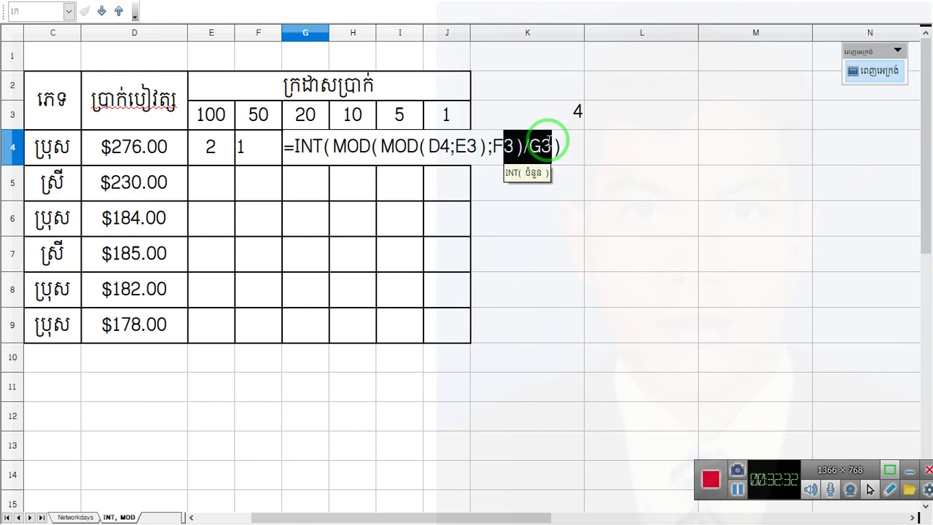
pyautogui.hotkey('shift', 'Left')
pyautogui.hotkey('shift', 'Left')
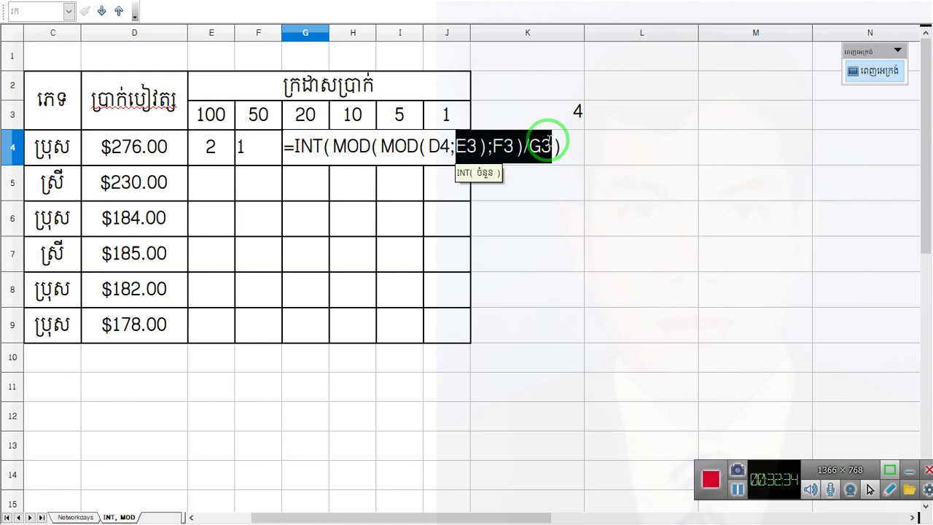
pyautogui.press('F4')
pyautogui.press('Return')
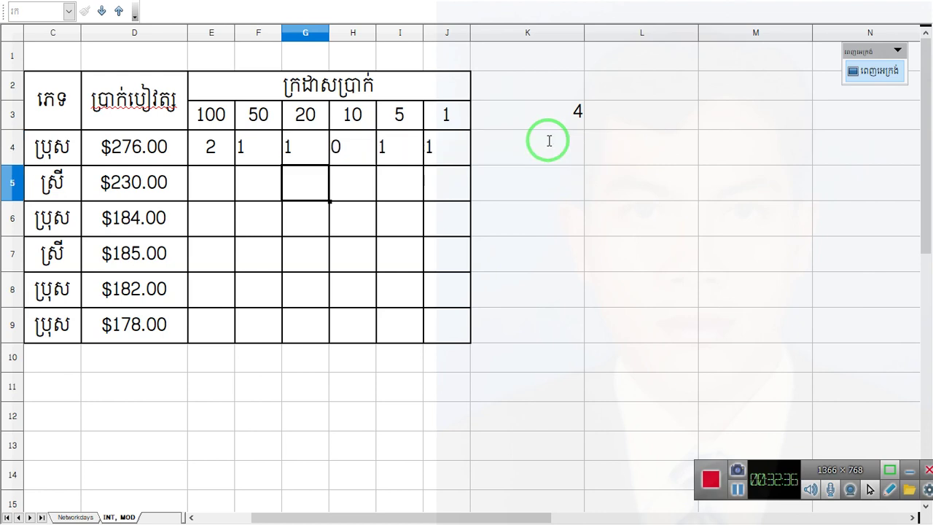
# Open the 10-bill formula in H4 for editing.
pyautogui.doubleClick(344, 146)
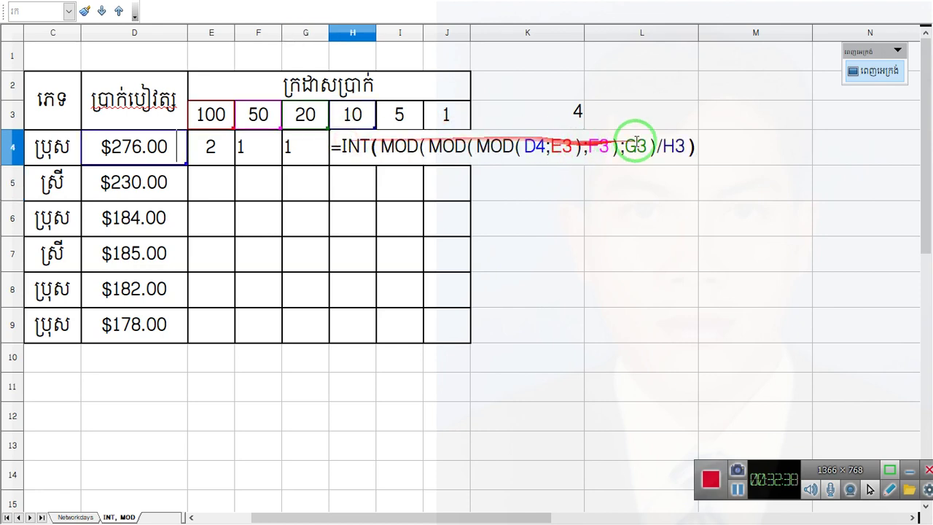
pyautogui.hotkey('shift', 'Left')
pyautogui.hotkey('shift', 'Left')
pyautogui.hotkey('shift', 'Left')
pyautogui.hotkey('shift', 'Left')
pyautogui.hotkey('shift', 'Left')
pyautogui.hotkey('shift', 'Left')
pyautogui.hotkey('shift', 'Left')
pyautogui.hotkey('shift', 'Left')
pyautogui.hotkey('shift', 'Left')
pyautogui.hotkey('shift', 'Left')
pyautogui.hotkey('shift', 'Left')
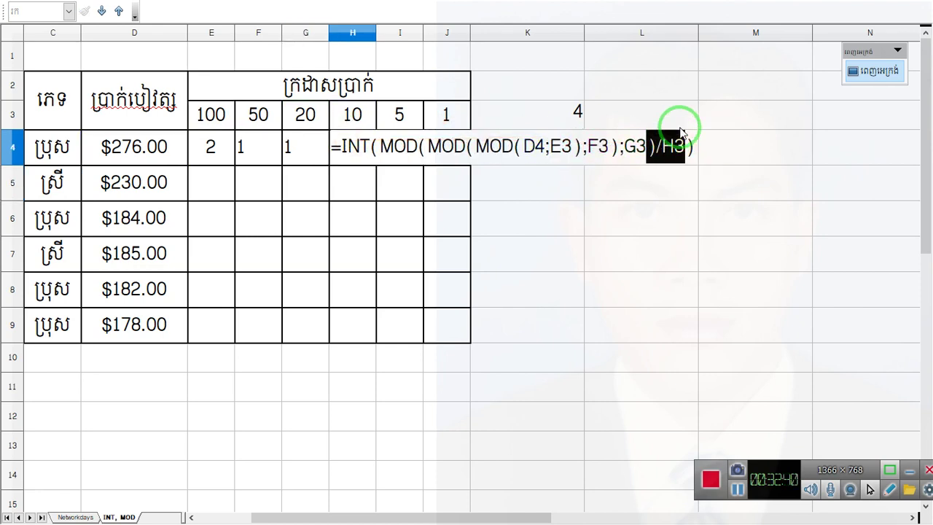
pyautogui.hotkey('shift', 'Left')
pyautogui.hotkey('shift', 'Left')
pyautogui.hotkey('shift', 'Left')
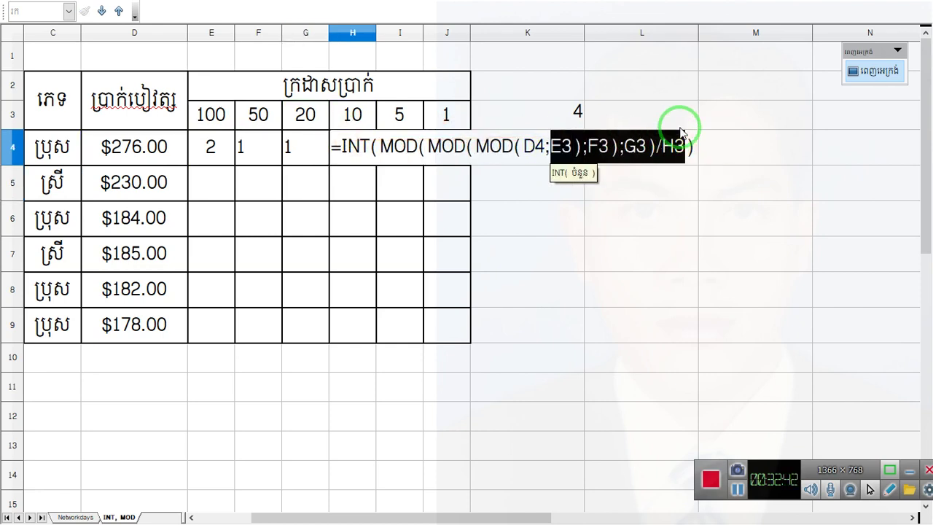
pyautogui.write('$')
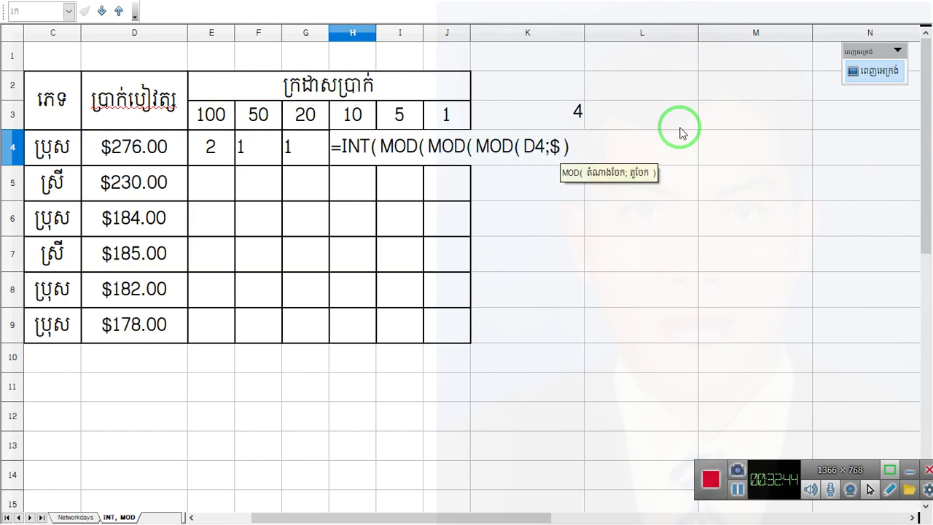
pyautogui.hotkey('ctrl', 'z')
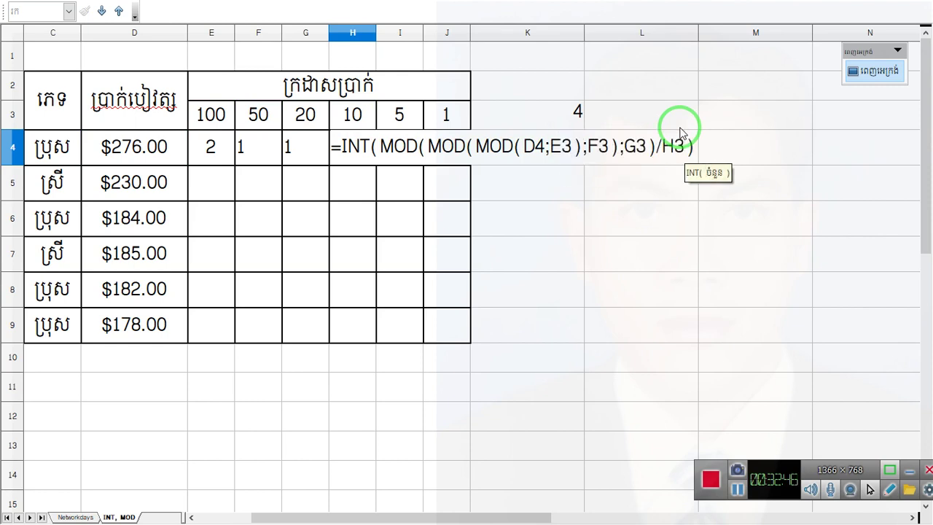
# Make the E3, F3, G3 and H3 references in the H4 formula absolute, keeping D4 relative, and enter it.
pyautogui.hotkey('shift', 'Left')
pyautogui.hotkey('shift', 'Left')
pyautogui.hotkey('shift', 'Left')
pyautogui.hotkey('shift', 'Left')
pyautogui.hotkey('shift', 'Left')
pyautogui.hotkey('shift', 'Left')
pyautogui.hotkey('shift', 'Left')
pyautogui.hotkey('shift', 'Left')
pyautogui.hotkey('shift', 'Left')
pyautogui.hotkey('shift', 'Left')
pyautogui.hotkey('shift', 'Left')
pyautogui.hotkey('shift', 'Left')
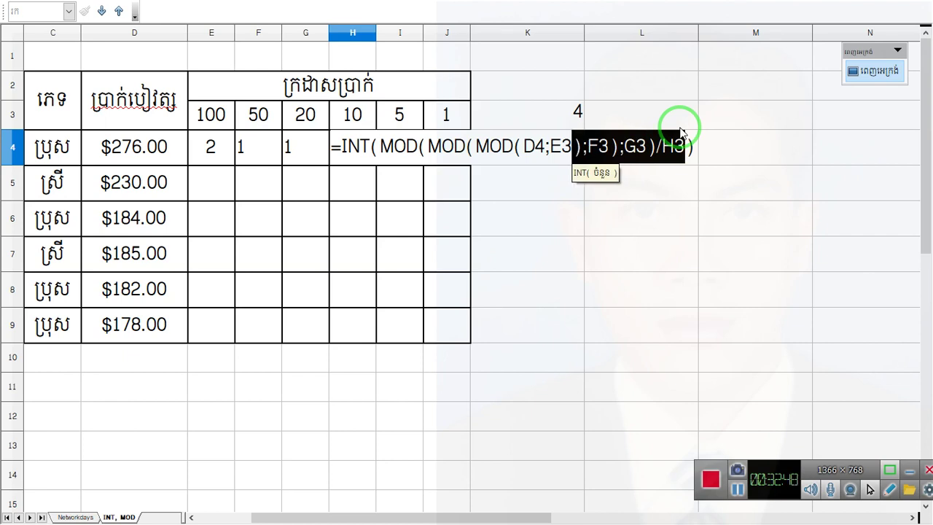
pyautogui.hotkey('shift', 'Left')
pyautogui.hotkey('shift', 'Left')
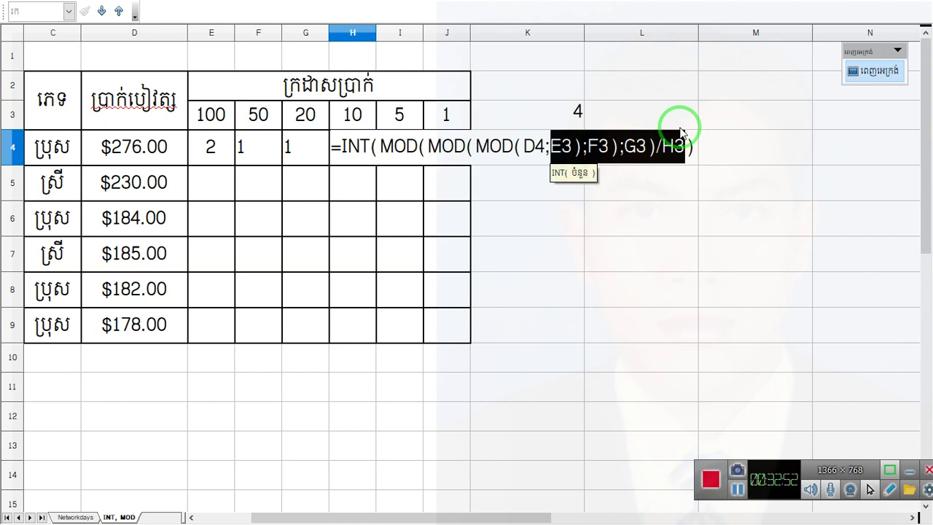
pyautogui.press('F4')
pyautogui.press('Return')
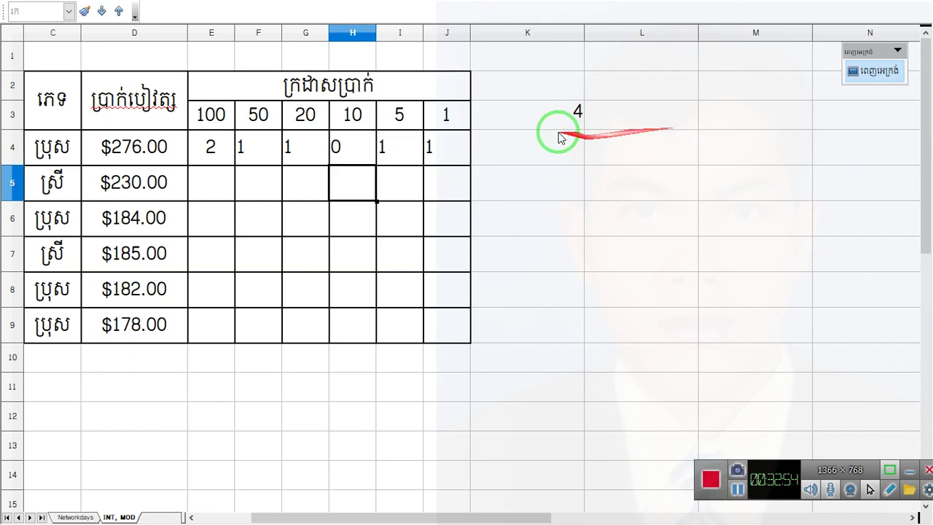
# Make the E3, F3, G3, H3 and I3 references in the I4 formula absolute, keeping D4 relative, and enter it.
pyautogui.doubleClick(394, 143)
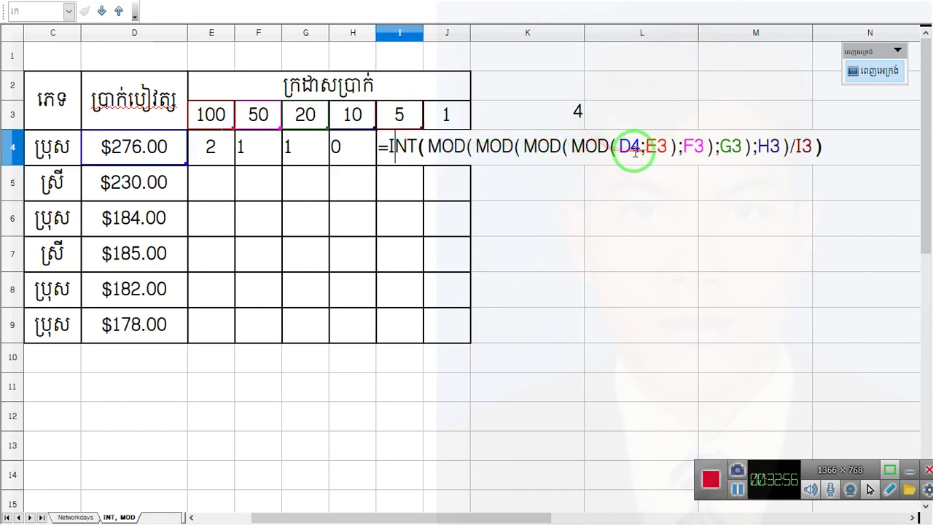
pyautogui.click(643, 147)
pyautogui.hotkey('shift', 'Right')
pyautogui.hotkey('shift', 'Right')
pyautogui.hotkey('shift', 'Right')
pyautogui.hotkey('shift', 'Right')
pyautogui.hotkey('shift', 'Right')
pyautogui.hotkey('shift', 'Right')
pyautogui.hotkey('shift', 'Right')
pyautogui.hotkey('shift', 'Right')
pyautogui.hotkey('shift', 'Right')
pyautogui.hotkey('shift', 'Right')
pyautogui.hotkey('shift', 'Right')
pyautogui.hotkey('shift', 'Right')
pyautogui.hotkey('shift', 'Right')
pyautogui.hotkey('shift', 'Right')
pyautogui.hotkey('shift', 'Right')
pyautogui.hotkey('shift', 'Right')
pyautogui.hotkey('shift', 'Right')
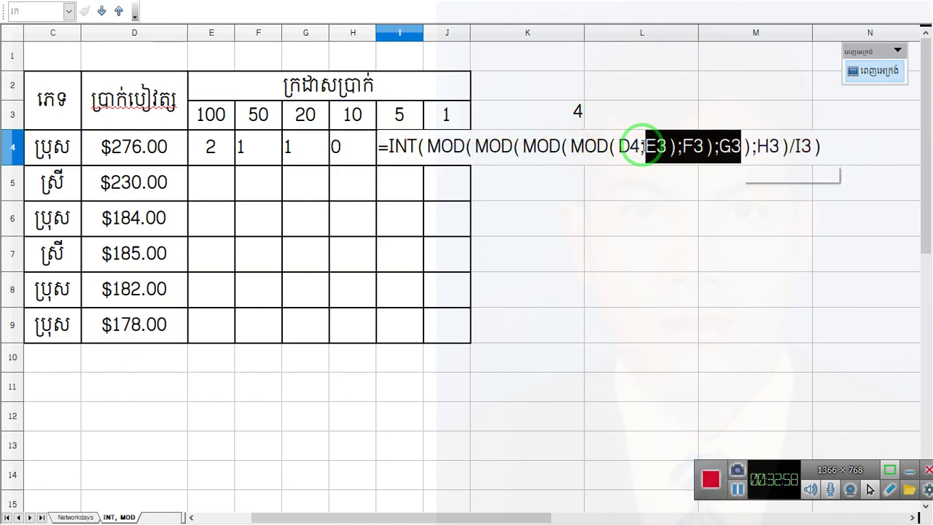
pyautogui.hotkey('shift', 'Right')
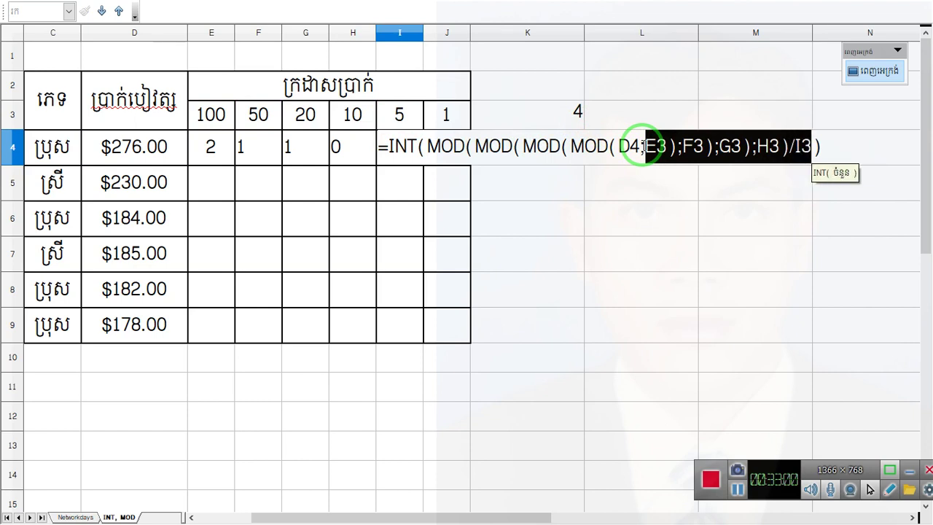
pyautogui.press('F4')
pyautogui.press('Return')
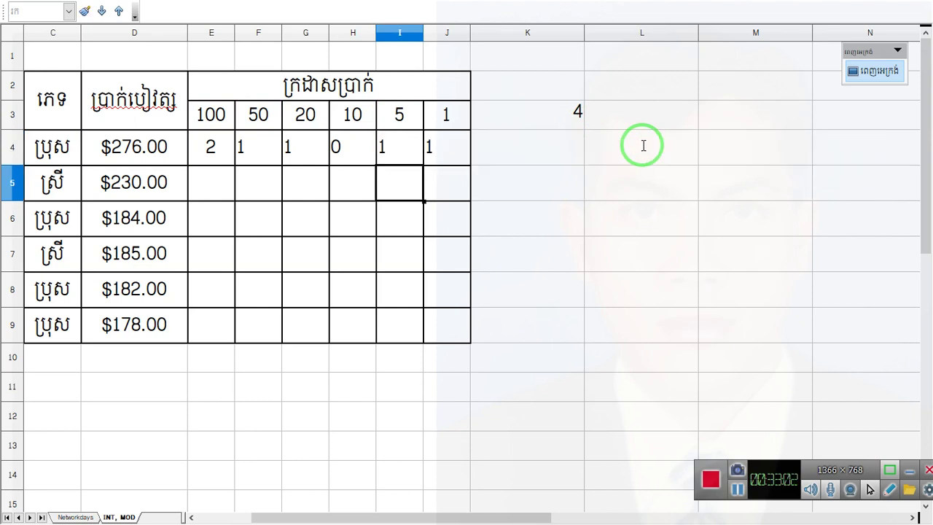
# Open the 1-bill formula in J4 for editing.
pyautogui.doubleClick(434, 143)
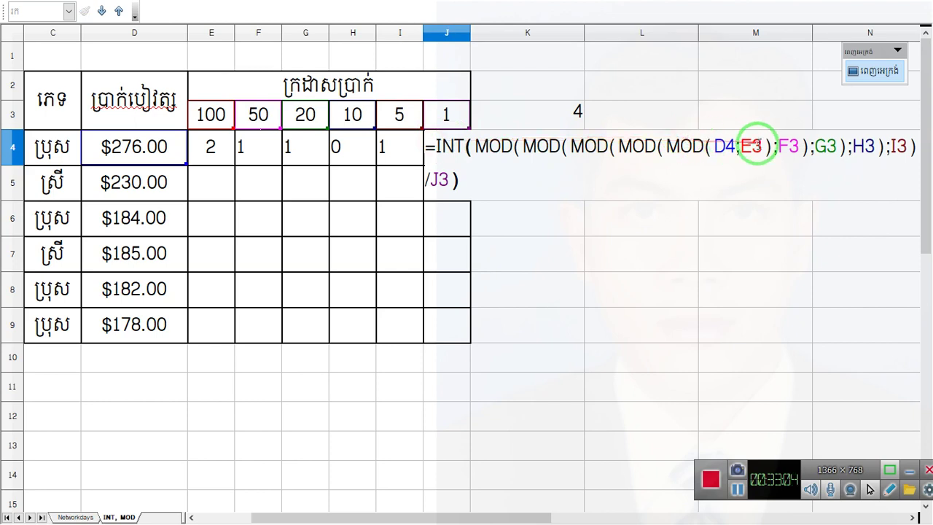
pyautogui.doubleClick(745, 146)
pyautogui.hotkey('shift', 'Right')
pyautogui.hotkey('shift', 'Right')
pyautogui.hotkey('shift', 'Right')
pyautogui.hotkey('shift', 'Right')
pyautogui.hotkey('shift', 'Right')
pyautogui.hotkey('shift', 'Right')
pyautogui.hotkey('shift', 'Right')
pyautogui.hotkey('shift', 'Right')
pyautogui.hotkey('shift', 'Right')
pyautogui.hotkey('shift', 'Right')
pyautogui.hotkey('shift', 'Right')
pyautogui.hotkey('shift', 'Right')
pyautogui.hotkey('shift', 'Right')
pyautogui.hotkey('shift', 'Right')
pyautogui.hotkey('shift', 'Right')
pyautogui.hotkey('shift', 'Right')
pyautogui.hotkey('shift', 'Right')
pyautogui.hotkey('shift', 'Right')
pyautogui.hotkey('shift', 'Right')
pyautogui.hotkey('shift', 'Right')
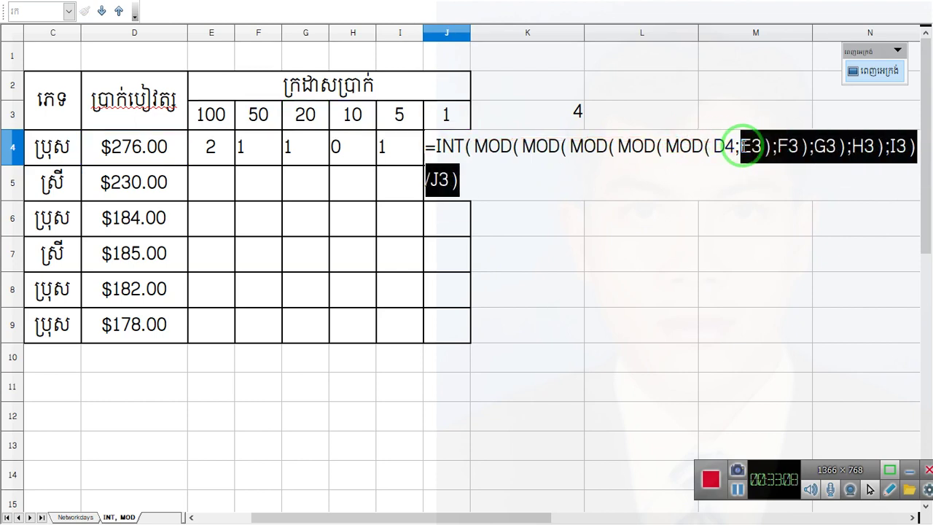
pyautogui.write('$')
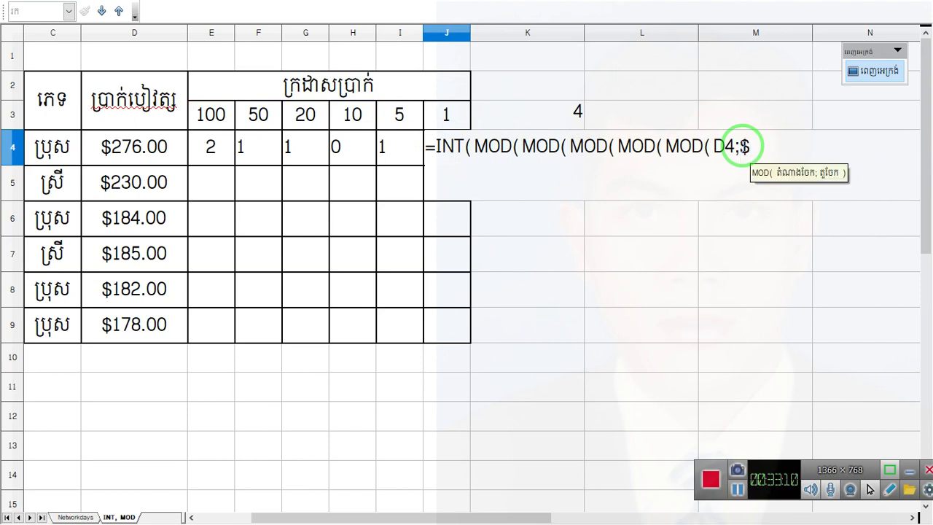
pyautogui.hotkey('ctrl', 'z')
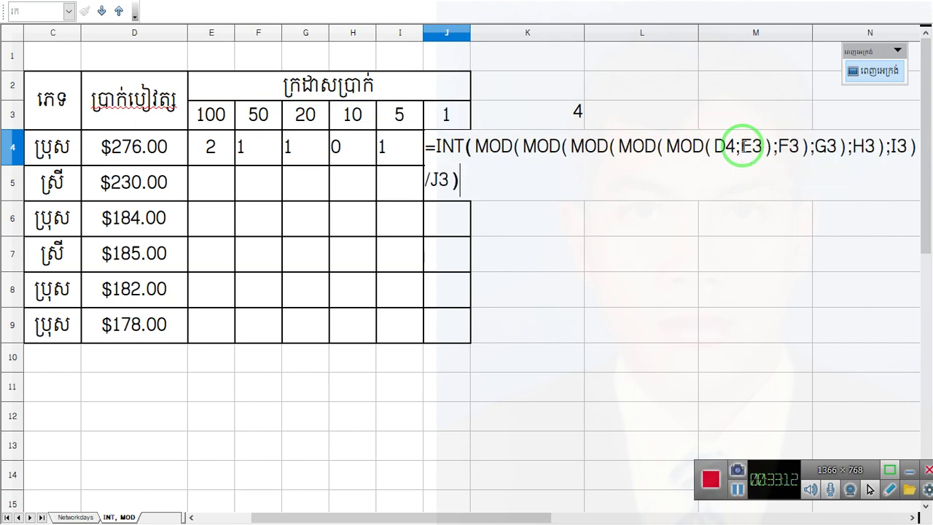
# Make the J4 formula's bill references absolute as $E$3, $F$3, $G$3, $H$3, $I$3 and $J$3, keeping D4 relative, and enter it.
pyautogui.hotkey('shift', 'Left')
pyautogui.hotkey('shift', 'Left')
pyautogui.hotkey('shift', 'Left')
pyautogui.hotkey('shift', 'Left')
pyautogui.hotkey('shift', 'Left')
pyautogui.hotkey('shift', 'Left')
pyautogui.hotkey('shift', 'Left')
pyautogui.hotkey('shift', 'Left')
pyautogui.hotkey('shift', 'Left')
pyautogui.hotkey('shift', 'Left')
pyautogui.hotkey('shift', 'Left')
pyautogui.hotkey('shift', 'Left')
pyautogui.hotkey('shift', 'Left')
pyautogui.hotkey('shift', 'Left')
pyautogui.hotkey('shift', 'Left')
pyautogui.hotkey('shift', 'Left')
pyautogui.hotkey('shift', 'Left')
pyautogui.hotkey('shift', 'Left')
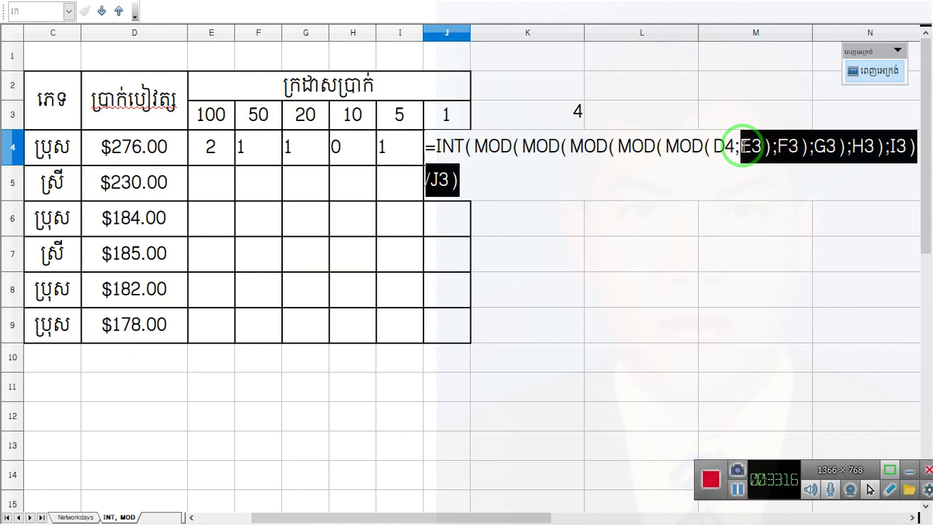
pyautogui.press('F4')
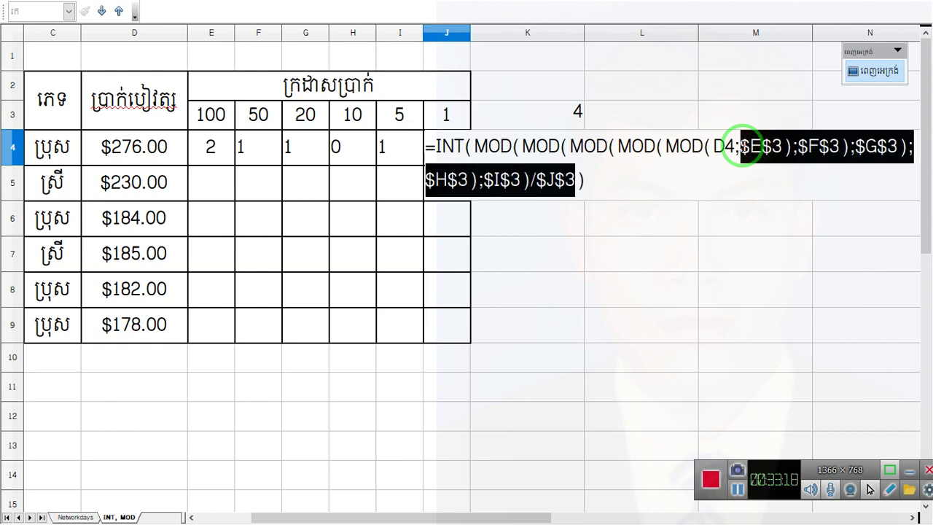
pyautogui.press('Return')
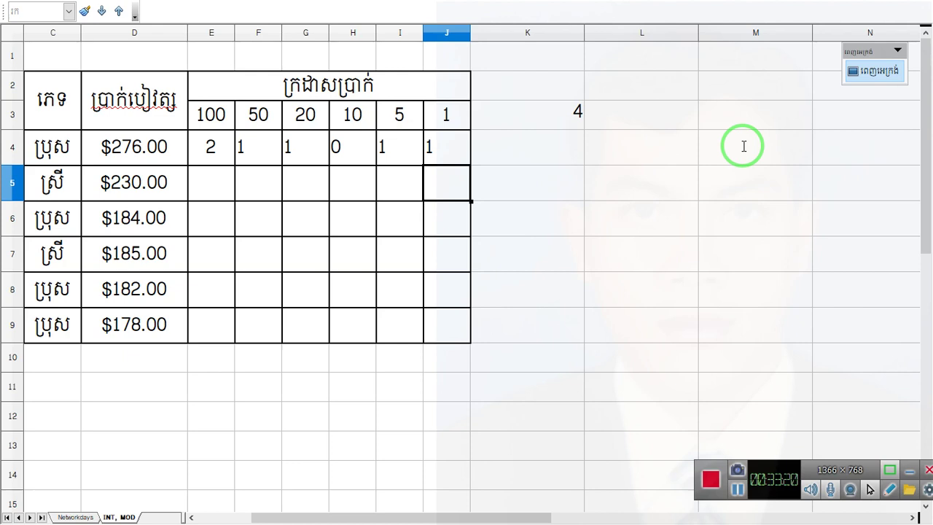
# Fill the E4:J4 bill formulas down through row 9 for the remaining employees and center the values in E4:J9.
pyautogui.click(223, 147)
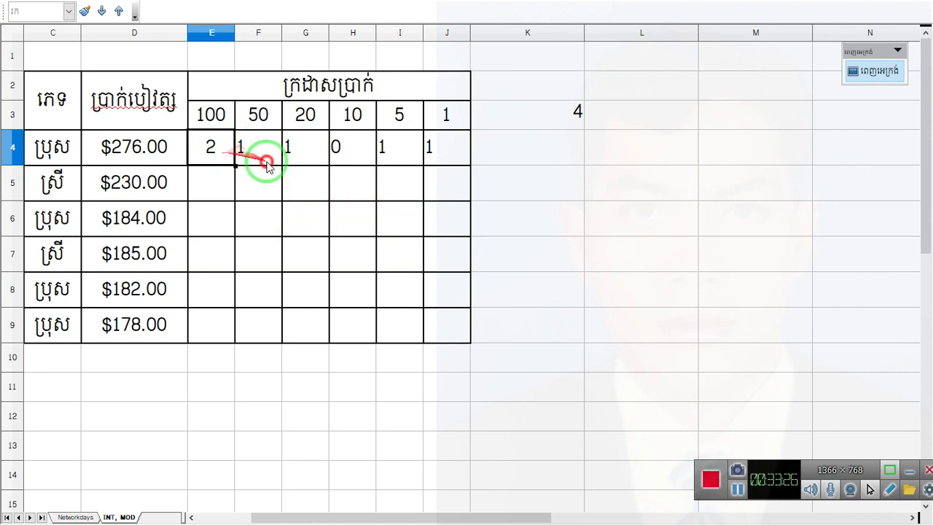
pyautogui.moveTo(230, 158); pyautogui.dragTo(469, 343)
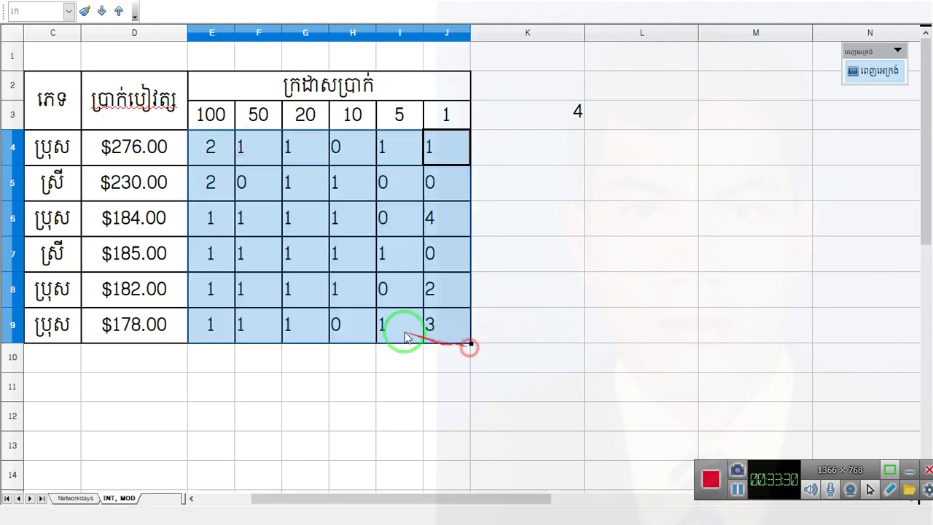
pyautogui.click(298, 197)
pyautogui.click(213, 149)
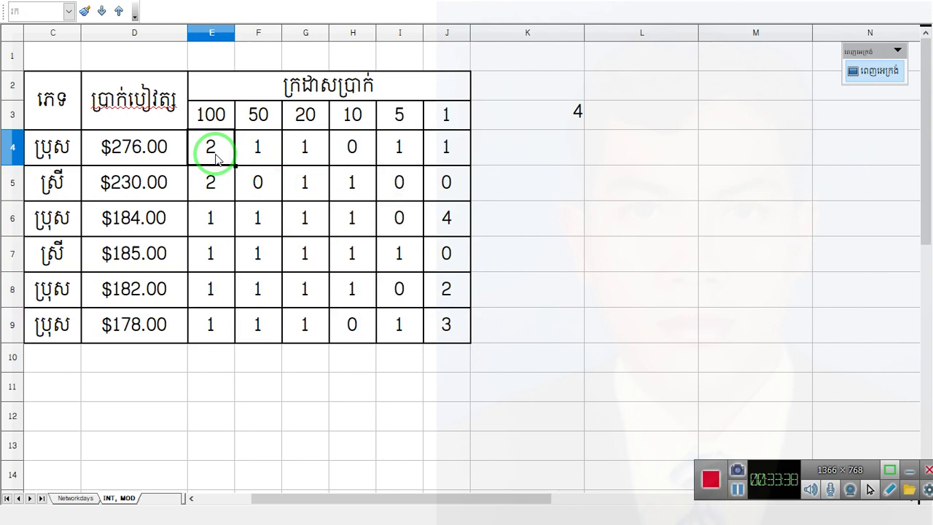
# Show the E4 formula as text with a leading apostrophe and widen column E to fit it.
pyautogui.doubleClick(214, 151)
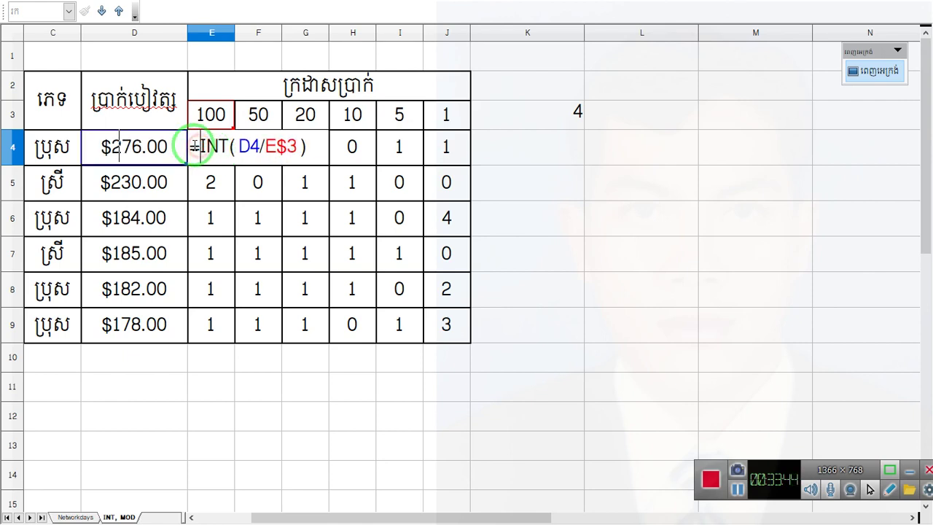
pyautogui.click(191, 148)
pyautogui.write("'")
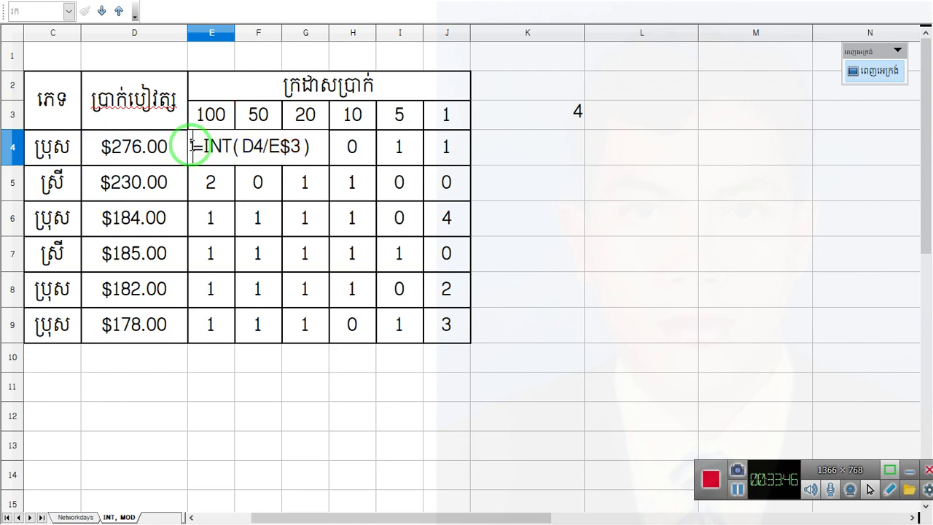
pyautogui.press('Return')
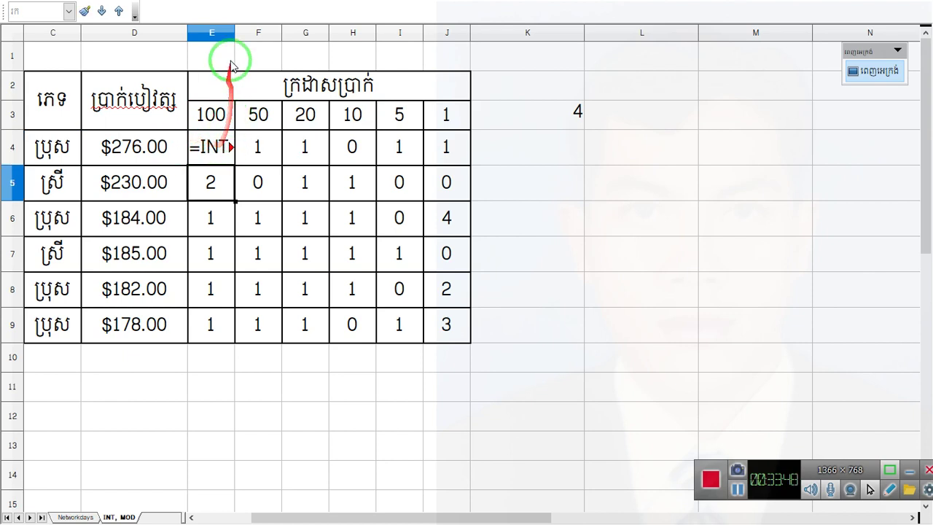
pyautogui.moveTo(235, 33); pyautogui.dragTo(366, 34)
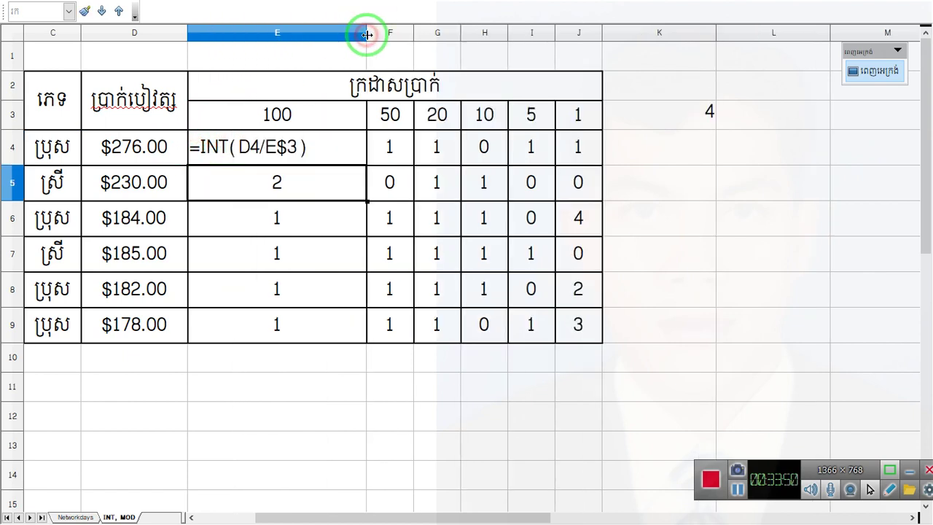
# Undo the column E widening and the conversion of the E4 formula to text.
pyautogui.click(384, 145)
pyautogui.doubleClick(383, 146)
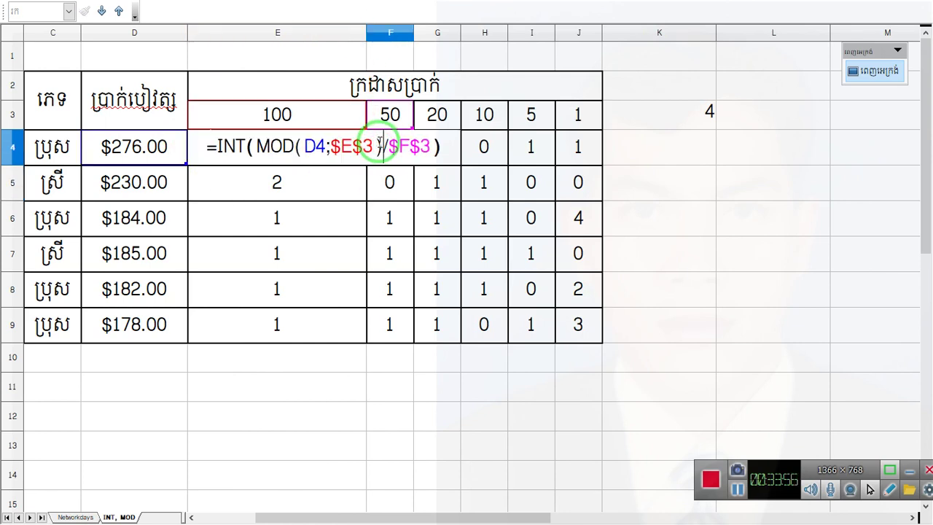
pyautogui.press('Return')
pyautogui.hotkey('ctrl', 'z')
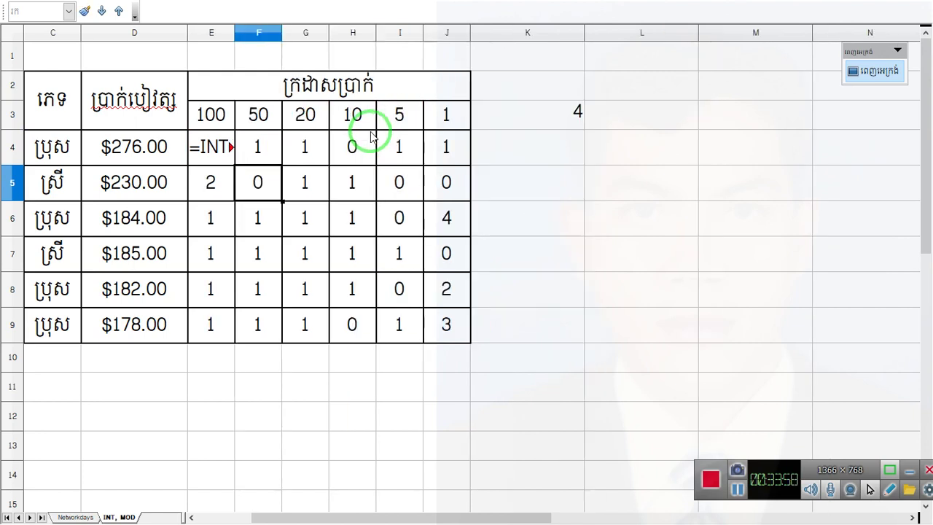
pyautogui.click(207, 156)
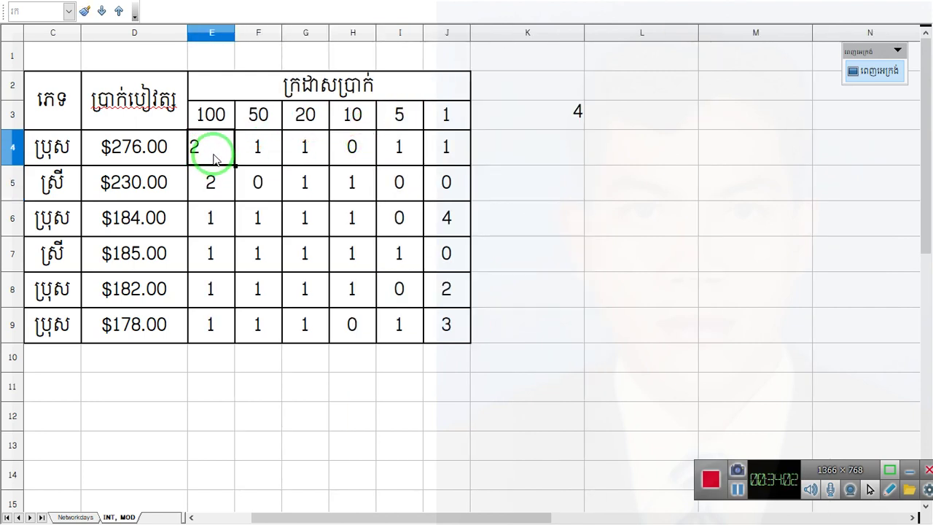
pyautogui.moveTo(214, 154); pyautogui.dragTo(494, 158)
pyautogui.click(303, 176)
pyautogui.click(215, 144)
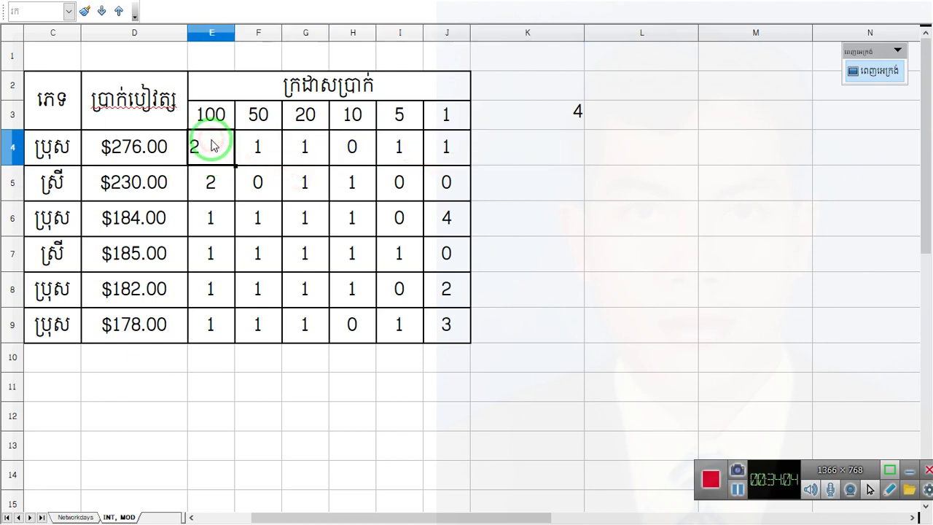
# Copy the formula text =INT(D4/E$3) from E4 and enter it in E11 below the table.
pyautogui.moveTo(213, 147)
pyautogui.mouseDown()
pyautogui.moveTo(391, 156)
pyautogui.moveTo(220, 157)
pyautogui.mouseUp()
pyautogui.doubleClick(220, 157)
pyautogui.moveTo(309, 154); pyautogui.dragTo(111, 164)
pyautogui.hotkey('ctrl', 'c')
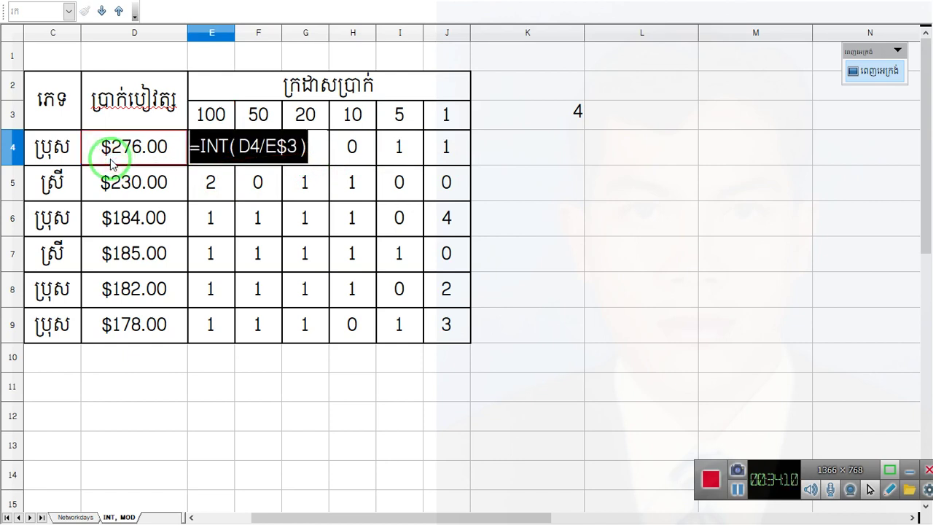
pyautogui.write('2')
pyautogui.doubleClick(211, 392)
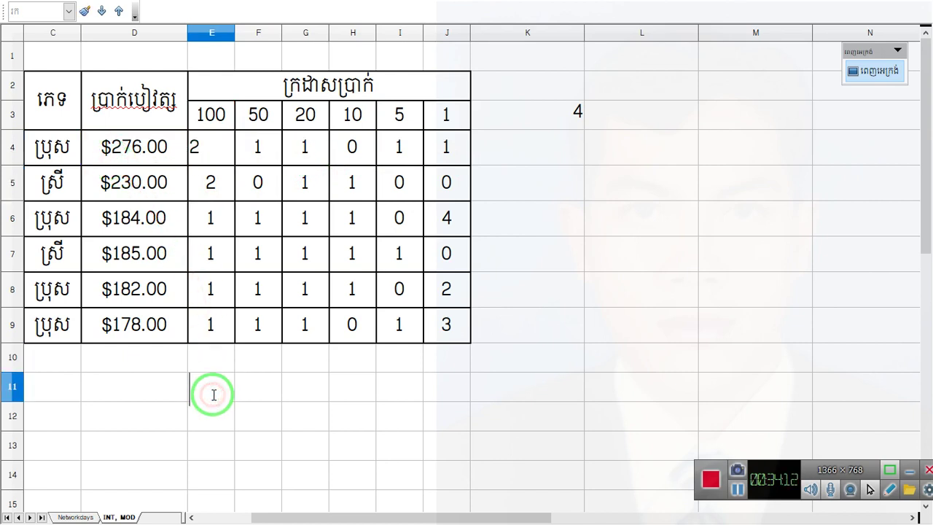
pyautogui.hotkey('ctrl', 'v')
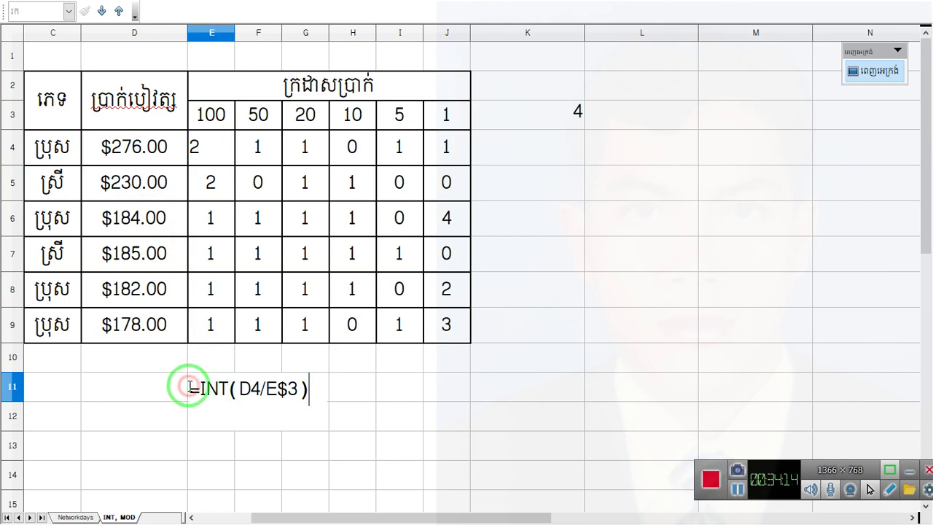
pyautogui.press('Return')
pyautogui.press('Return')
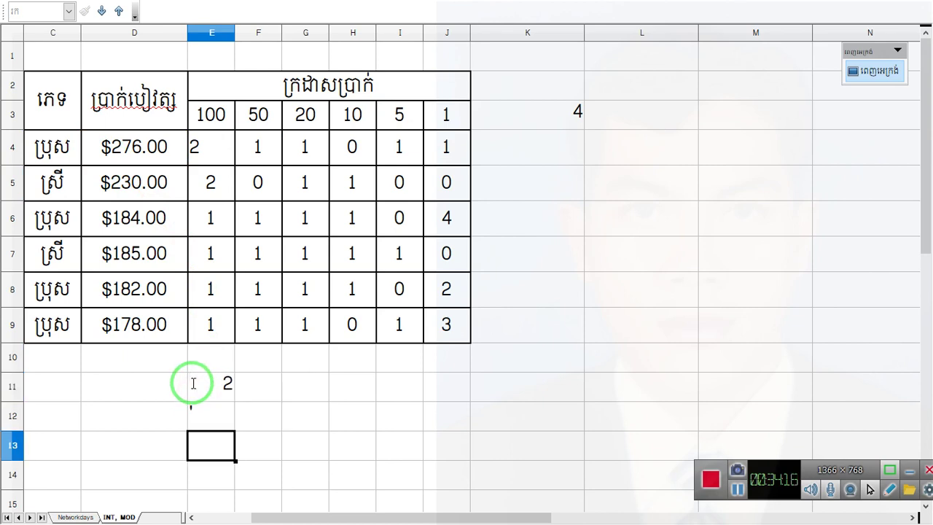
# Put an apostrophe before the E11 formula so it displays as text.
pyautogui.doubleClick(193, 384)
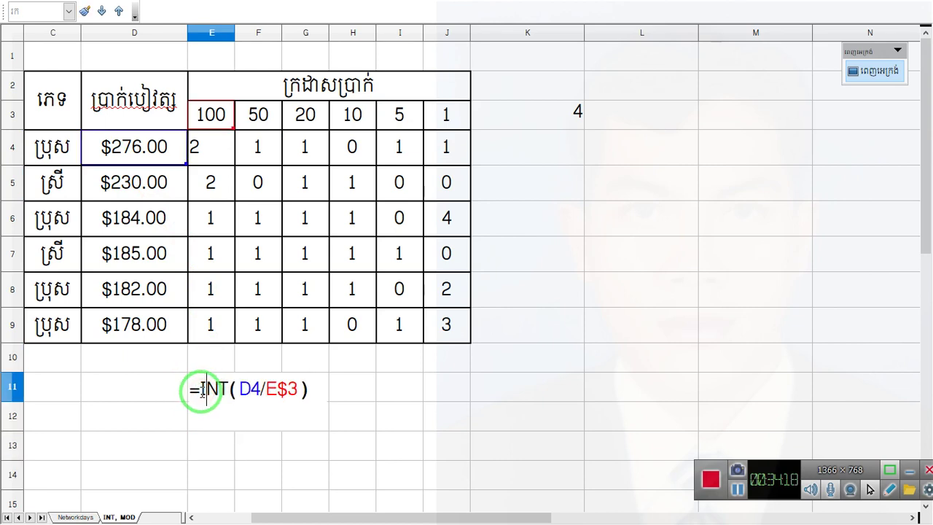
pyautogui.click(194, 390)
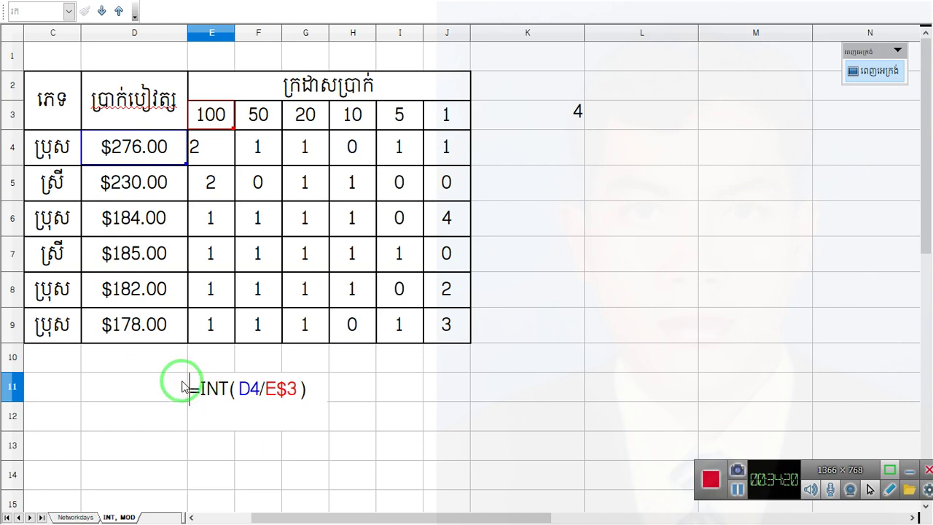
pyautogui.write("'")
pyautogui.press('Return')
pyautogui.write("'")
pyautogui.click(261, 155)
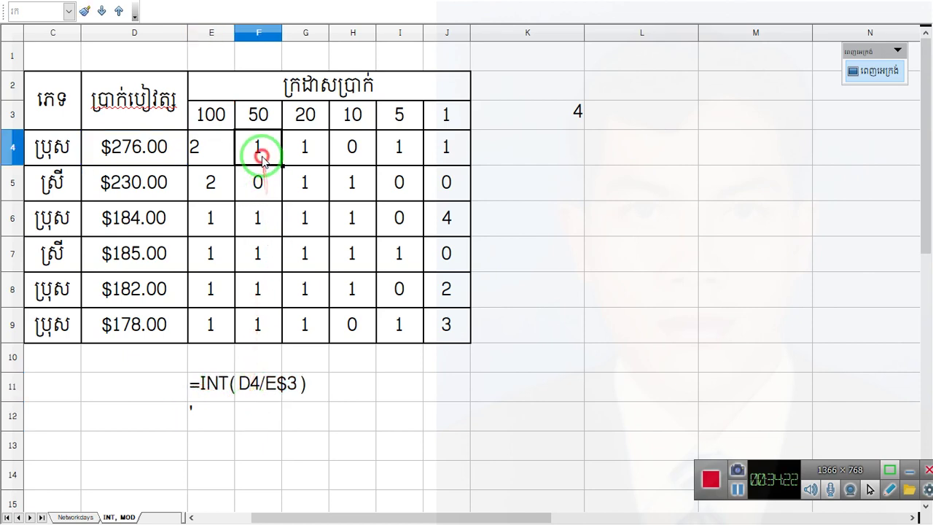
pyautogui.doubleClick(261, 156)
pyautogui.moveTo(354, 143); pyautogui.dragTo(211, 414)
pyautogui.press('Return')
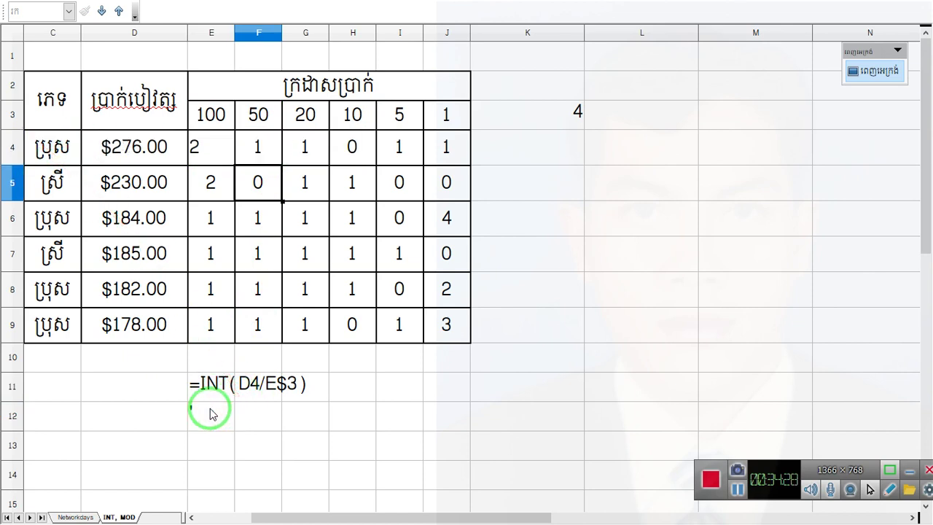
pyautogui.doubleClick(210, 410)
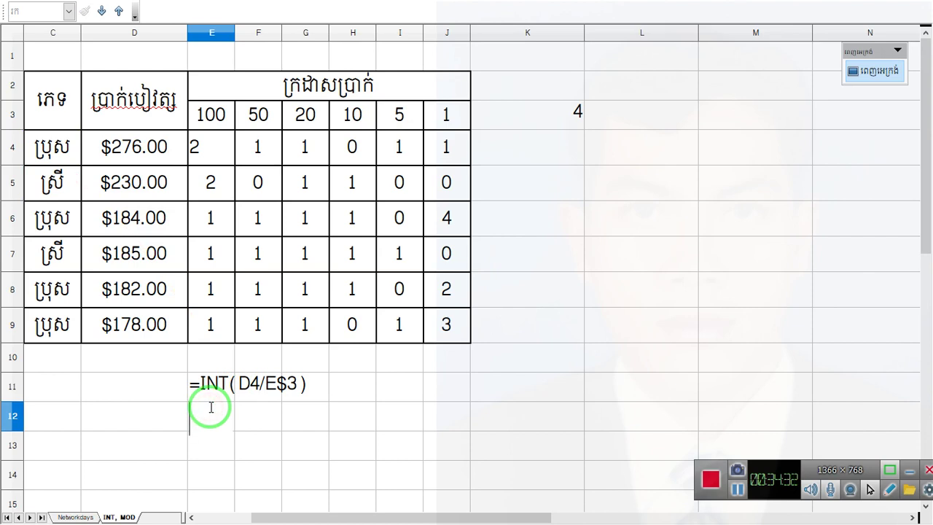
pyautogui.write('=IN')
pyautogui.click(211, 407)
pyautogui.write('T(')
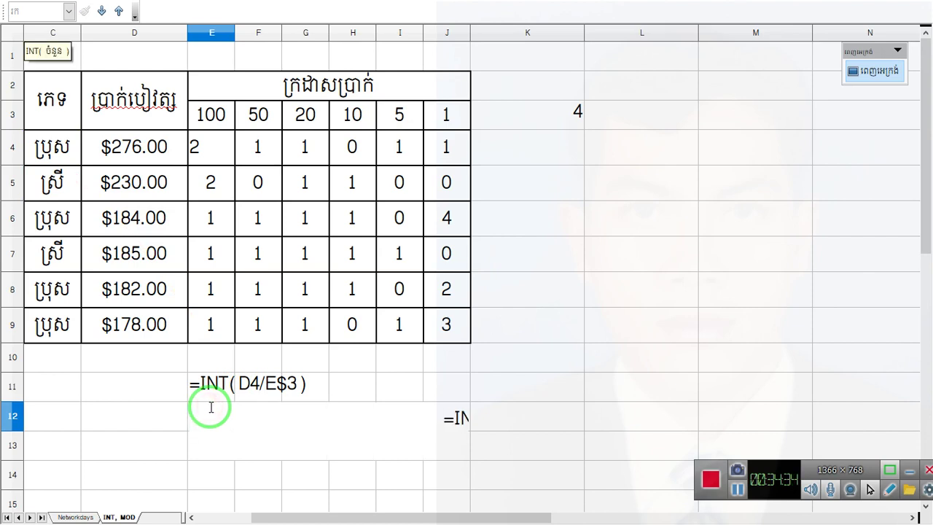
pyautogui.write('MOD(')
pyautogui.click(594, 295)
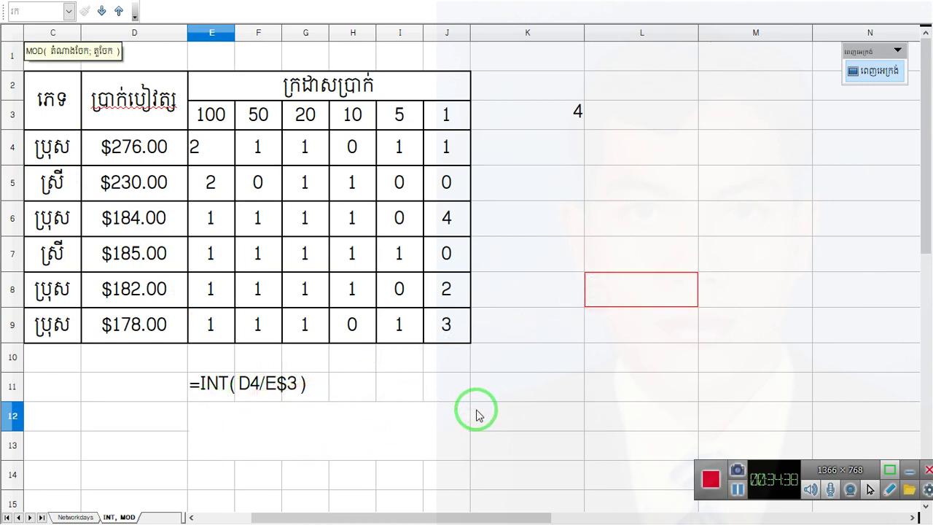
pyautogui.click(582, 351)
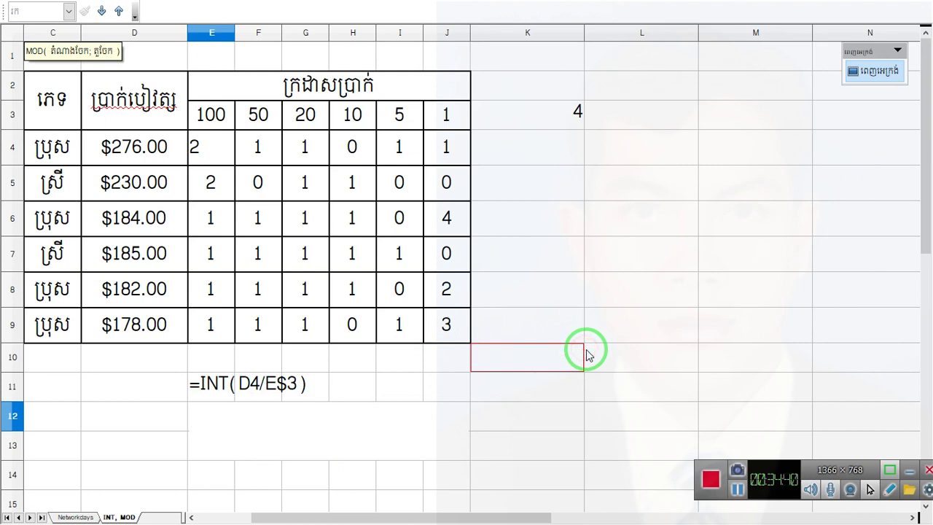
pyautogui.click(405, 391)
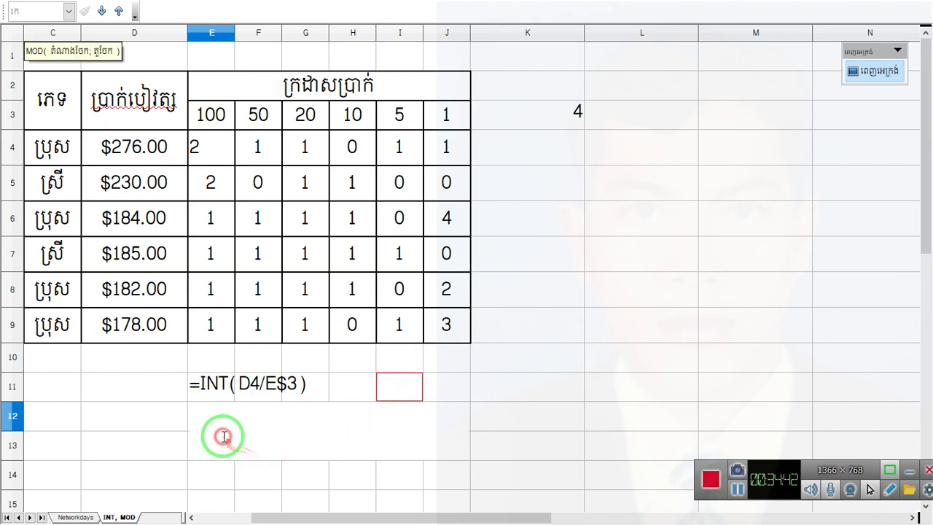
pyautogui.click(352, 217)
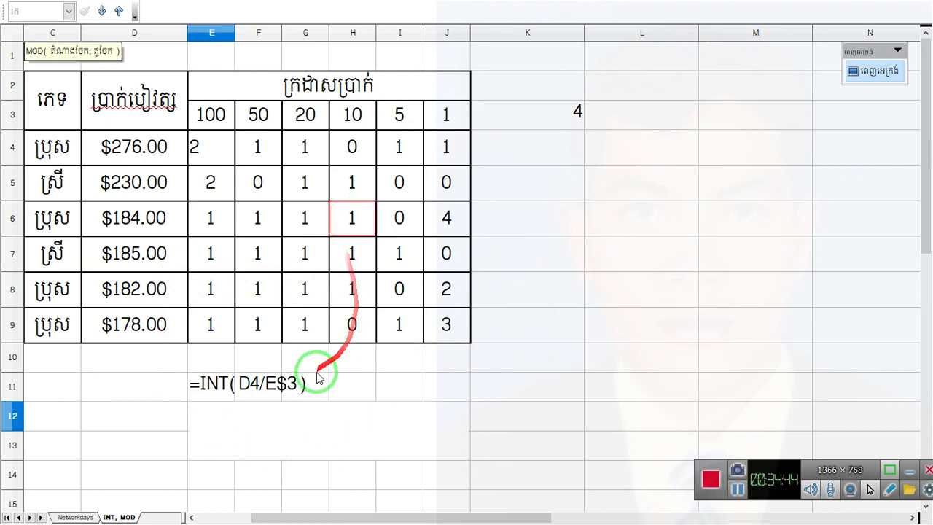
pyautogui.click(292, 391)
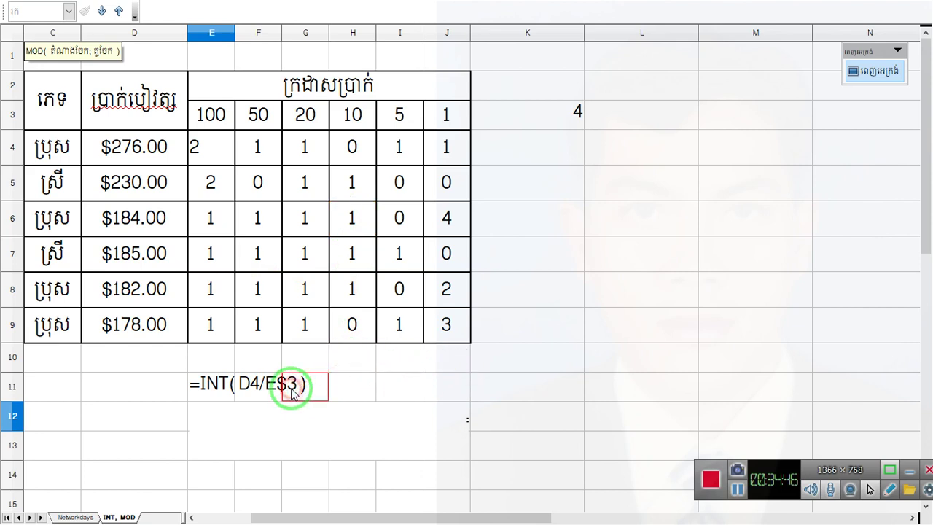
pyautogui.click(501, 492)
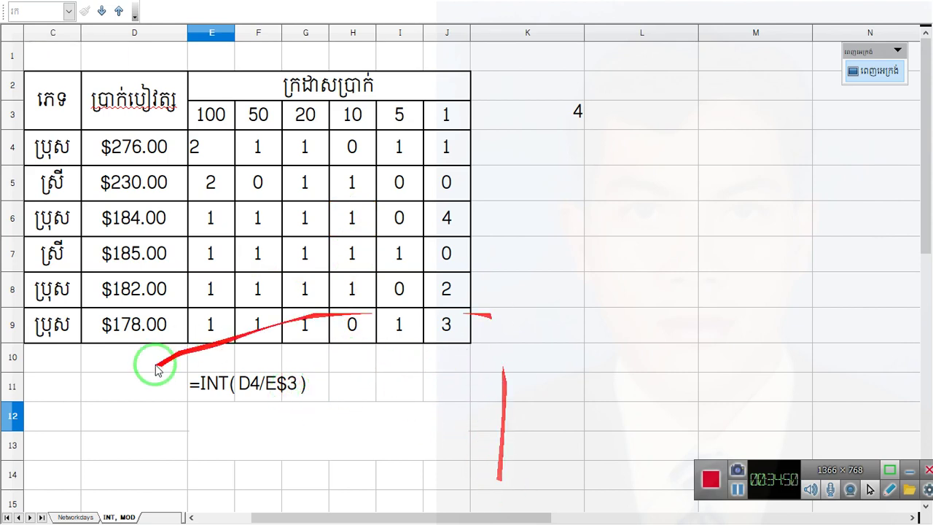
pyautogui.click(114, 395)
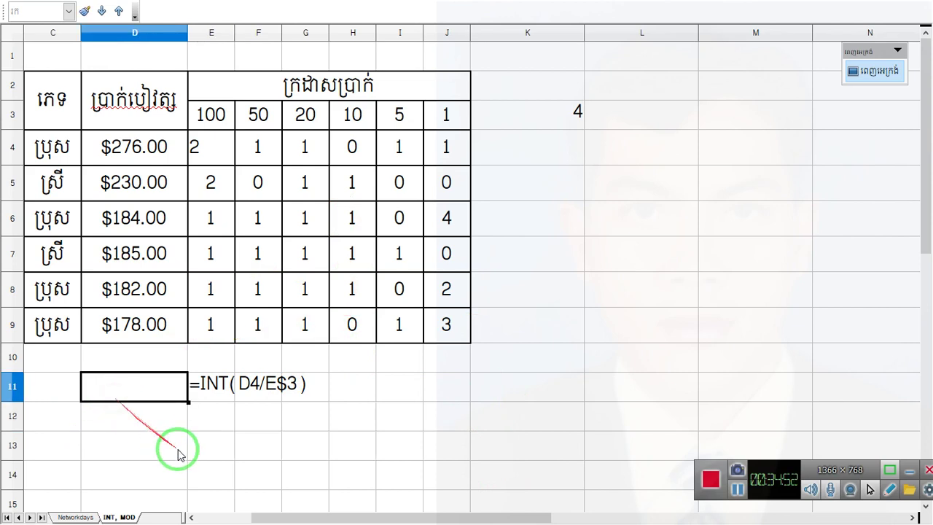
# Copy the 50-bill formula =INT(MOD(D4;$E$3)/$F$3) from F4 and enter it in E12.
pyautogui.doubleClick(276, 157)
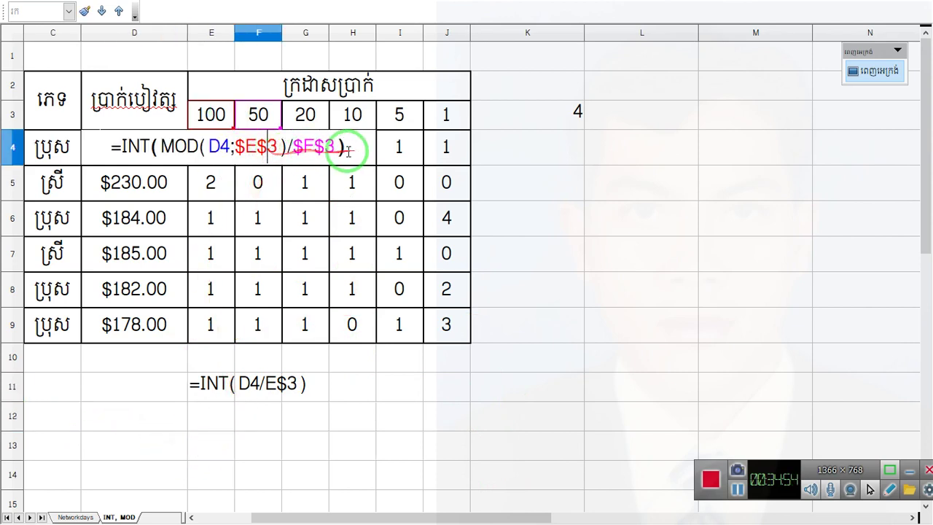
pyautogui.moveTo(350, 149); pyautogui.dragTo(63, 149)
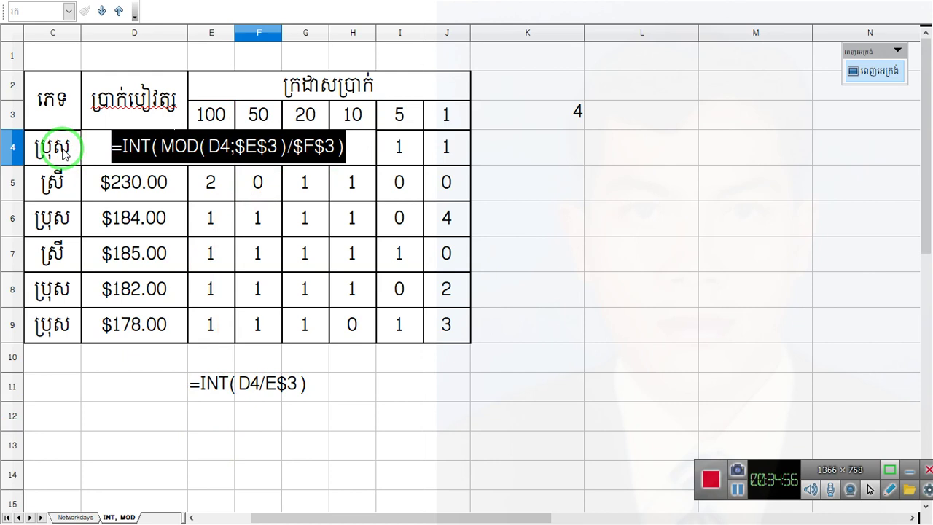
pyautogui.press('Return')
pyautogui.doubleClick(213, 423)
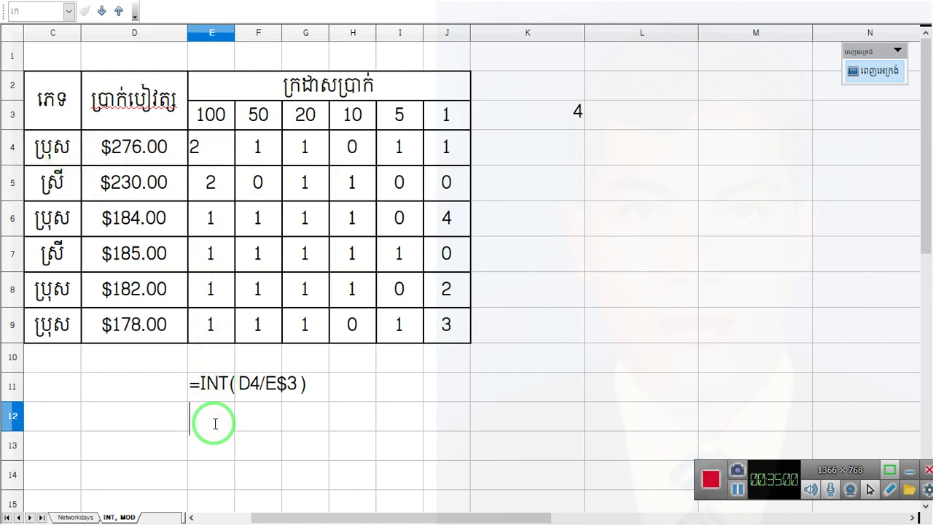
pyautogui.hotkey('ctrl', 'v')
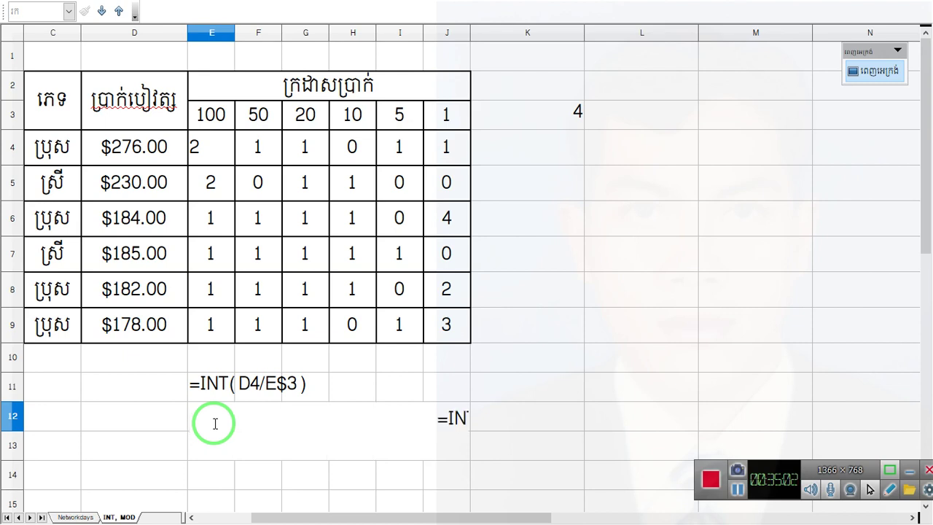
pyautogui.press('Return')
# Put an apostrophe before the 50-bill formula in E12 so it displays as text.
pyautogui.click(215, 423)
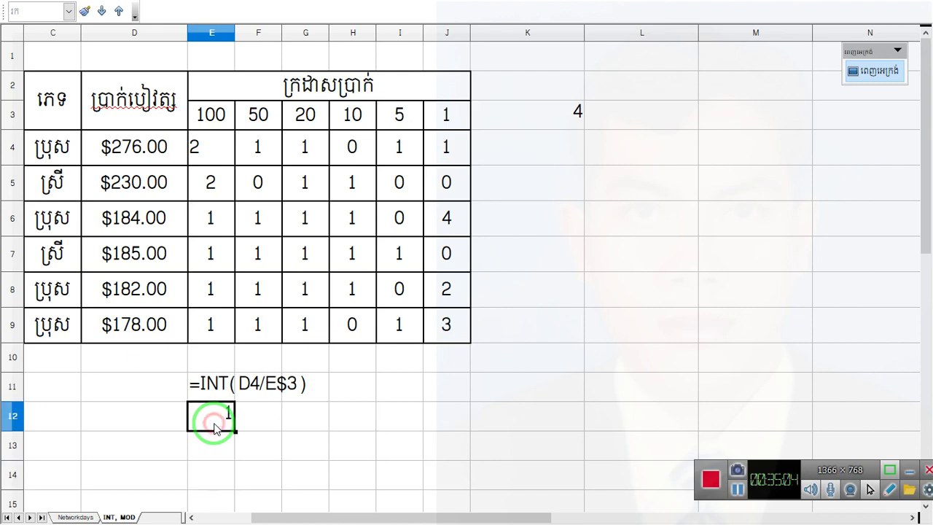
pyautogui.doubleClick(215, 423)
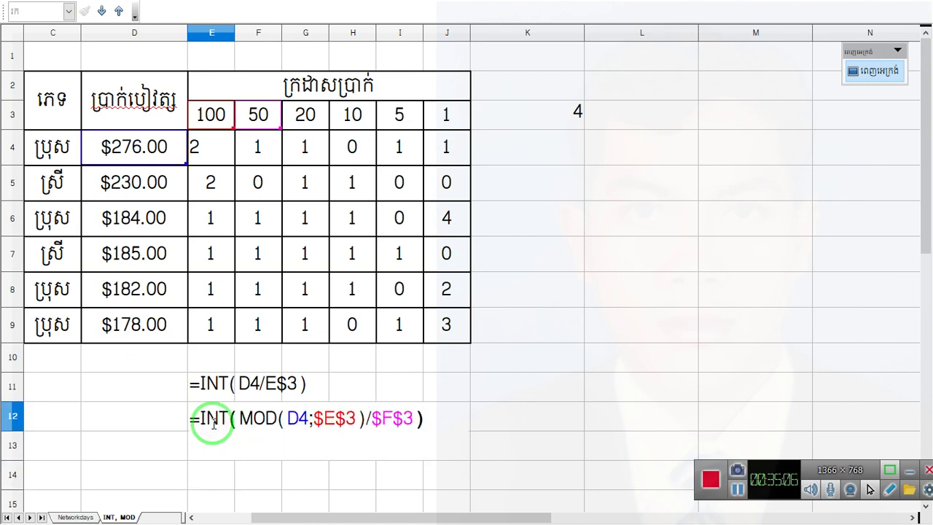
pyautogui.click(191, 418)
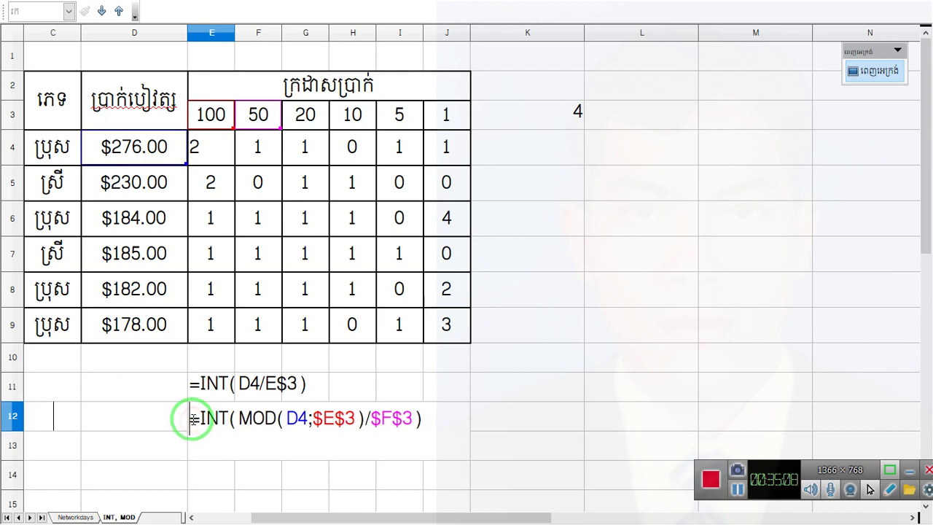
pyautogui.write("'")
pyautogui.press('Return')
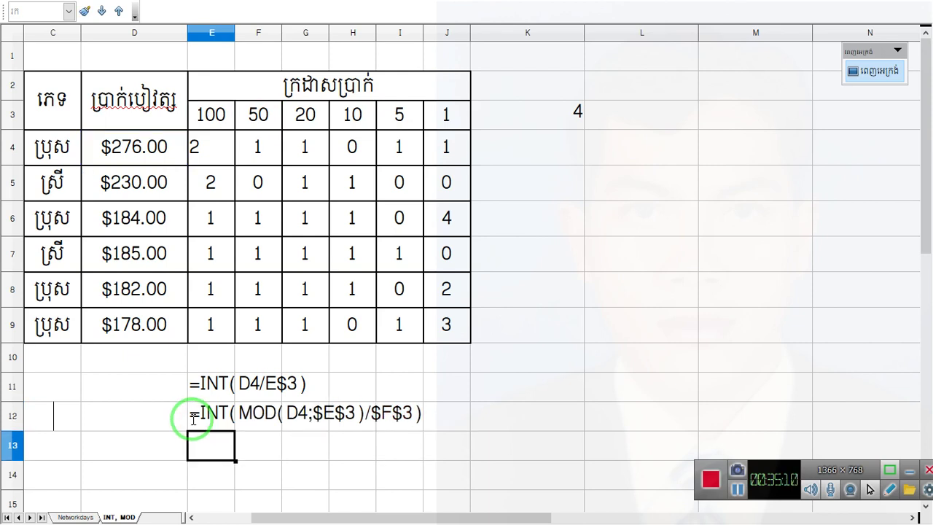
pyautogui.click(287, 417)
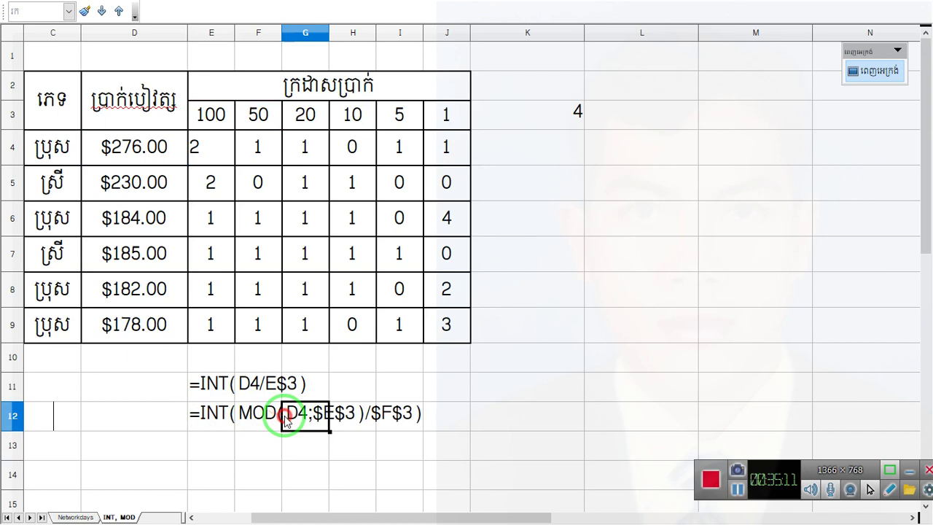
pyautogui.click(242, 419)
pyautogui.click(342, 421)
pyautogui.click(240, 446)
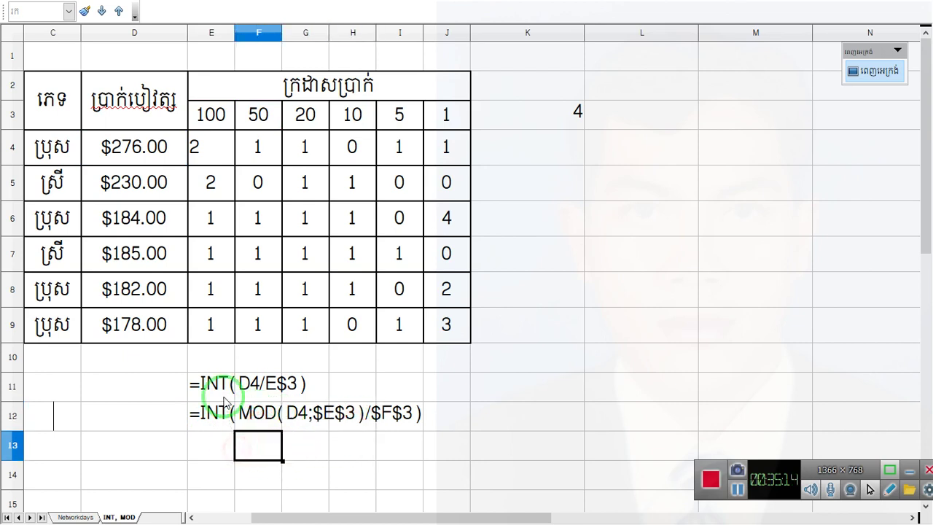
# Copy the 20-bill formula =INT(MOD(MOD(D4;$E$3);$F$3)/$G$3) from G4 and enter it as text in E13 with a leading apostrophe.
pyautogui.click(303, 159)
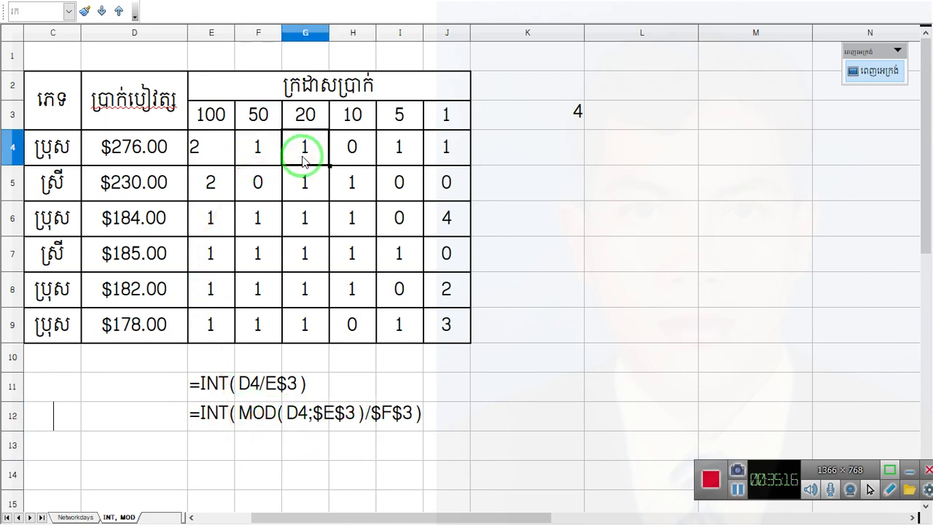
pyautogui.doubleClick(303, 159)
pyautogui.moveTo(475, 147); pyautogui.dragTo(64, 136)
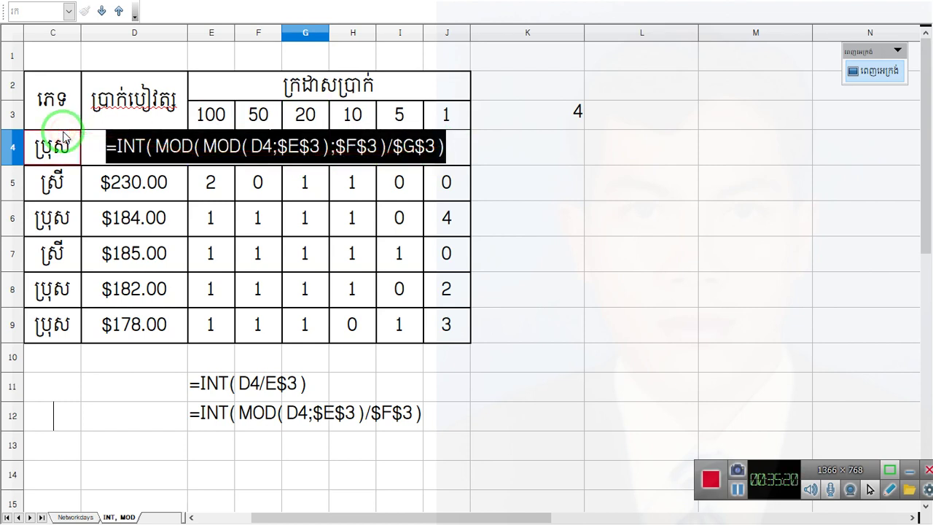
pyautogui.press('Return')
pyautogui.doubleClick(217, 447)
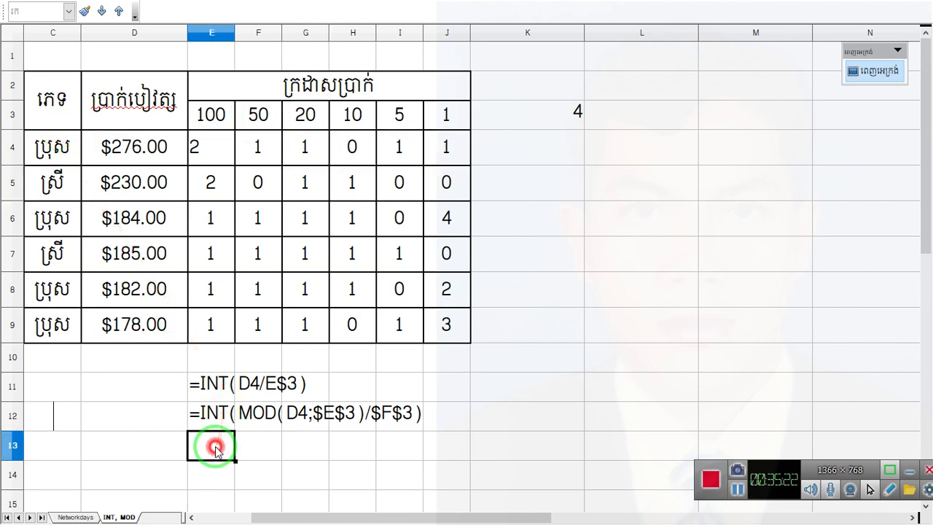
pyautogui.hotkey('ctrl', 'v')
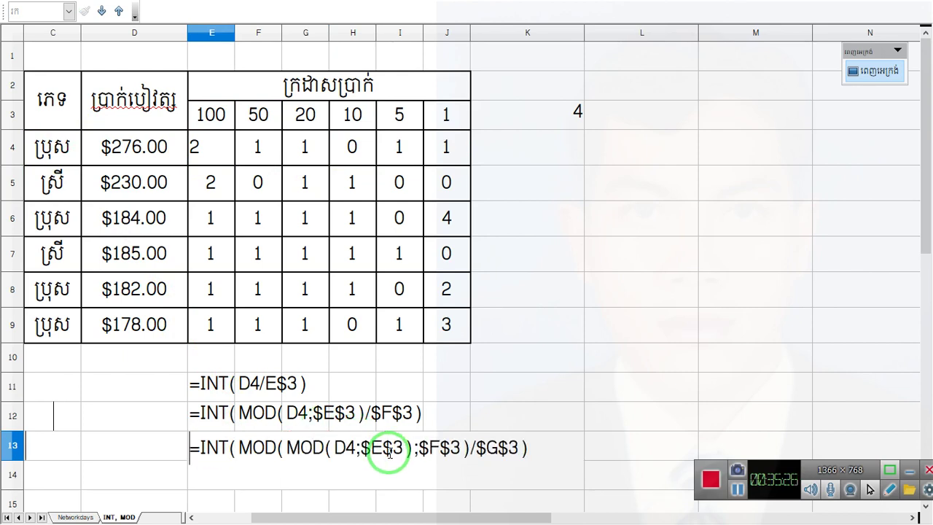
pyautogui.write("'")
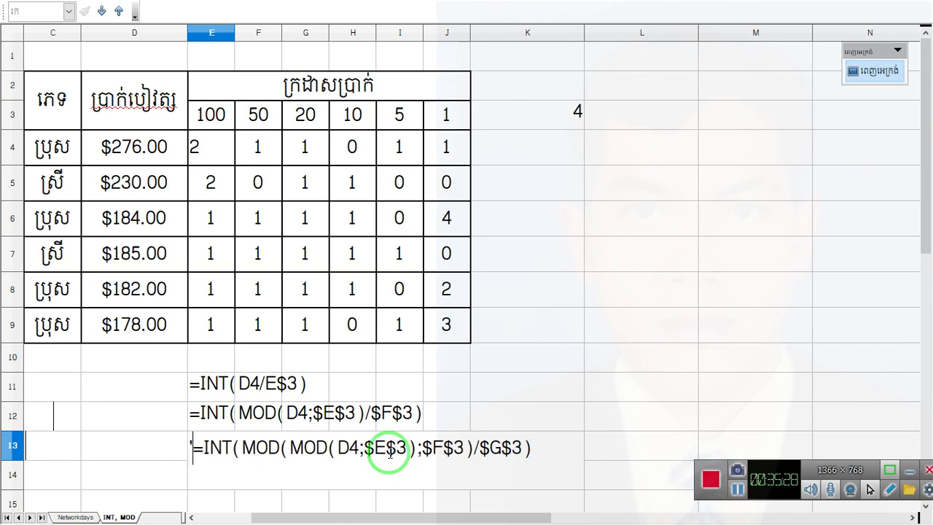
pyautogui.press('Return')
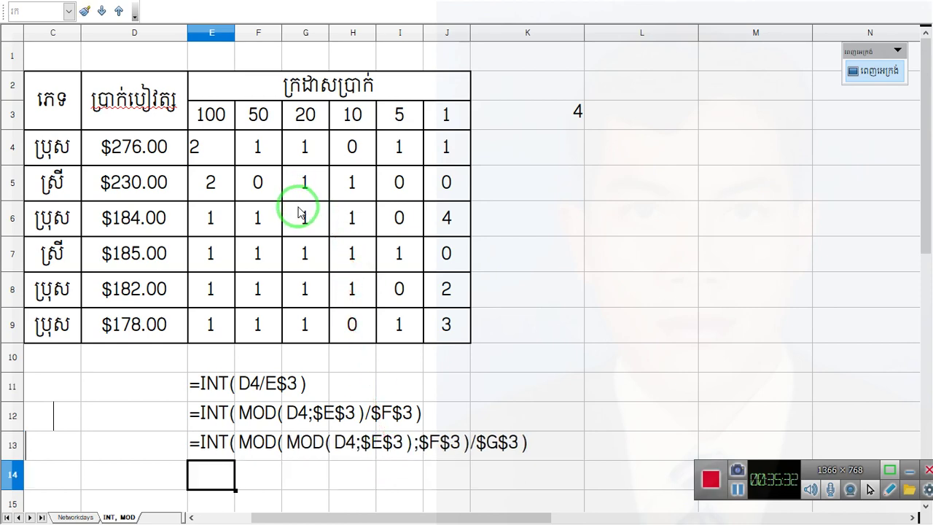
# Copy the 10-bill formula =INT(MOD(MOD(MOD(D4;$E$3);$F$3);$G$3)/$H$3) from H4 and paste it into E14.
pyautogui.scroll(-1, 301, 212)
pyautogui.moveTo(272, 226)
pyautogui.mouseDown()
pyautogui.moveTo(239, 325)
pyautogui.moveTo(275, 227)
pyautogui.mouseUp()
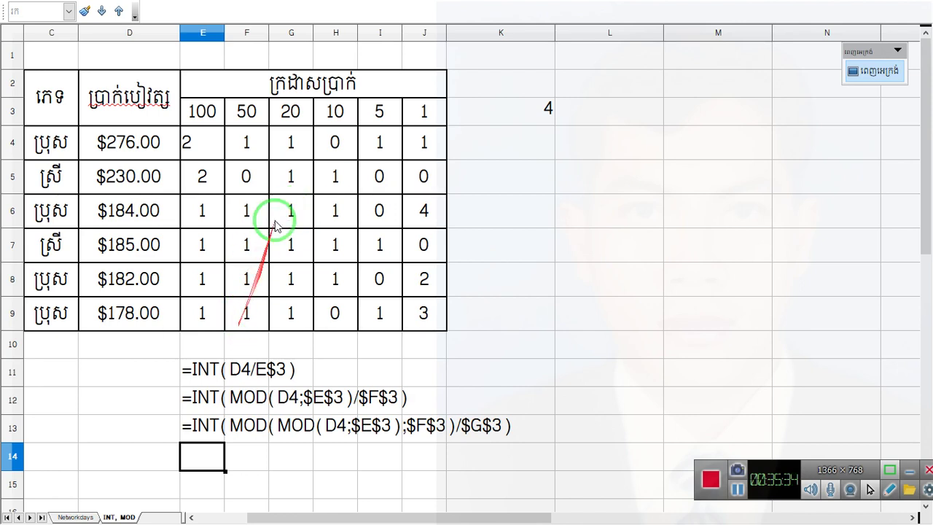
pyautogui.click(330, 144)
pyautogui.doubleClick(330, 143)
pyautogui.moveTo(604, 142); pyautogui.dragTo(80, 118)
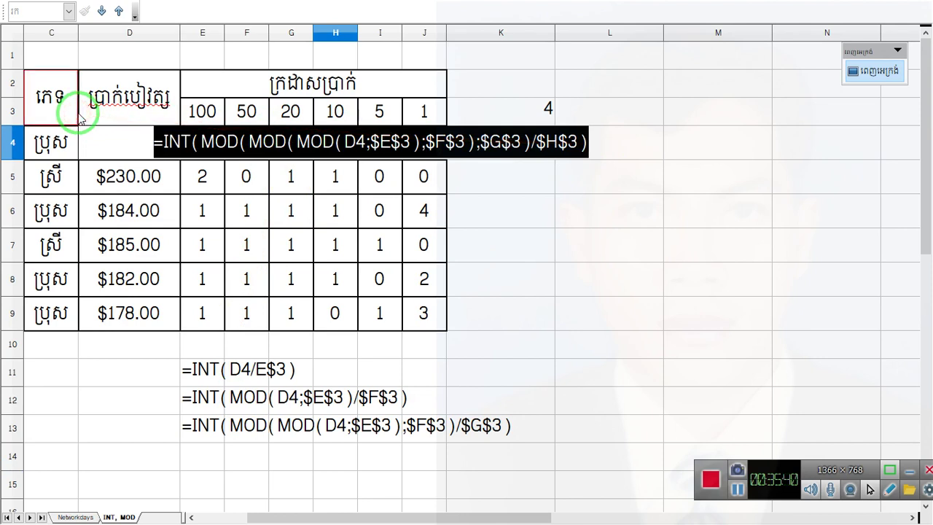
pyautogui.press('Return')
pyautogui.click(204, 456)
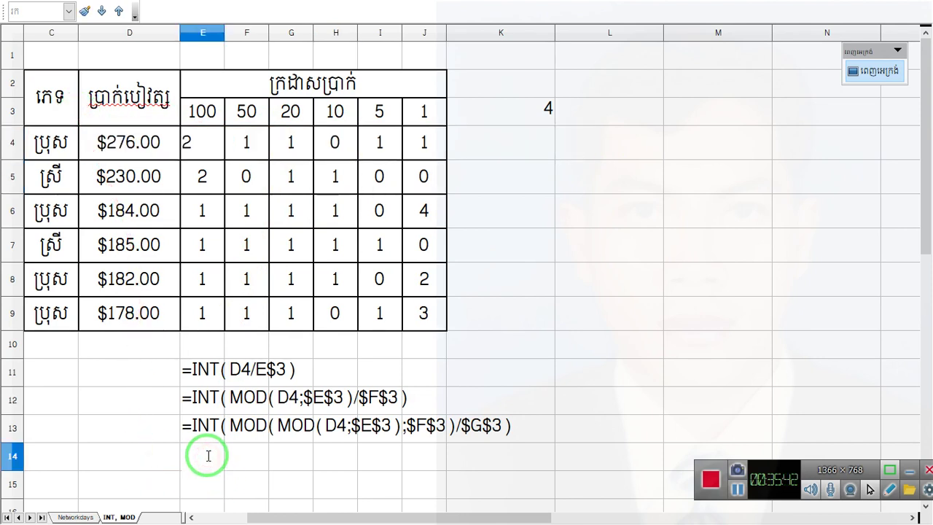
pyautogui.hotkey('ctrl', 'v')
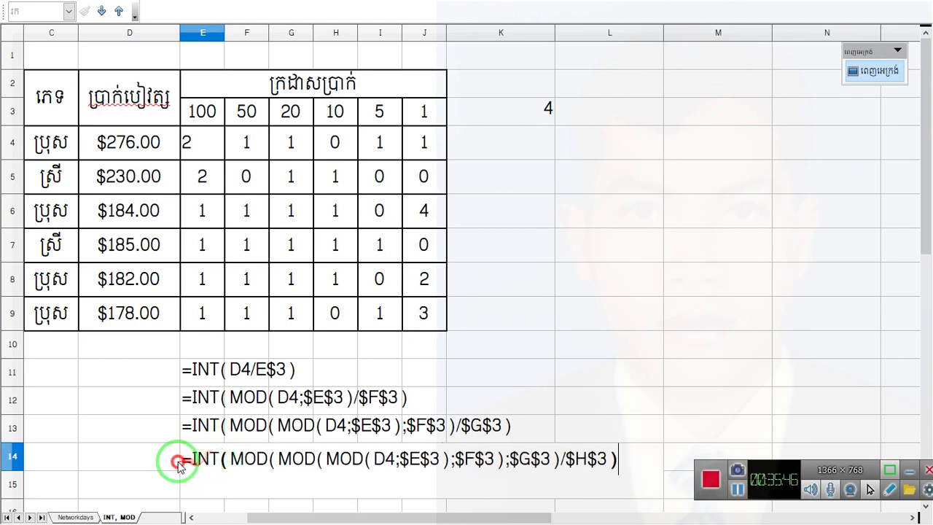
# Put an apostrophe before the E14 formula so it displays as text, removing any stray characters from its end.
pyautogui.click(178, 458)
pyautogui.write('D1')
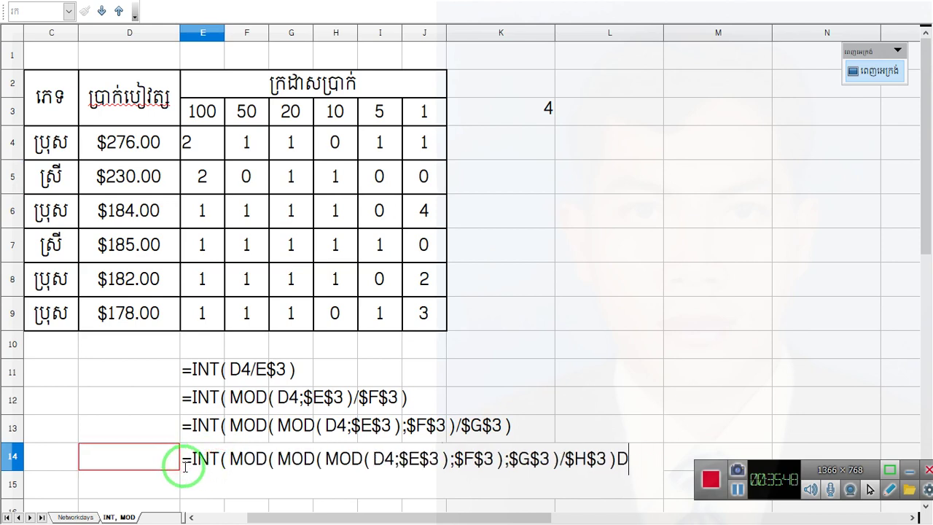
pyautogui.press('BackSpace')
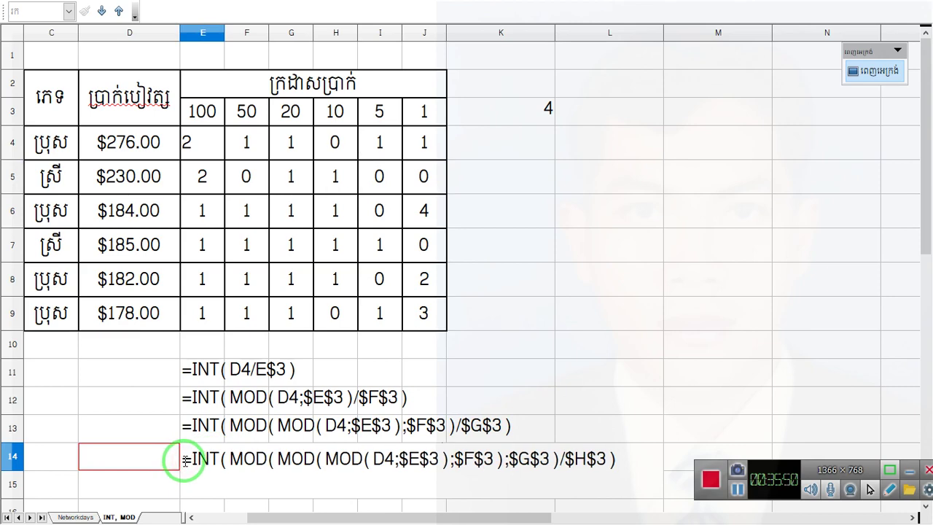
pyautogui.press('Return')
# Reduce the height of the empty row 10 between the table and the listed formulas.
pyautogui.scroll(-1, 188, 459)
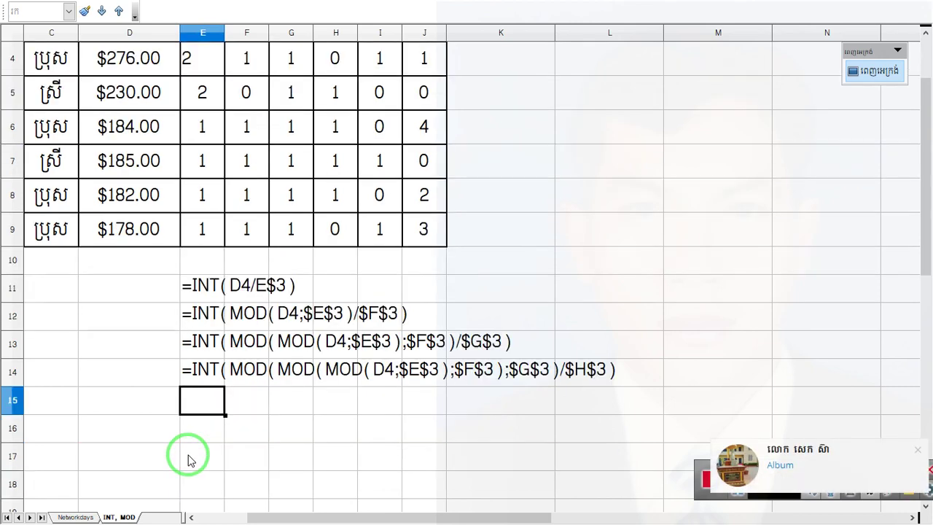
pyautogui.scroll(1, 188, 459)
pyautogui.scroll(-1, 251, 314)
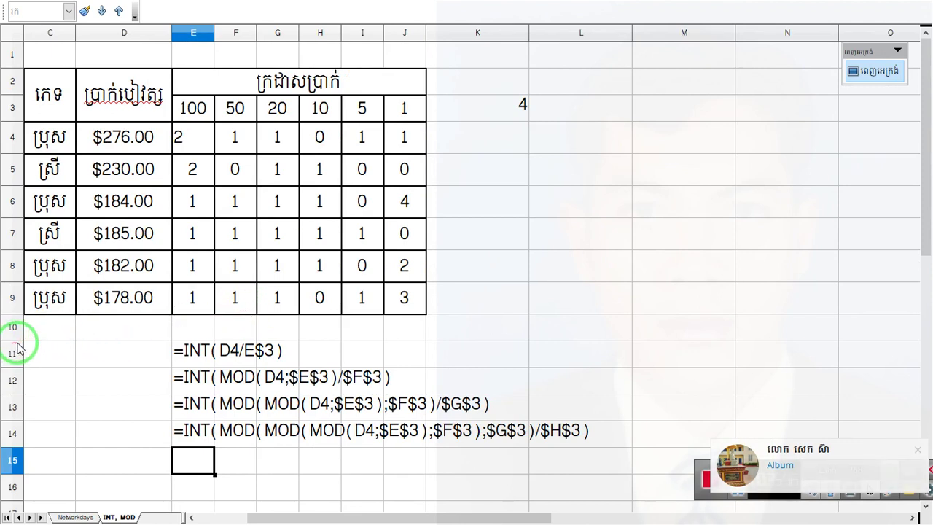
pyautogui.moveTo(19, 339)
pyautogui.mouseDown()
pyautogui.moveTo(19, 322)
pyautogui.moveTo(202, 341)
pyautogui.moveTo(270, 244)
pyautogui.moveTo(290, 124)
pyautogui.moveTo(195, 306)
pyautogui.mouseUp()
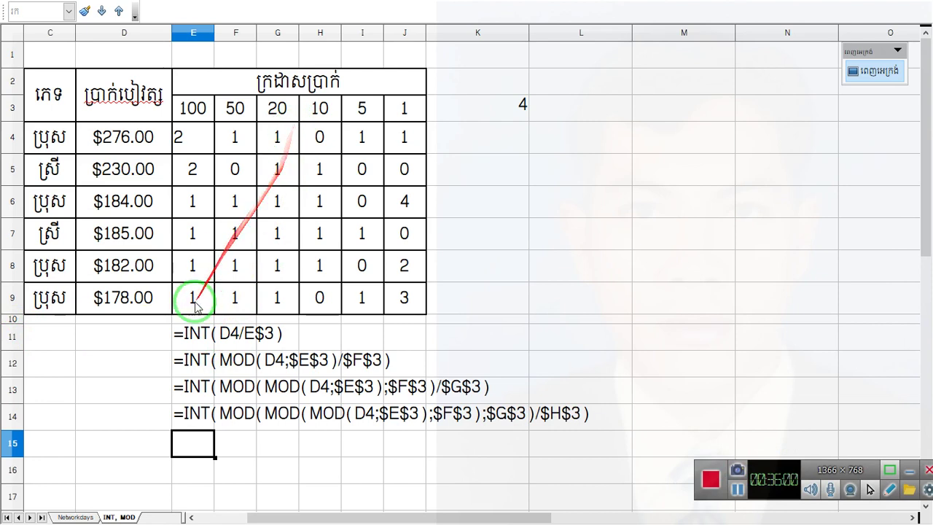
# Label the formula list with the bill denominations 100, 50, 20, 10, 5 and 1 in cells D11 to D16.
pyautogui.click(140, 342)
pyautogui.write('100')
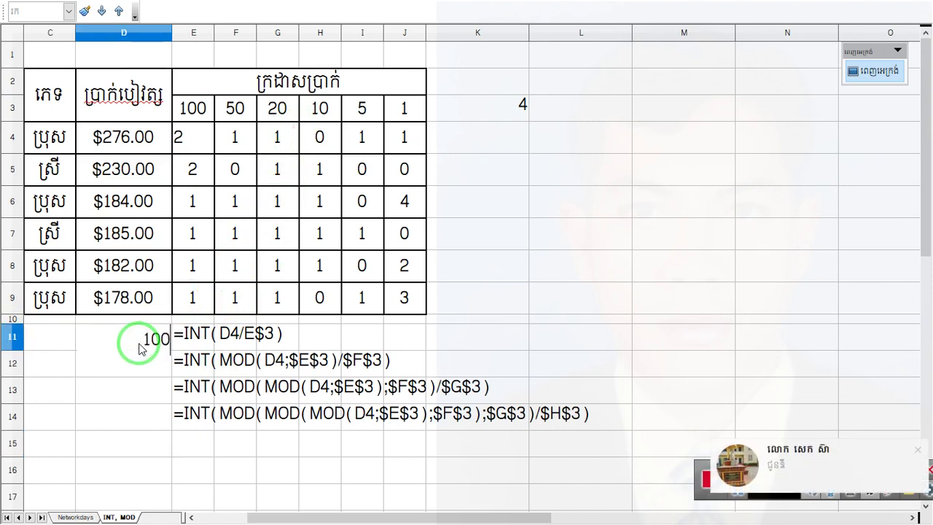
pyautogui.press('Return')
pyautogui.write('50')
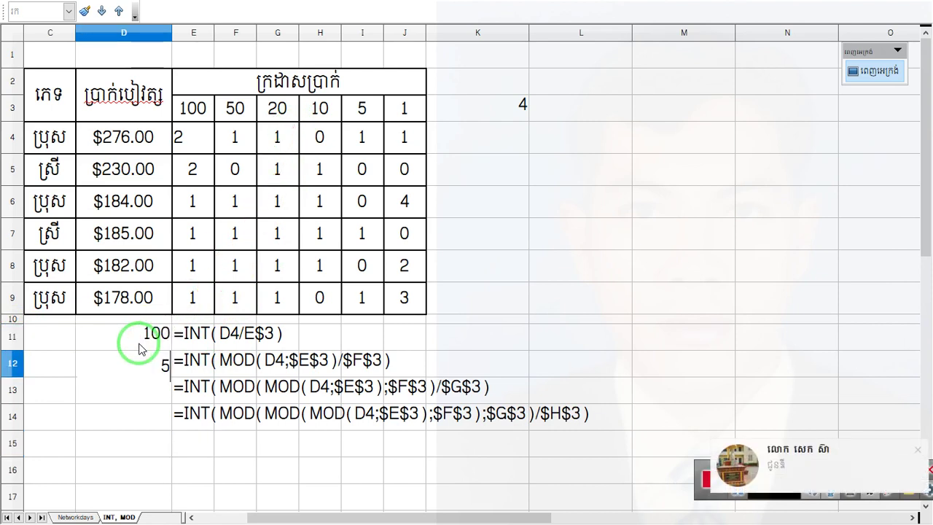
pyautogui.press('Return')
pyautogui.write('20')
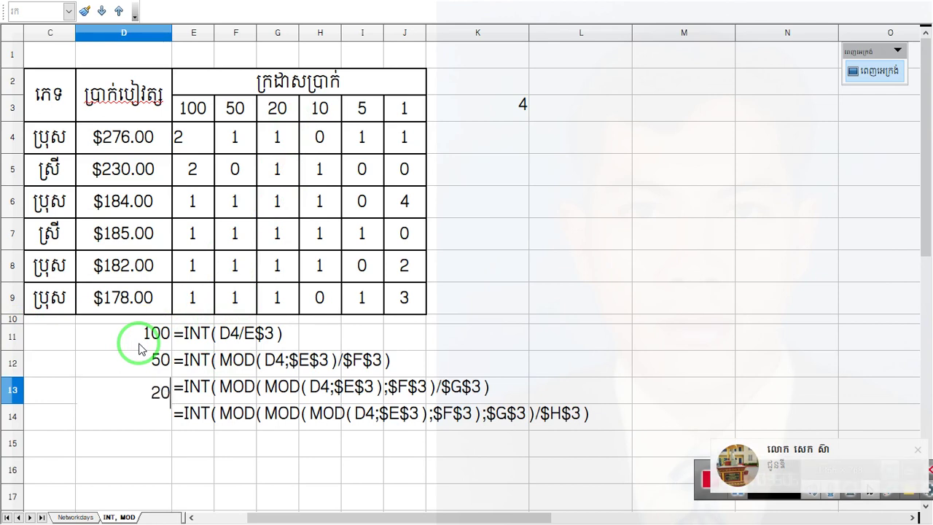
pyautogui.press('Return')
pyautogui.write('10')
pyautogui.press('Return')
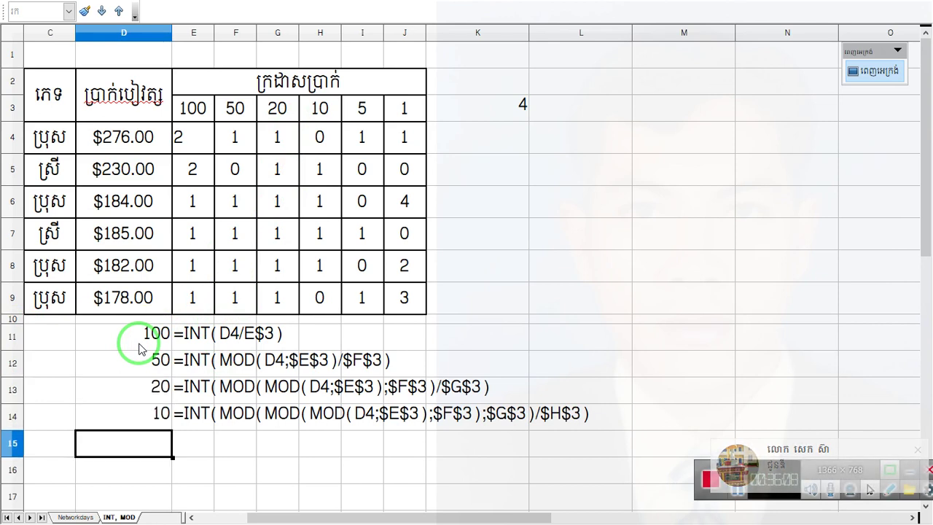
pyautogui.write('5')
pyautogui.press('Return')
pyautogui.write('1')
pyautogui.press('Return')
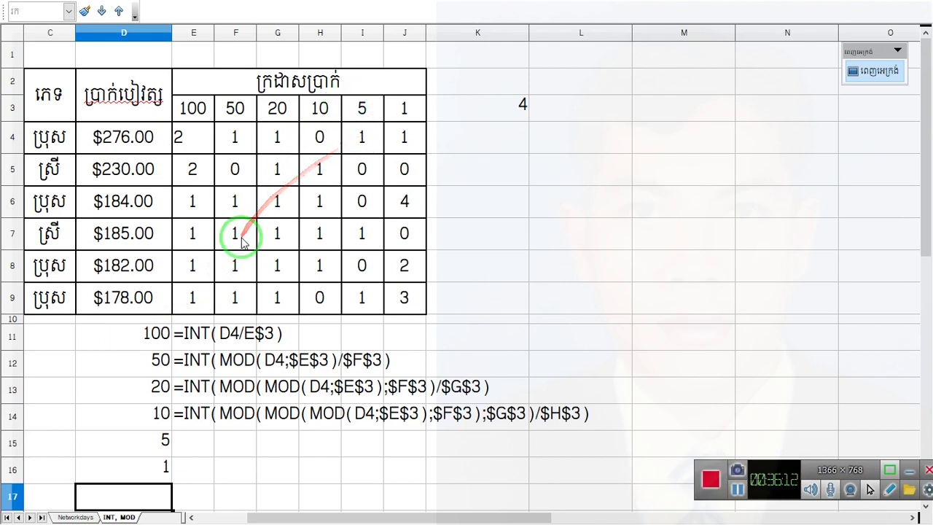
# Copy the 5-bill formula =INT(MOD(MOD(MOD(MOD(D4;$E$3);$F$3);$G$3);$H$3)/$I$3) from I4 and enter it as apostrophe-prefixed text in E15.
pyautogui.doubleClick(348, 139)
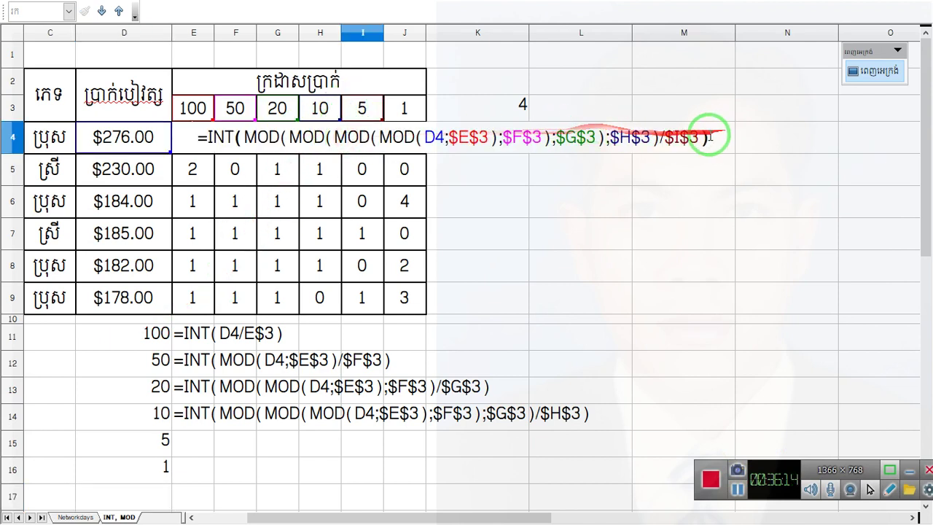
pyautogui.moveTo(707, 137); pyautogui.dragTo(125, 142)
pyautogui.hotkey('ctrl', 'c')
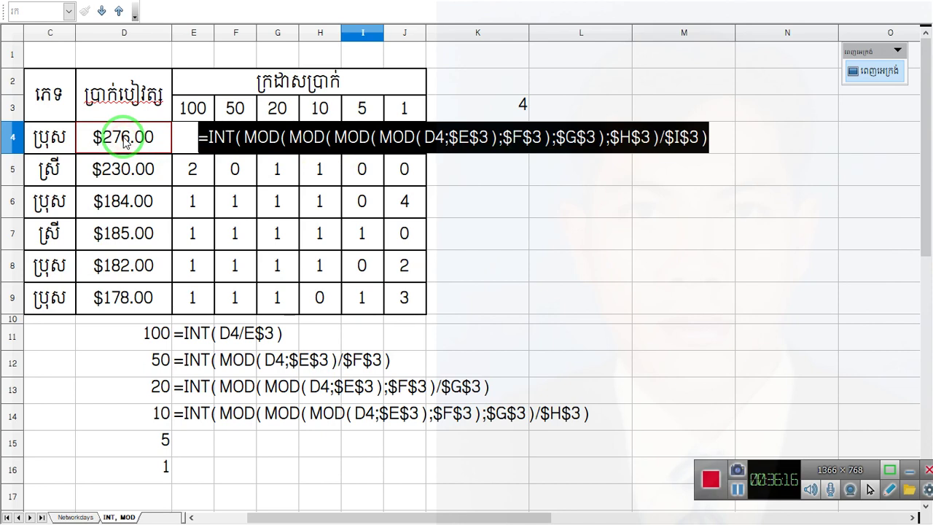
pyautogui.press('Escape')
pyautogui.doubleClick(202, 437)
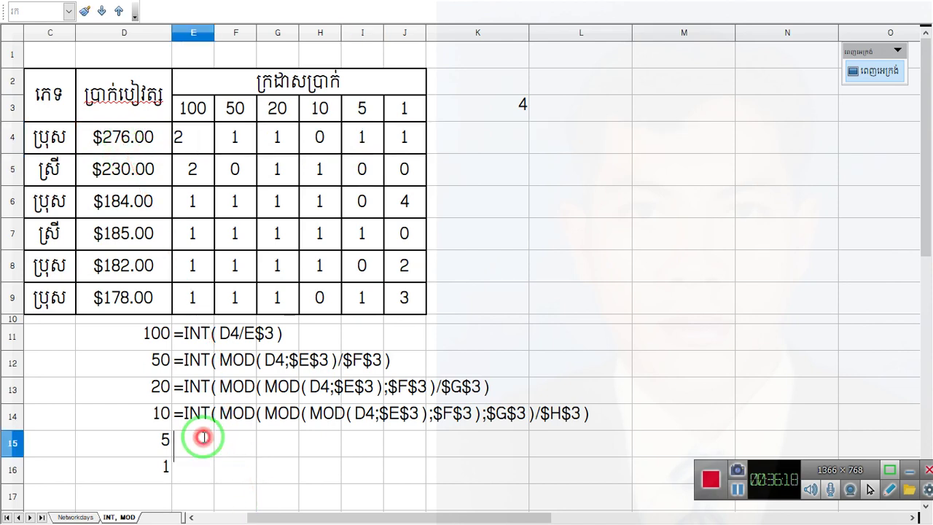
pyautogui.hotkey('ctrl', 'v')
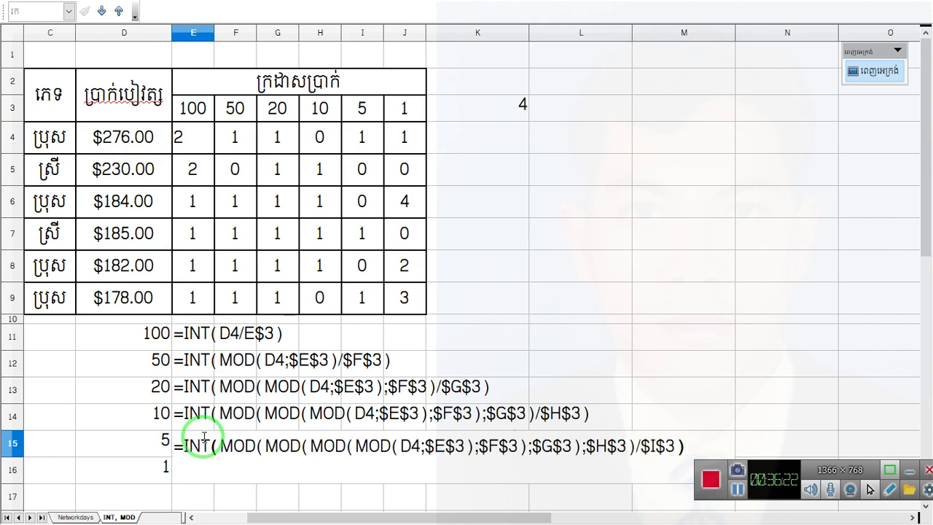
pyautogui.click(179, 445)
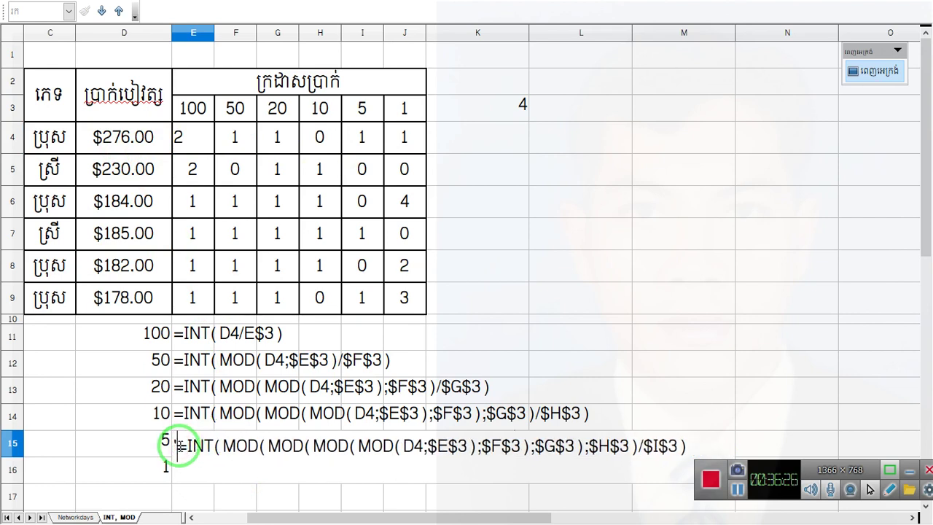
pyautogui.press('Return')
# Copy the 1-bill formula =INT(MOD(MOD(MOD(MOD(MOD(D4;$E$3);$F$3);$G$3);$H$3);$I$3)/$J$3) from J4 and enter it as apostrophe-prefixed text in E16.
pyautogui.moveTo(183, 466)
pyautogui.mouseDown()
pyautogui.moveTo(217, 302)
pyautogui.moveTo(396, 139)
pyautogui.mouseUp()
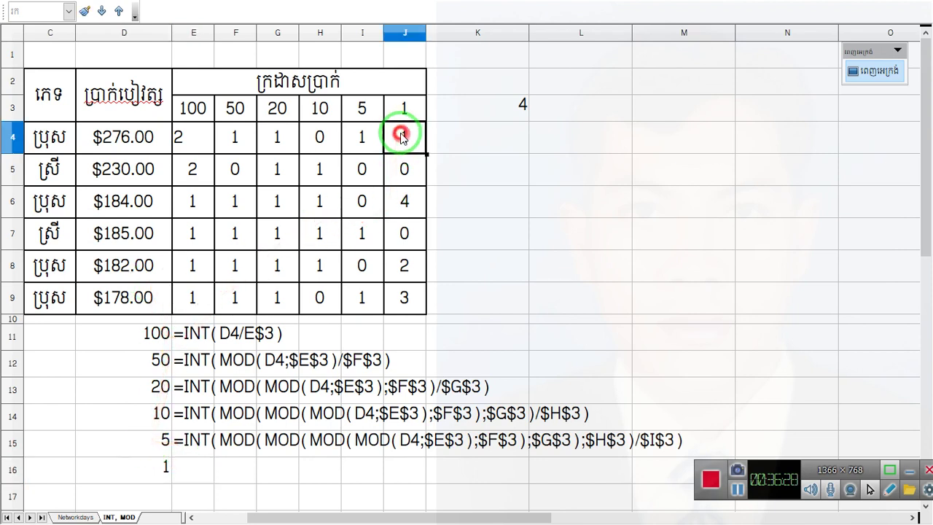
pyautogui.doubleClick(397, 138)
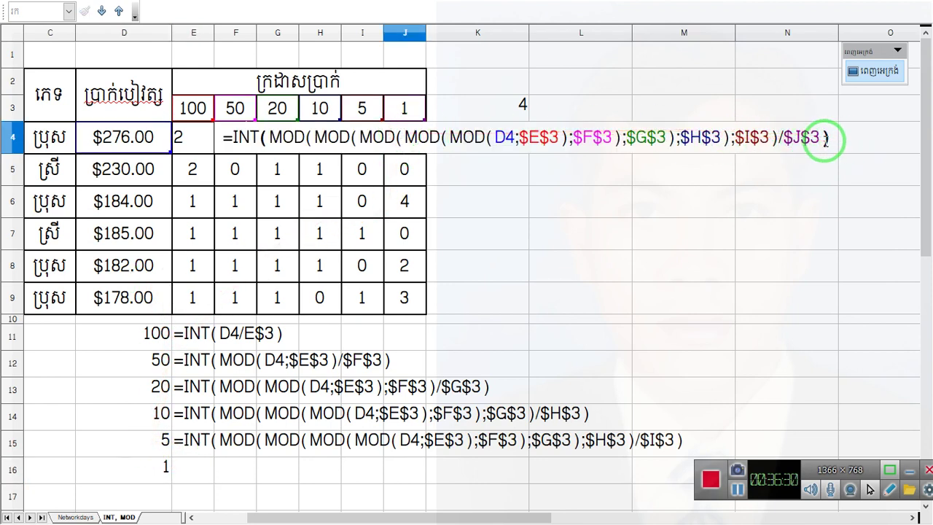
pyautogui.moveTo(825, 139); pyautogui.dragTo(124, 125)
pyautogui.click(27, 128)
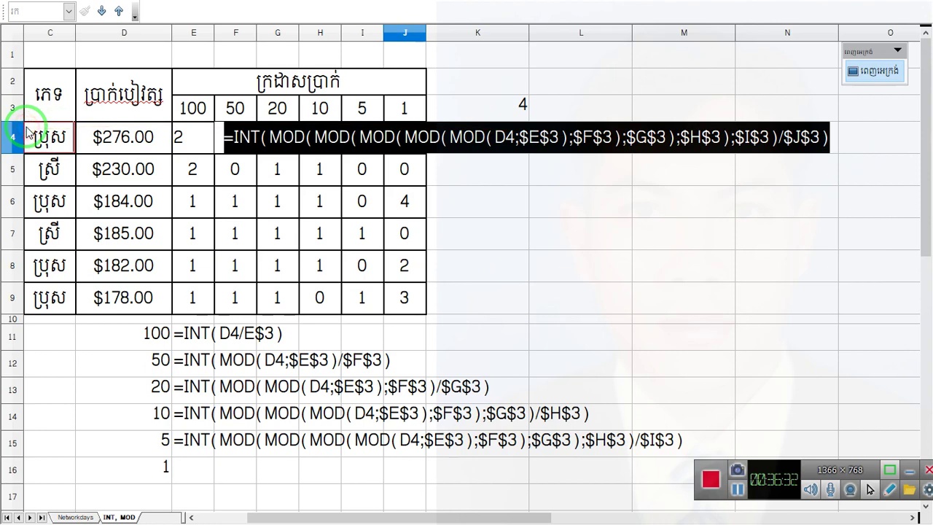
pyautogui.click(197, 472)
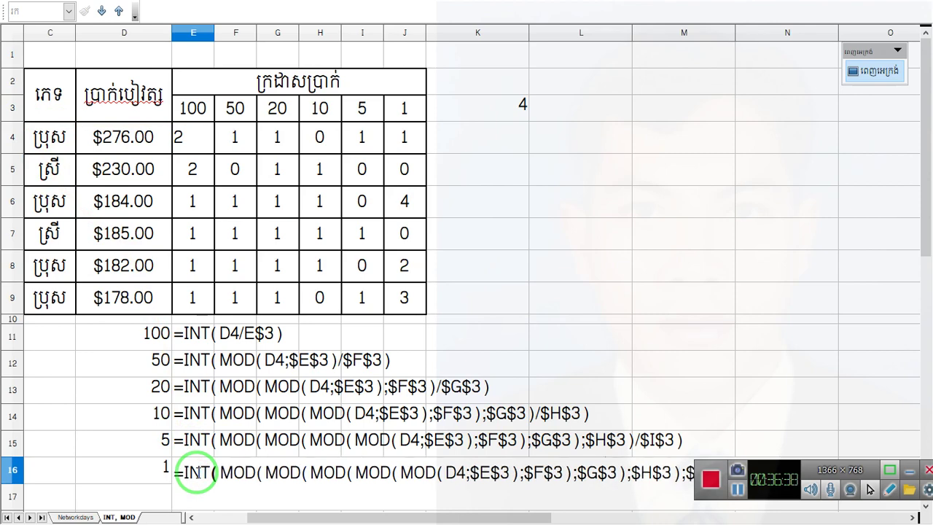
pyautogui.click(176, 472)
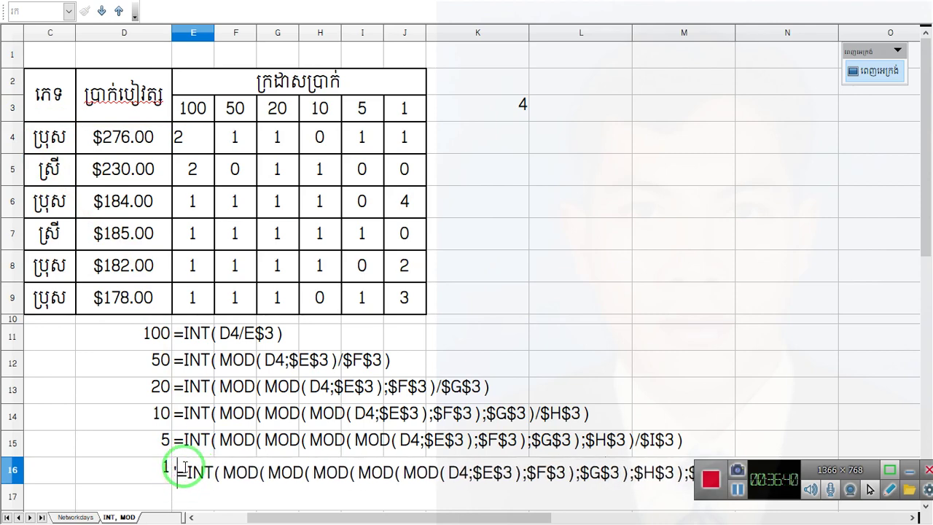
pyautogui.press('Return')
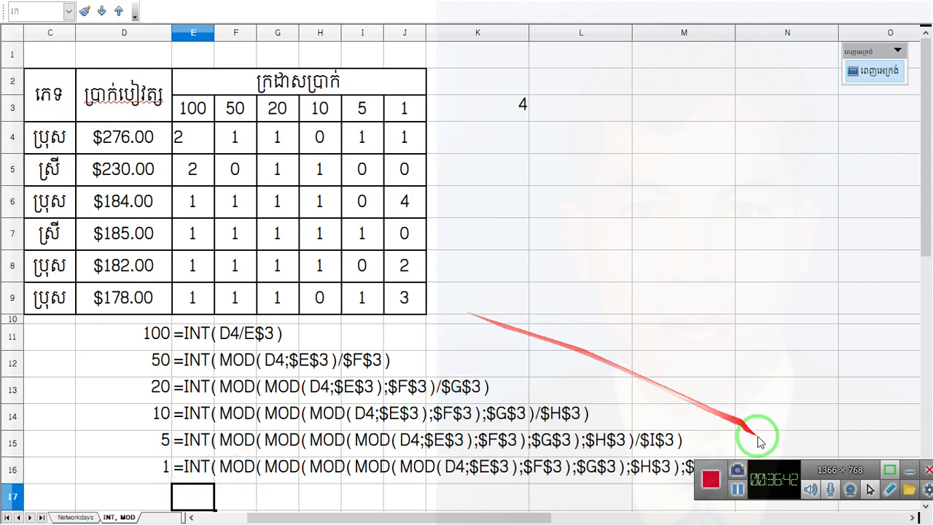
pyautogui.moveTo(779, 479); pyautogui.dragTo(771, 280)
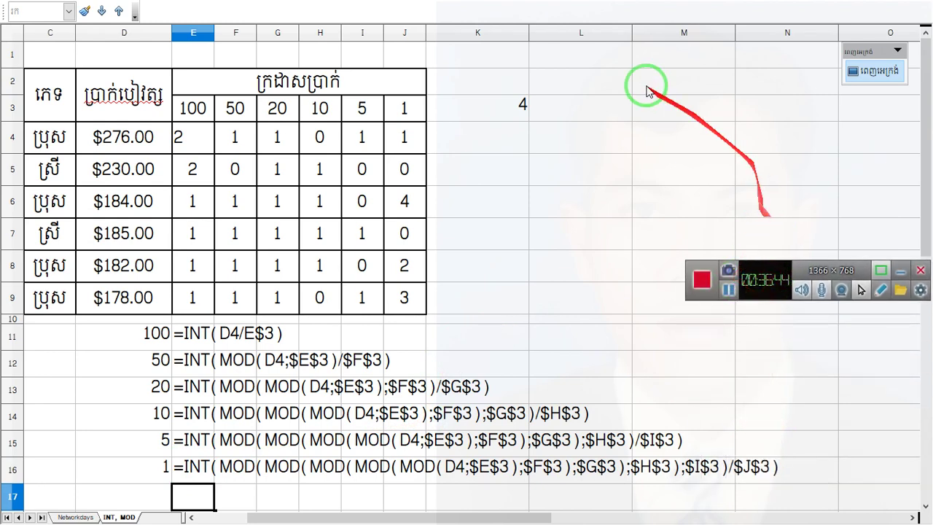